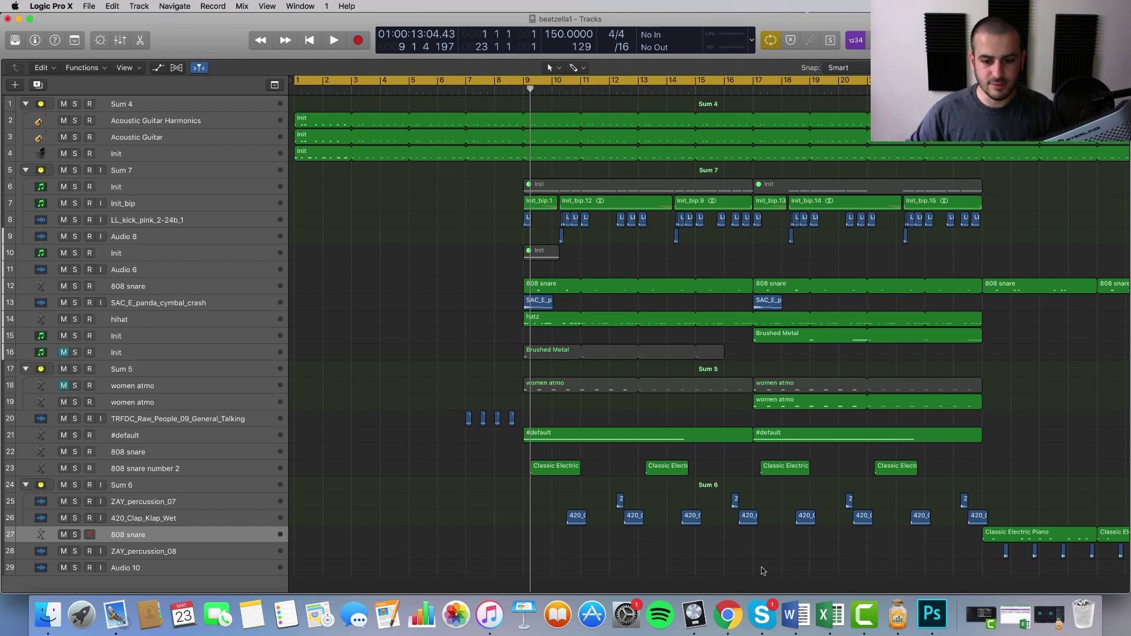
Extend the cycle range to end at bar 27 and play the arrangement until about bar 22.
drag(952, 565, 360, 209)
click(376, 248)
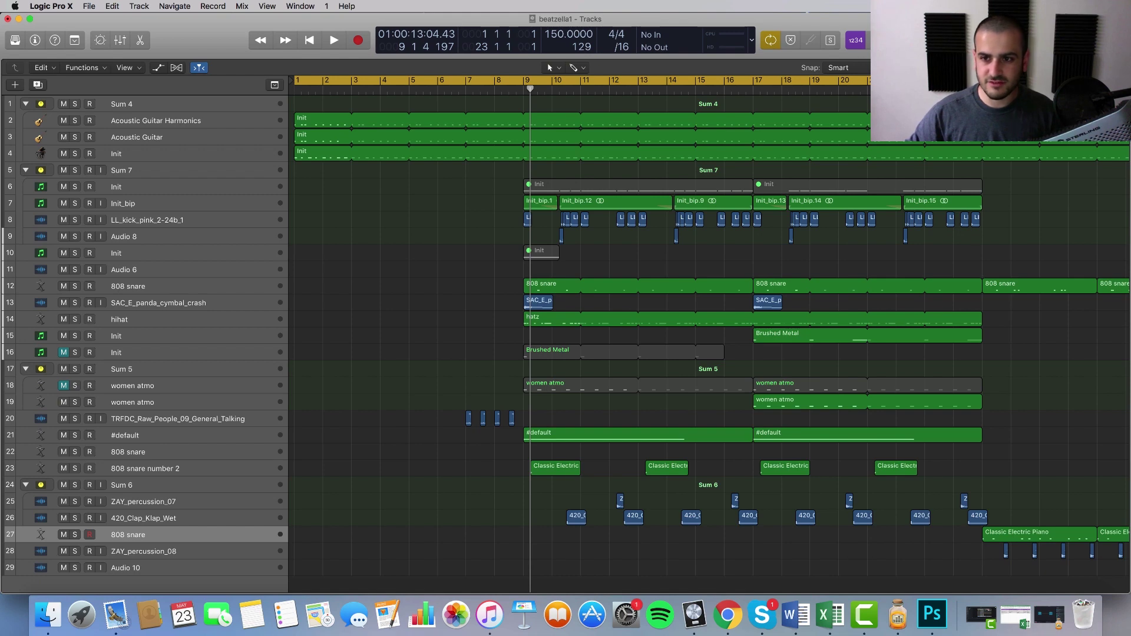
drag(925, 80, 1040, 81)
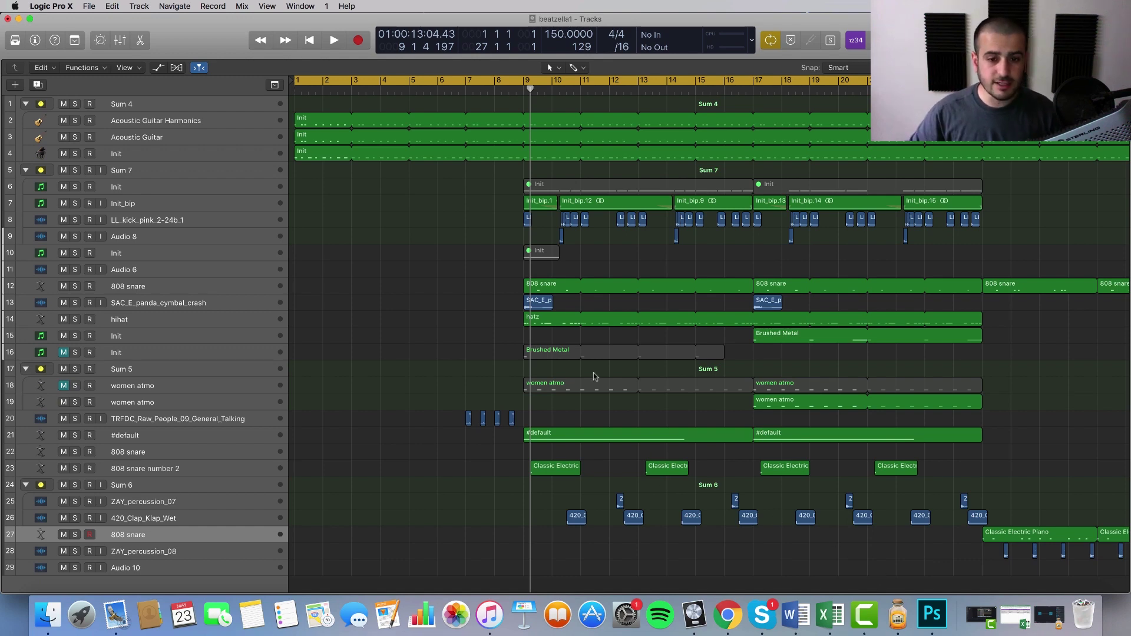
drag(514, 466, 526, 468)
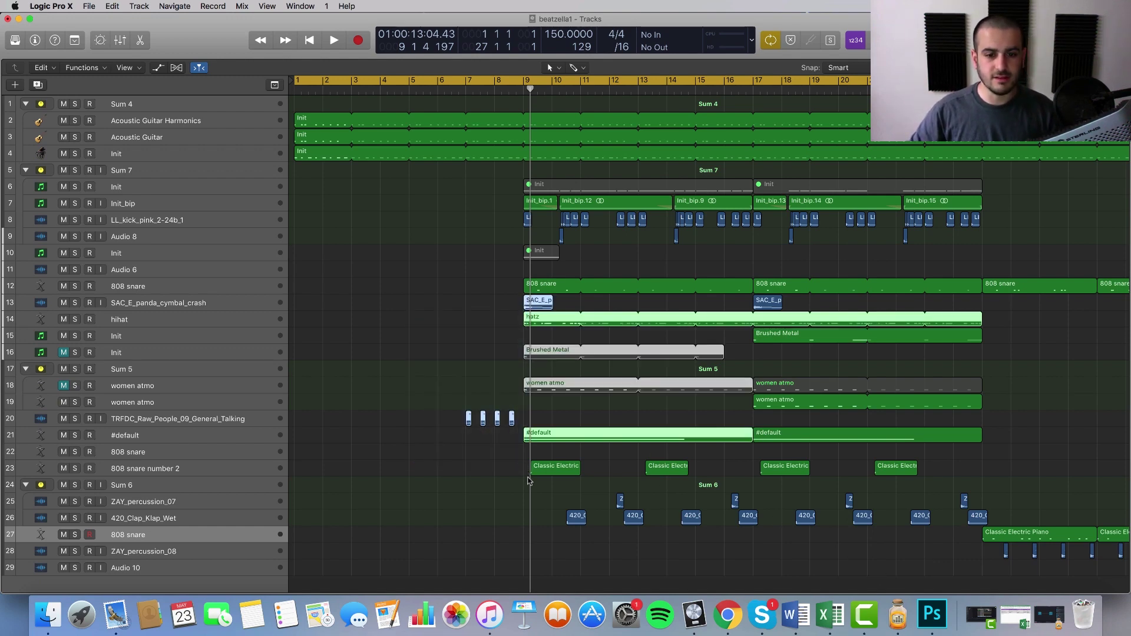
click(720, 557)
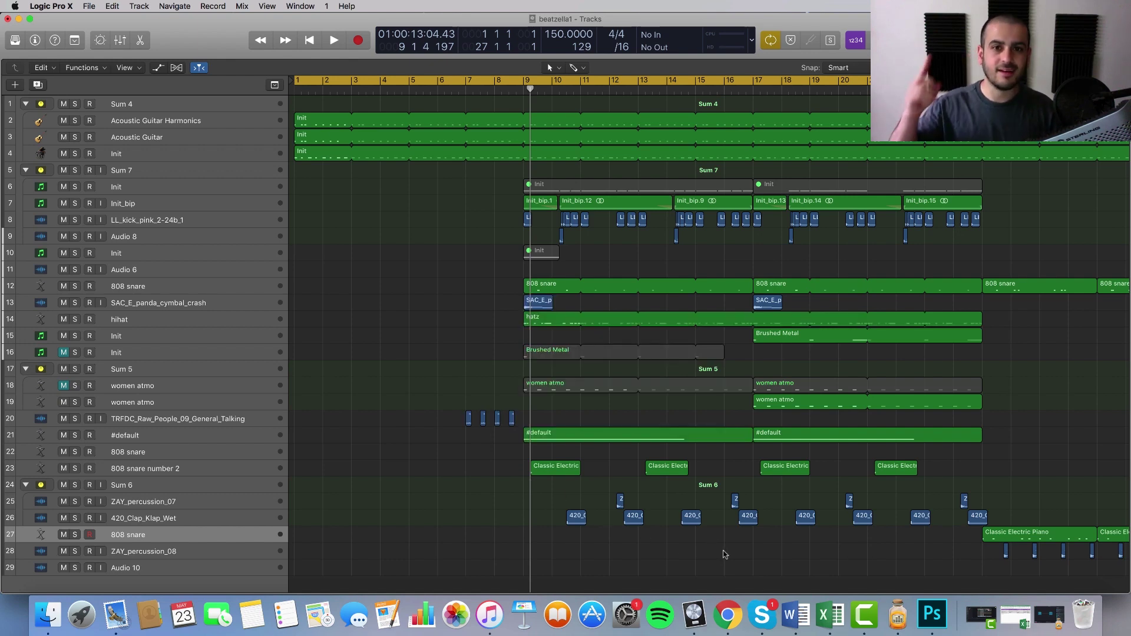
key(space)
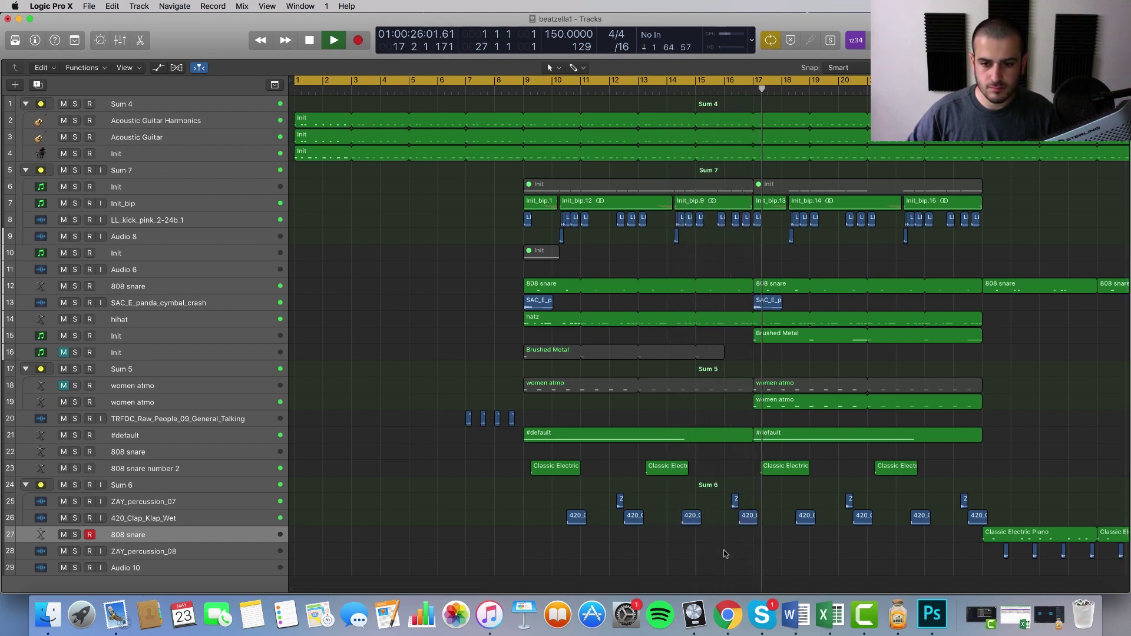
scroll(725, 554, down, 1)
scroll(725, 554, down, 1)
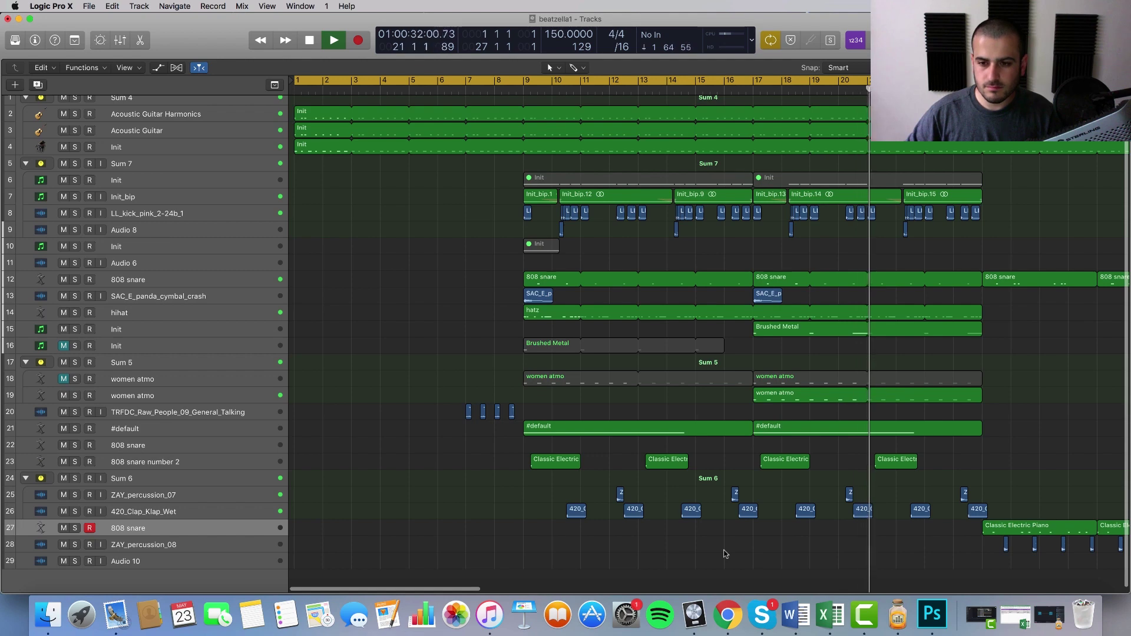
key(space)
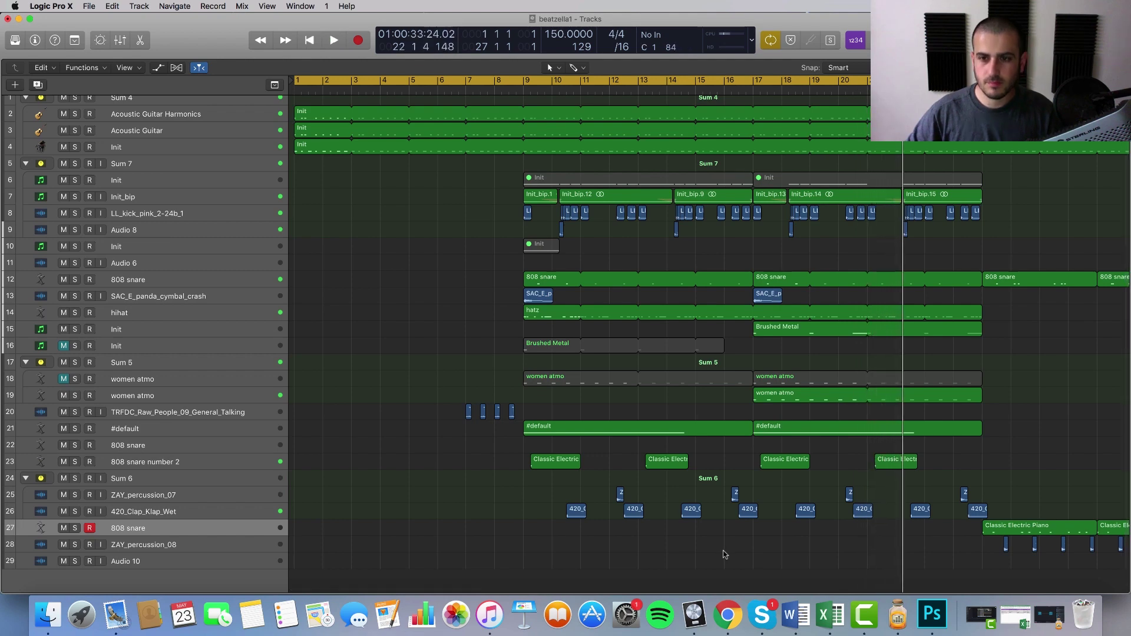
Examine how the regions of all tracks are arranged across the song, including the break and the second section after bar 25.
scroll(752, 554, right, 5)
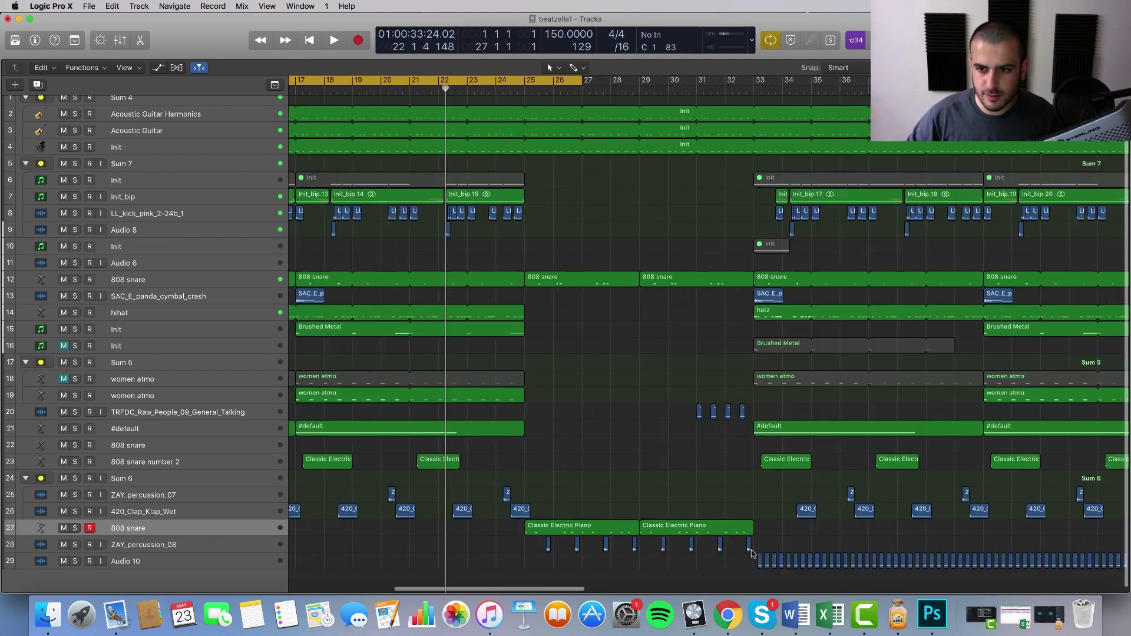
scroll(753, 554, left, 10)
scroll(750, 554, right, 4)
scroll(750, 554, right, 1)
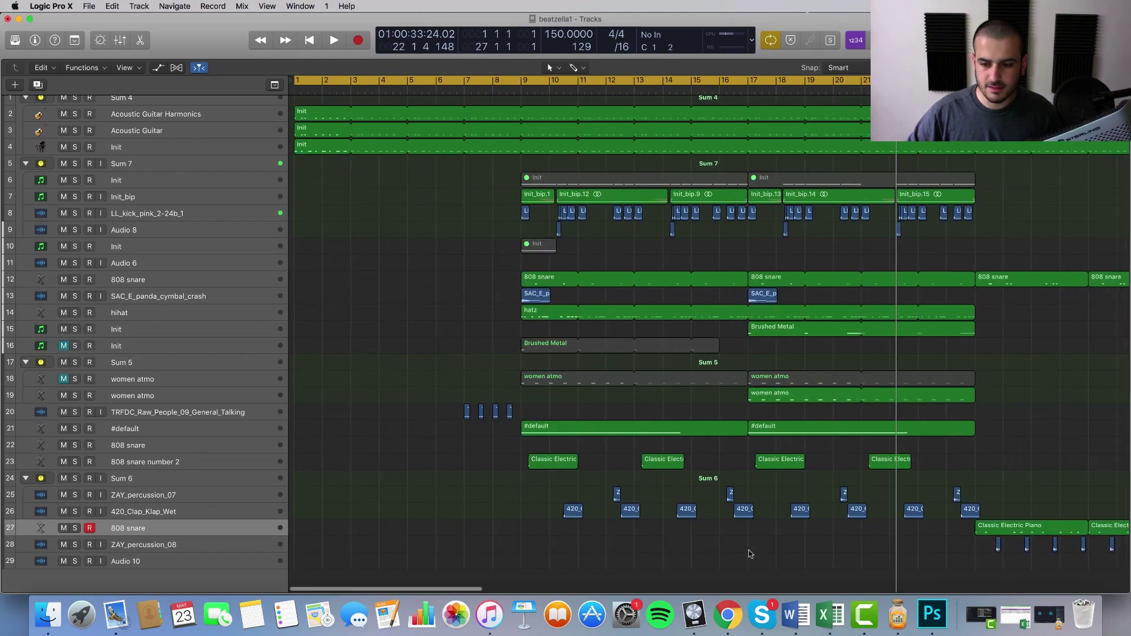
key(super+Left)
key(super+Left)
key(super+Left)
key(super+Left)
key(super+Left)
key(super+Left)
key(super+Left)
key(super+Left)
key(super+Right)
key(super+Right)
key(super+Right)
key(super+Right)
key(super+Right)
key(super+Right)
key(super+Right)
key(super+Right)
key(super+Left)
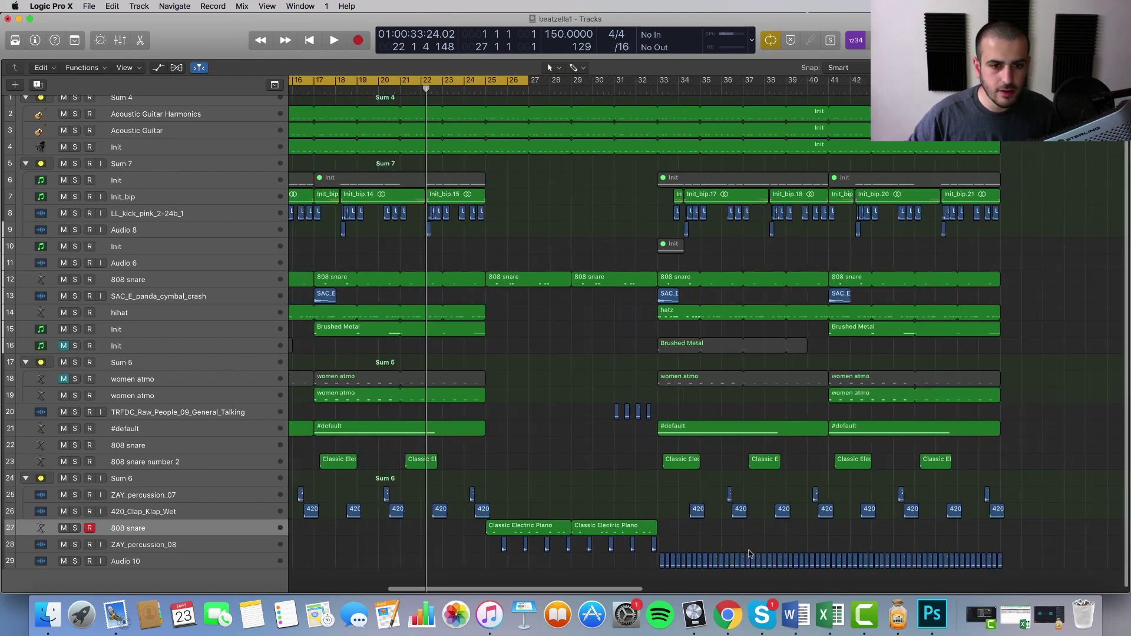
scroll(750, 554, left, 10)
scroll(803, 504, up, 1)
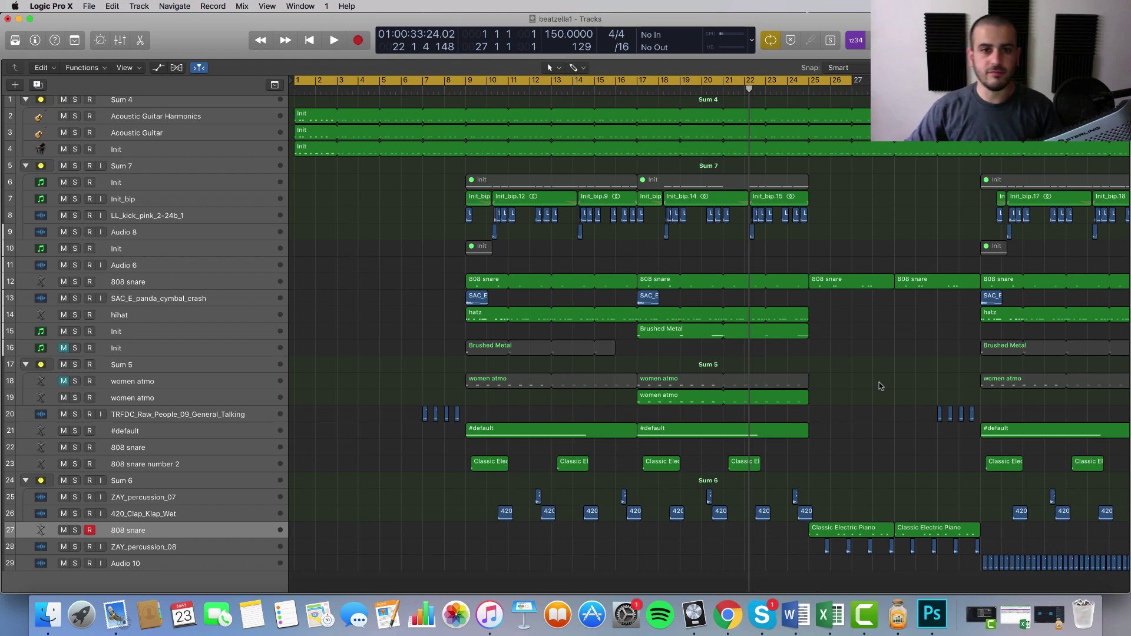
scroll(880, 386, up, 2)
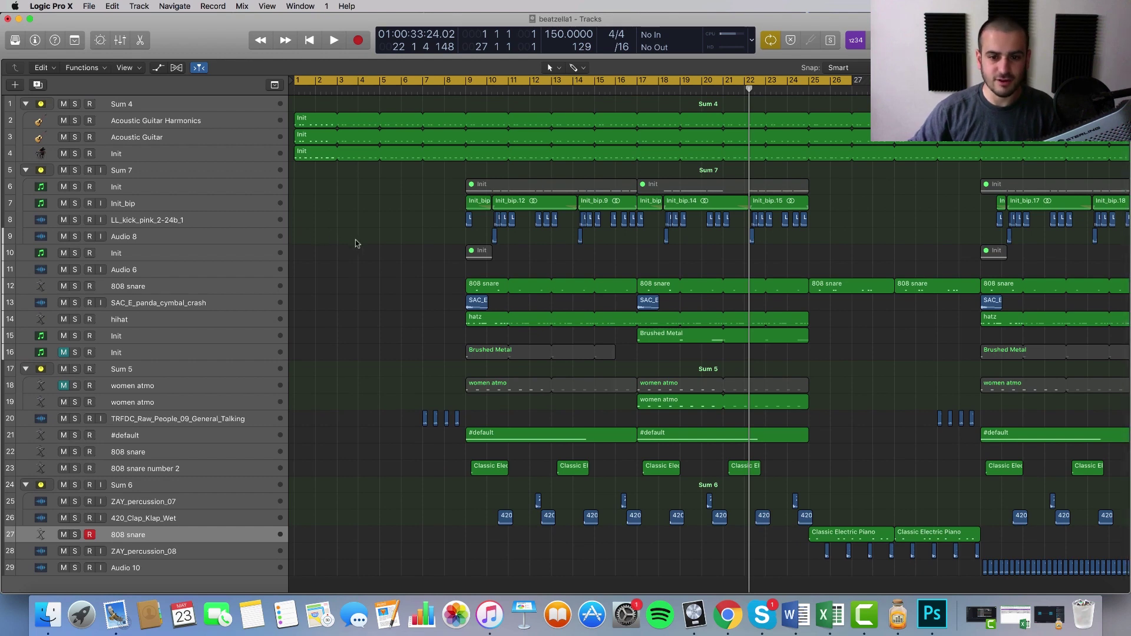
right_click(355, 239)
click(328, 249)
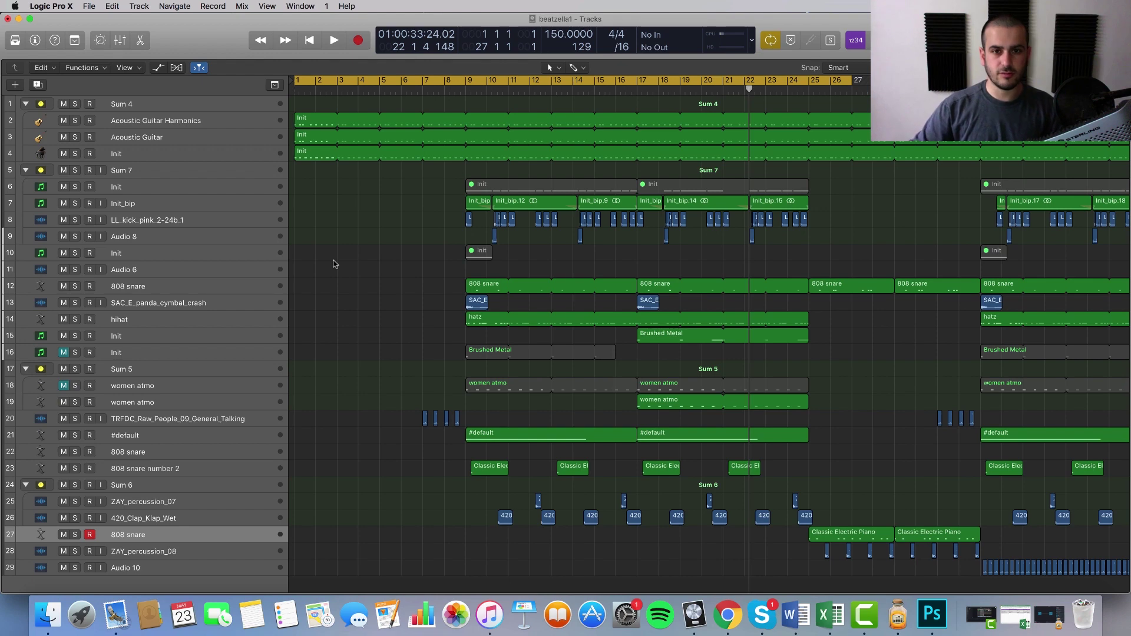
Set the cycle range to bars 7 to 11 and play the transition from the intro into the drums.
scroll(379, 269, up, 1)
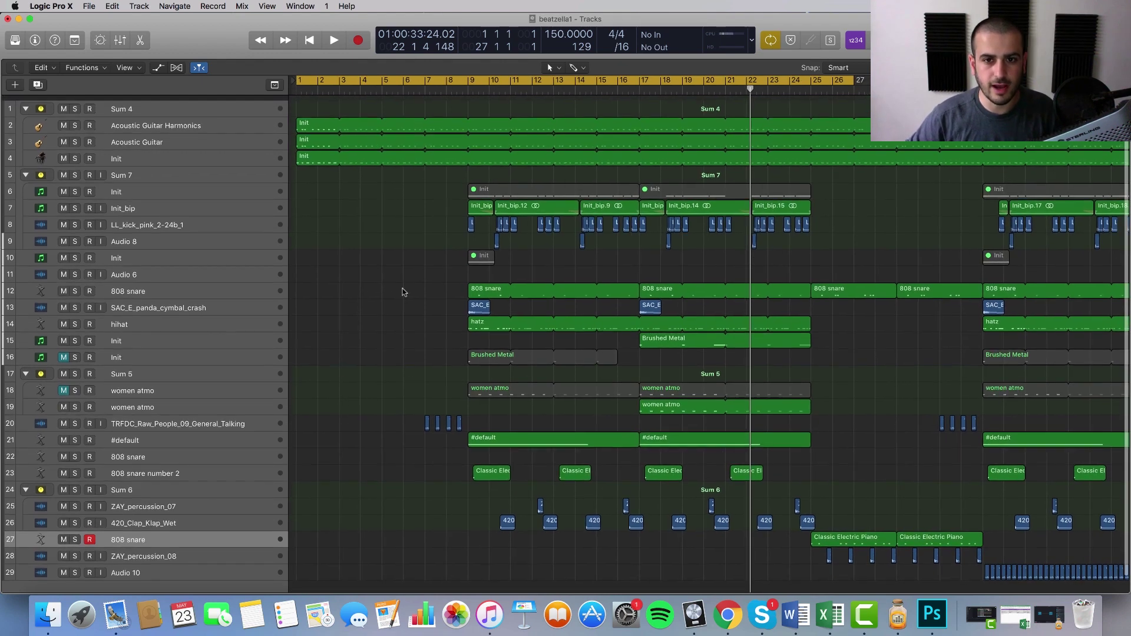
scroll(404, 293, up, 3)
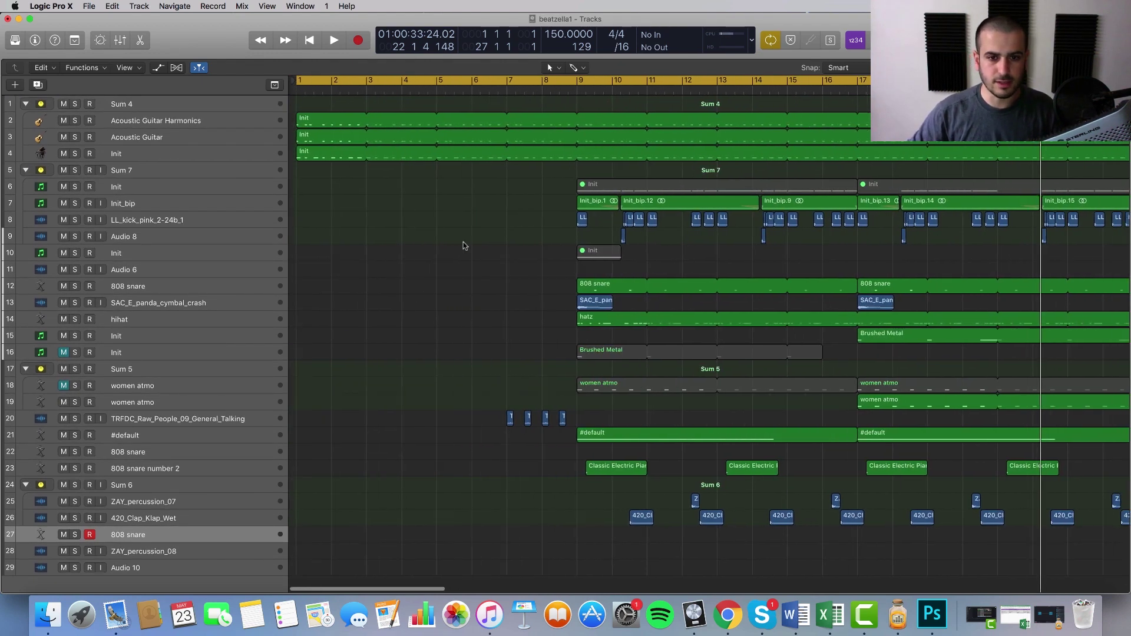
drag(505, 81, 648, 95)
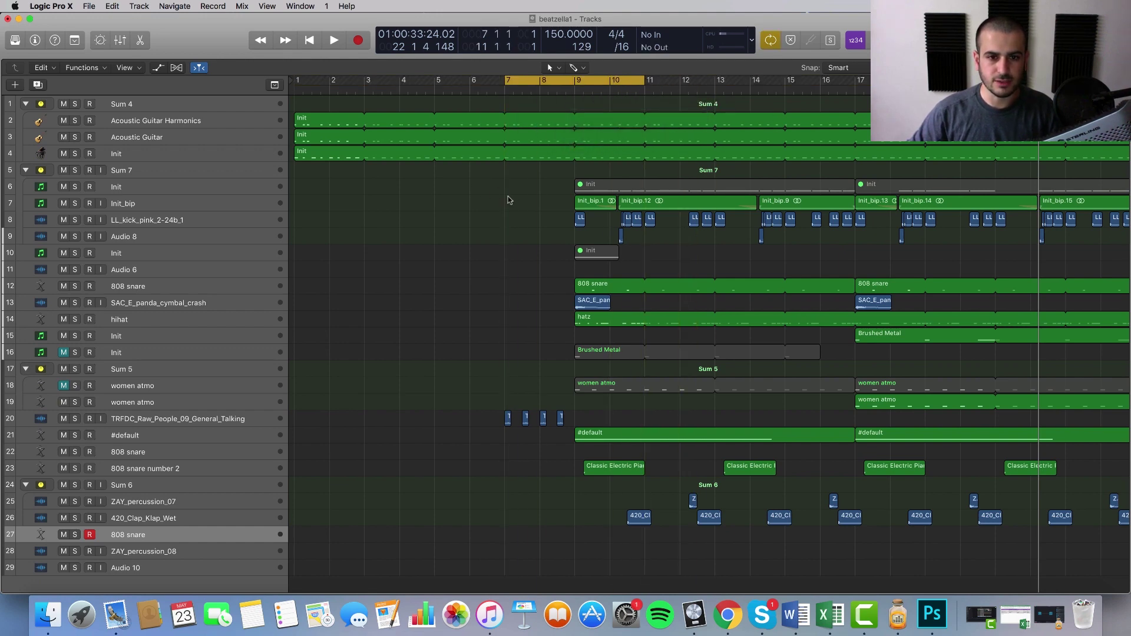
key(space)
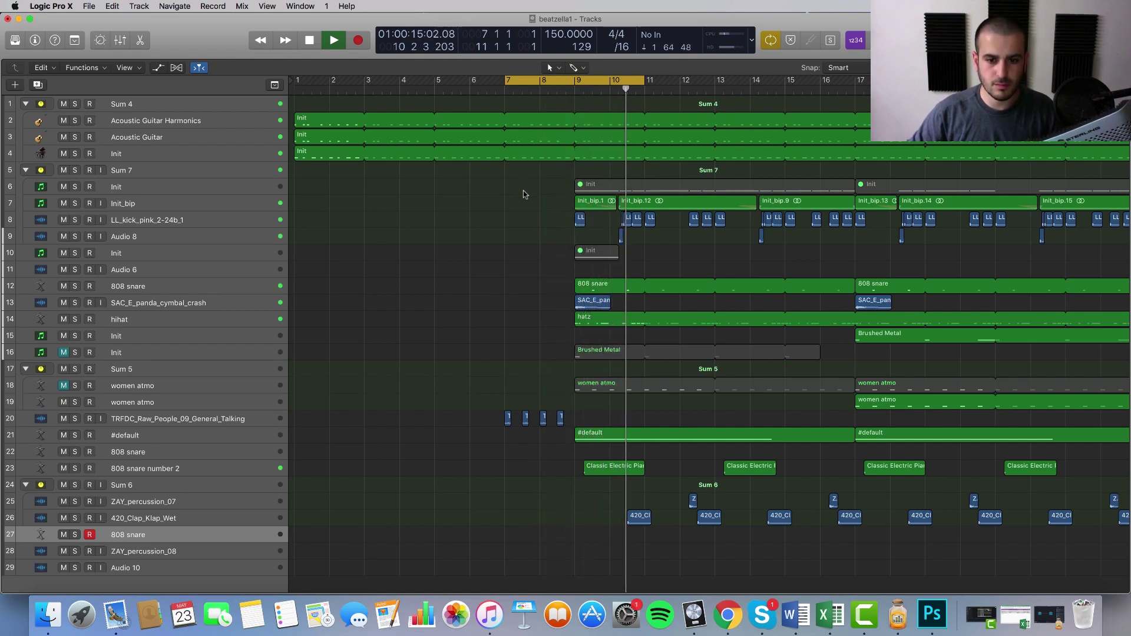
key(space)
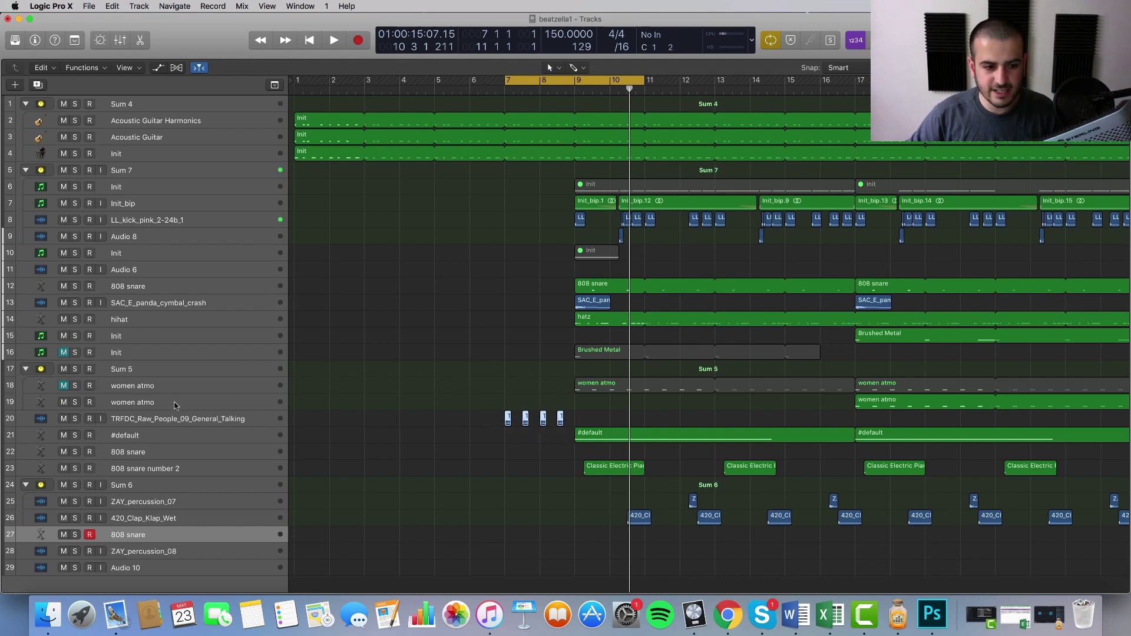
Listen to the TRFDC_Raw_People_09_General_Talking track in solo, and turn its solo off again.
click(164, 422)
click(75, 418)
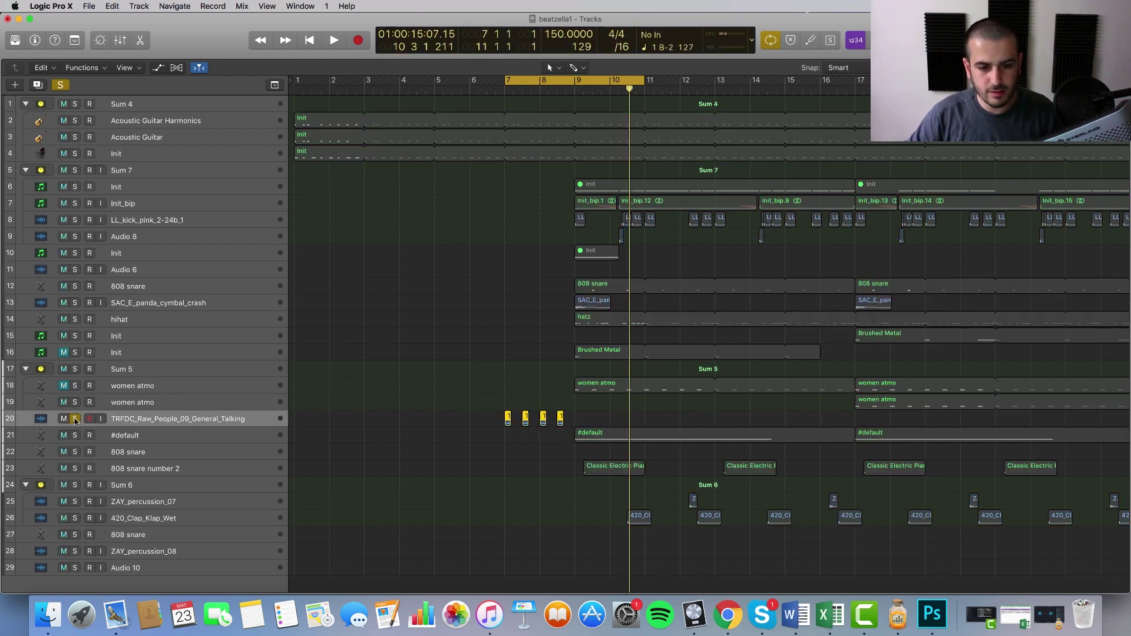
key(space)
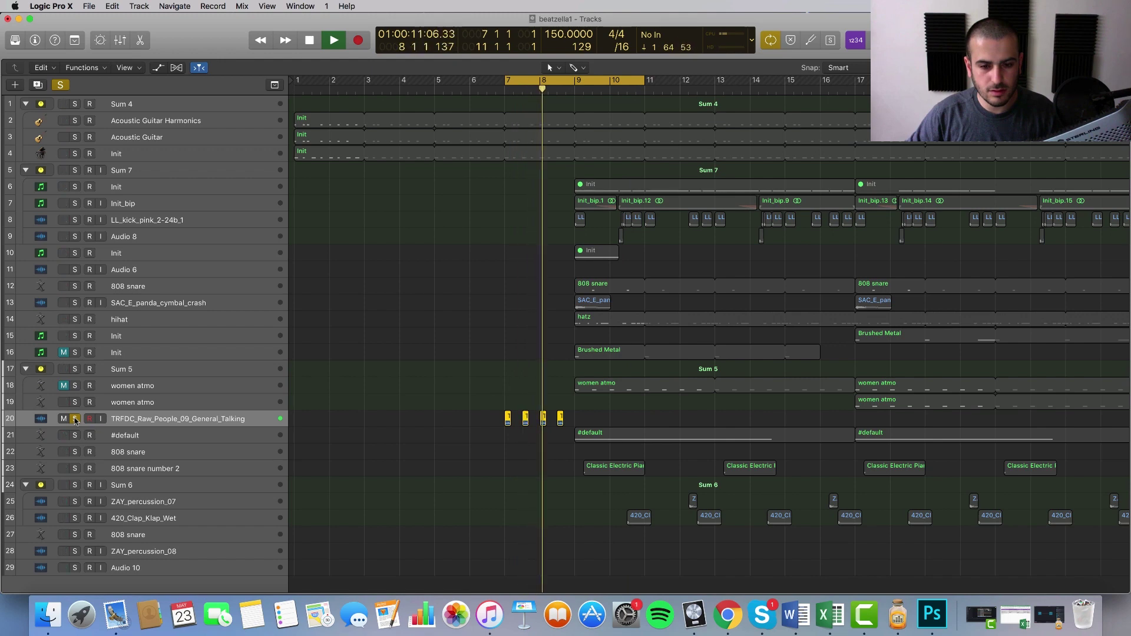
key(space)
click(73, 418)
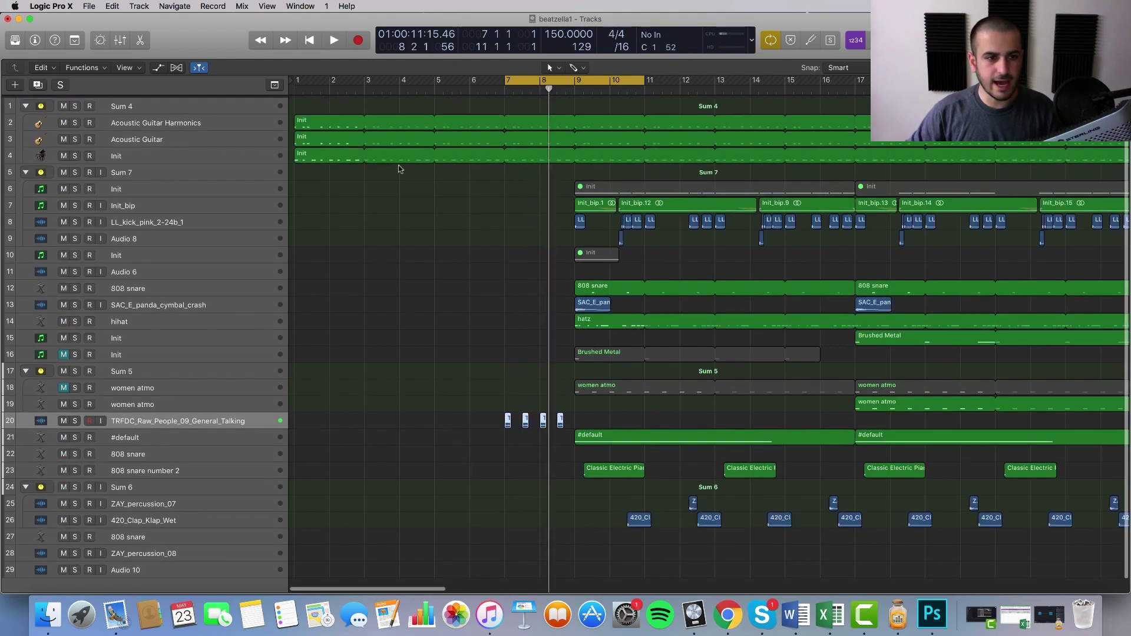
Listen to the Sum 4 stack in solo with the cycle range starting at bar 1, and clear the solo.
click(76, 104)
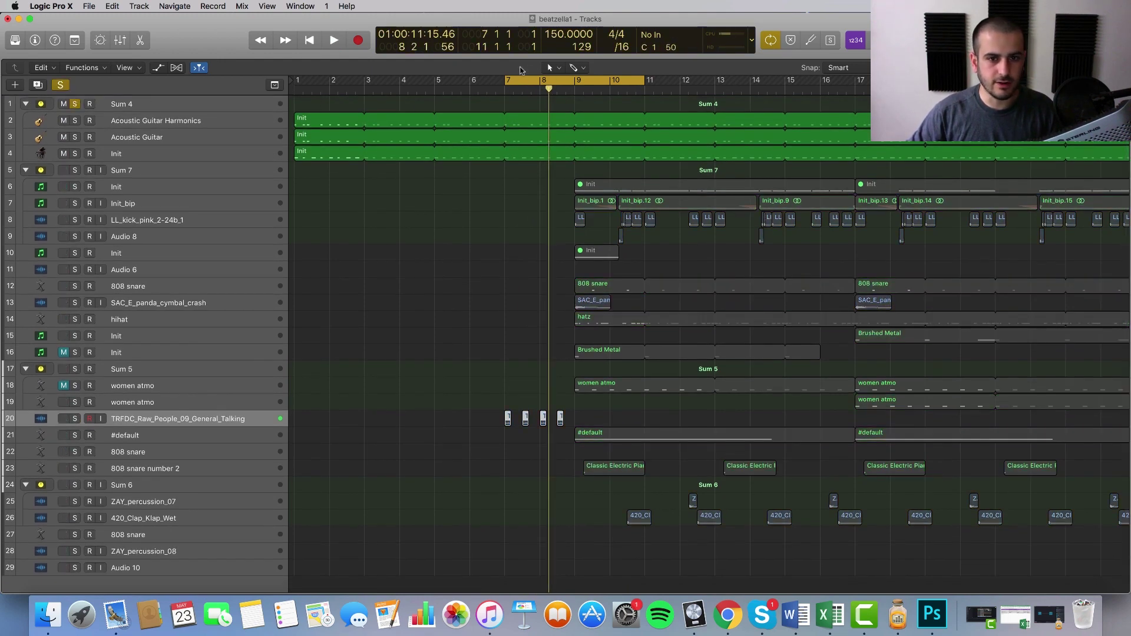
drag(506, 79, 250, 110)
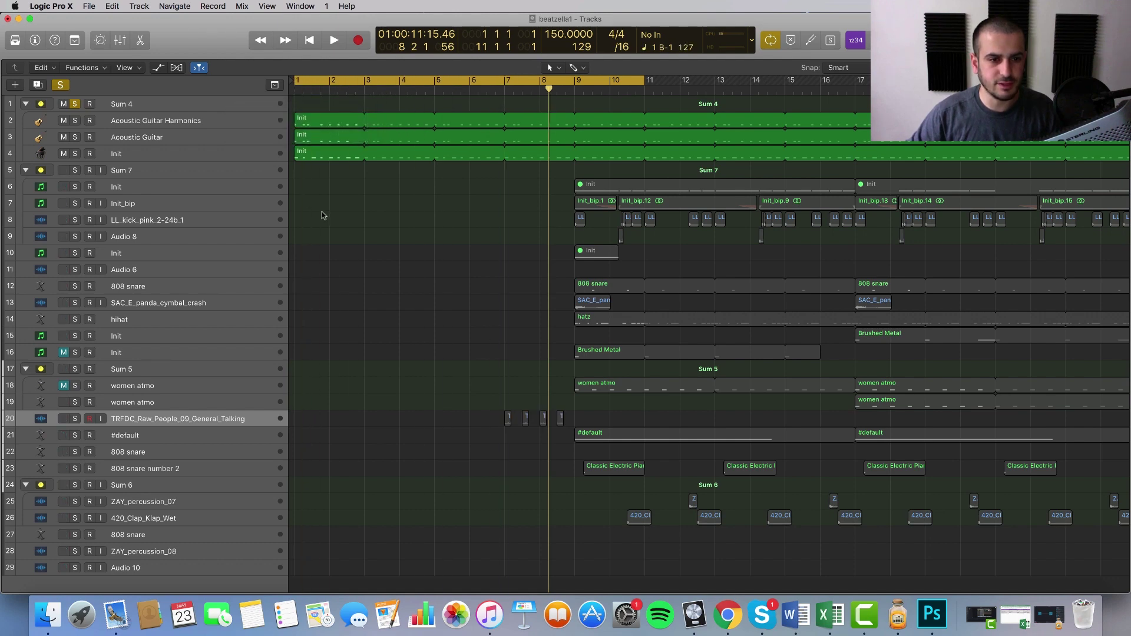
key(space)
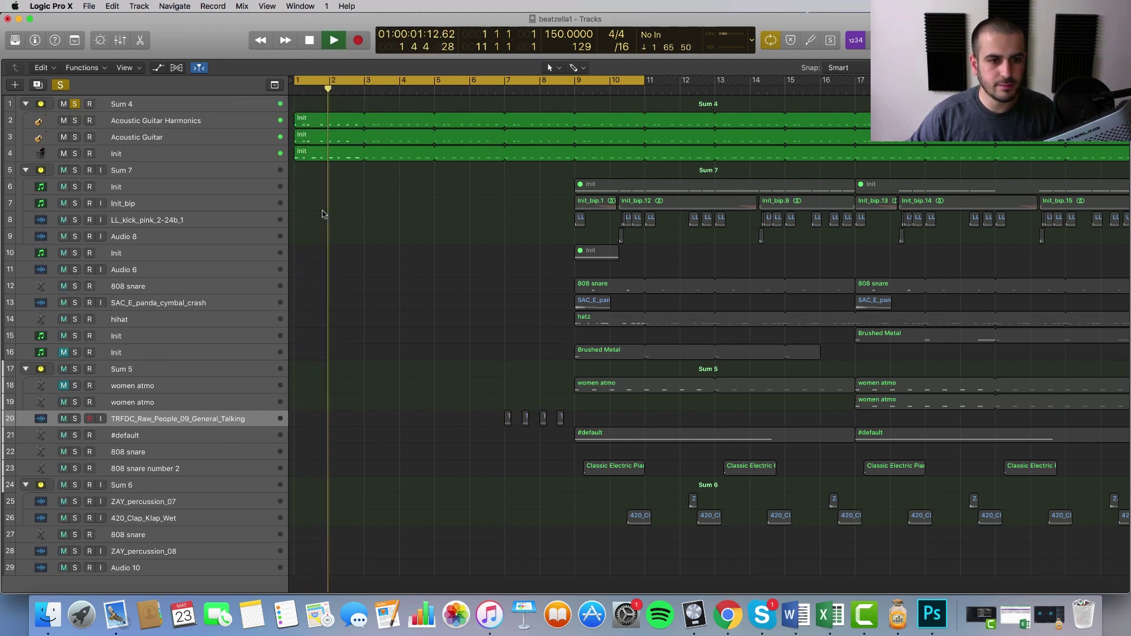
key(space)
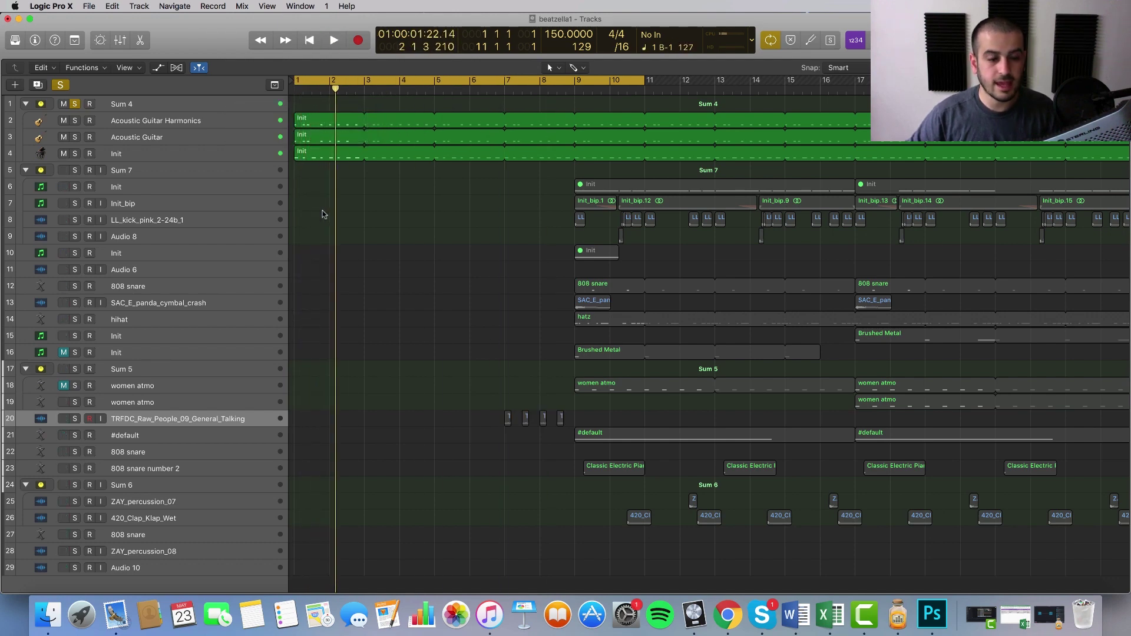
click(202, 155)
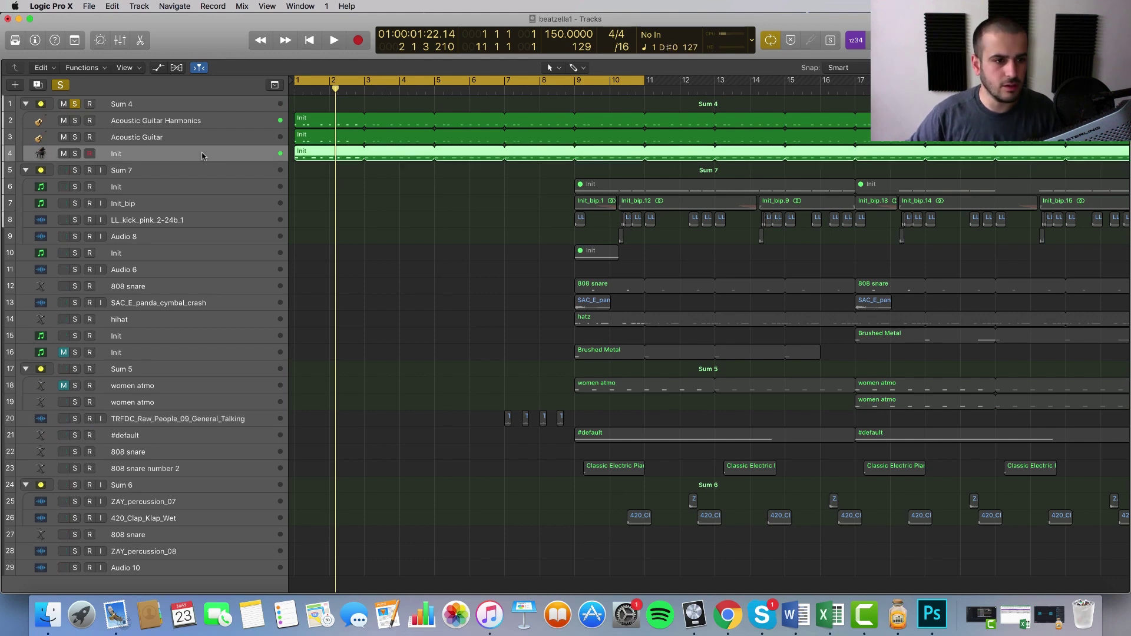
click(59, 85)
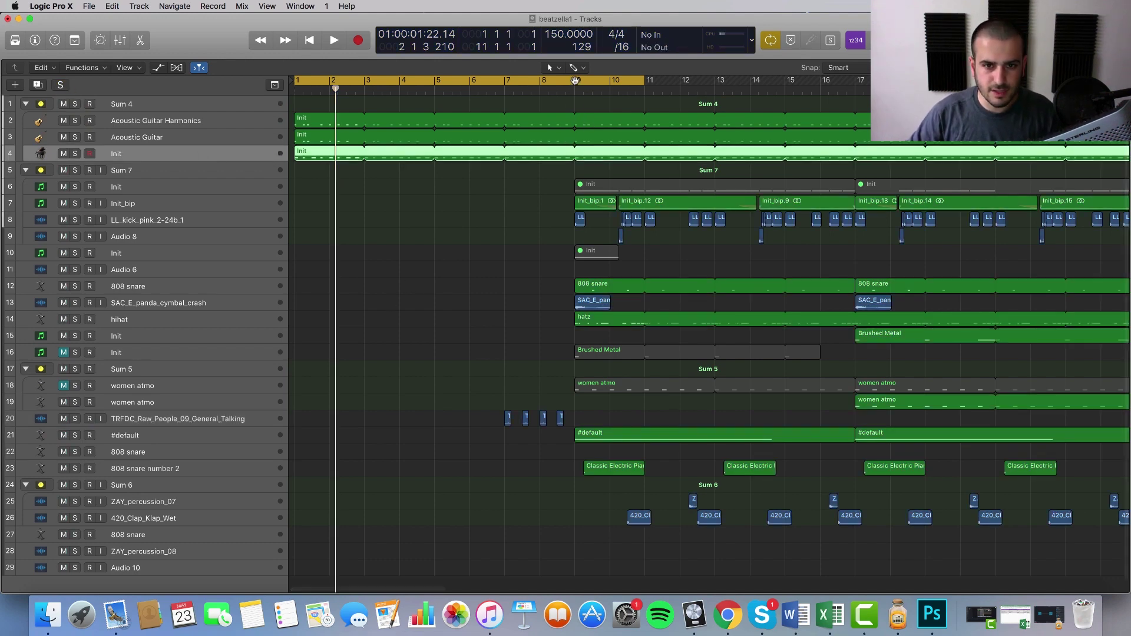
Listen to the Init_bip track in solo with the cycle range on bars 9 to 14, and turn its solo off.
drag(576, 88, 750, 88)
click(210, 187)
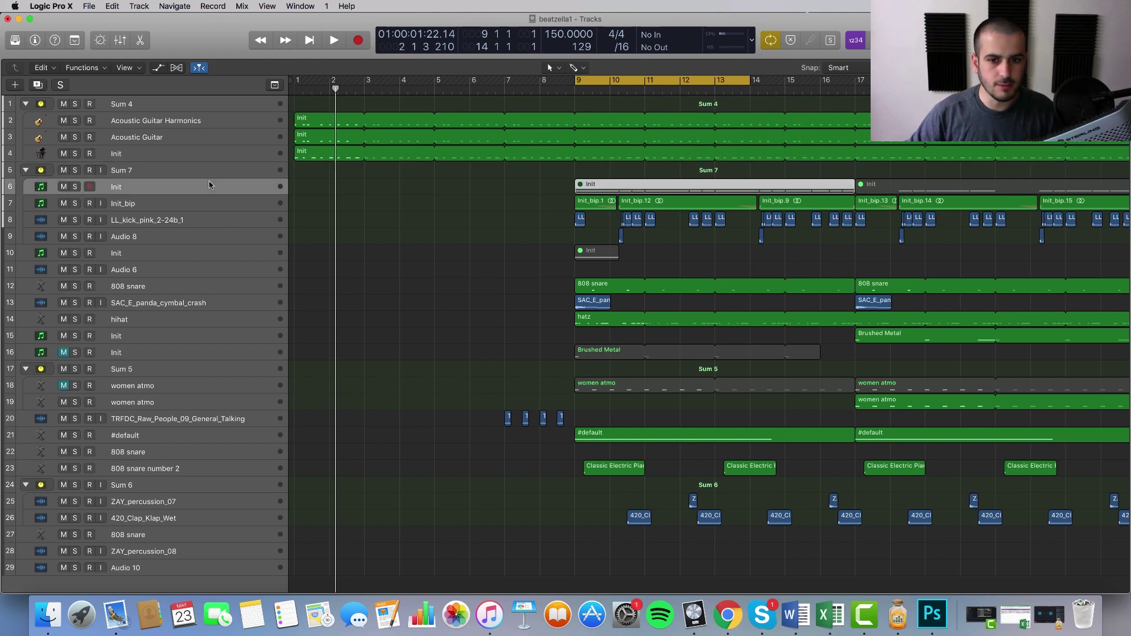
click(165, 203)
click(75, 203)
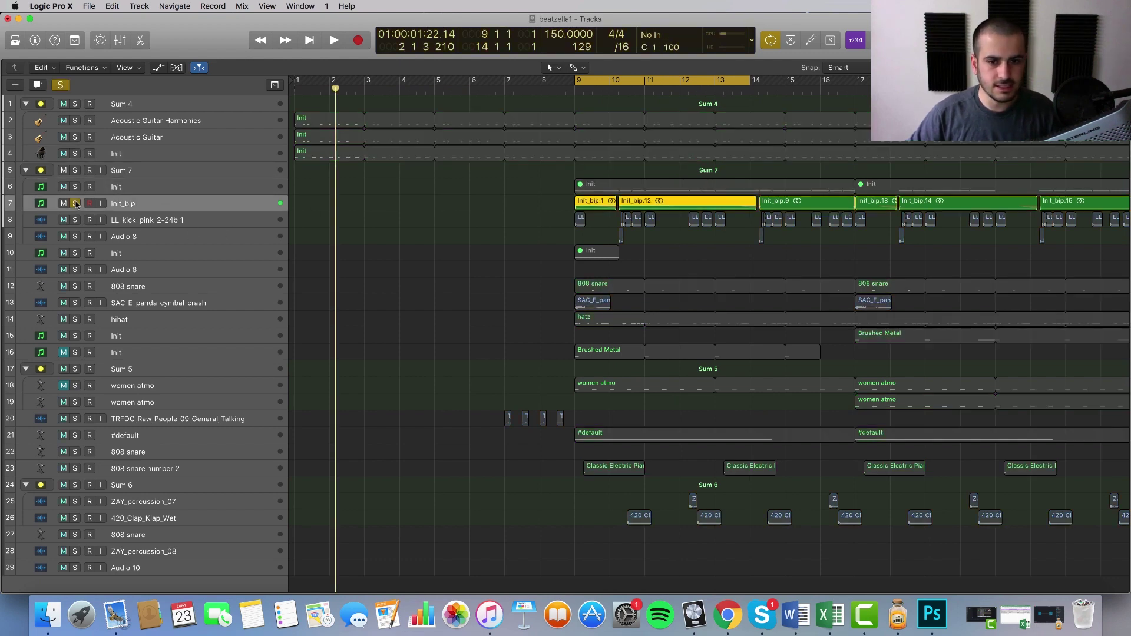
key(space)
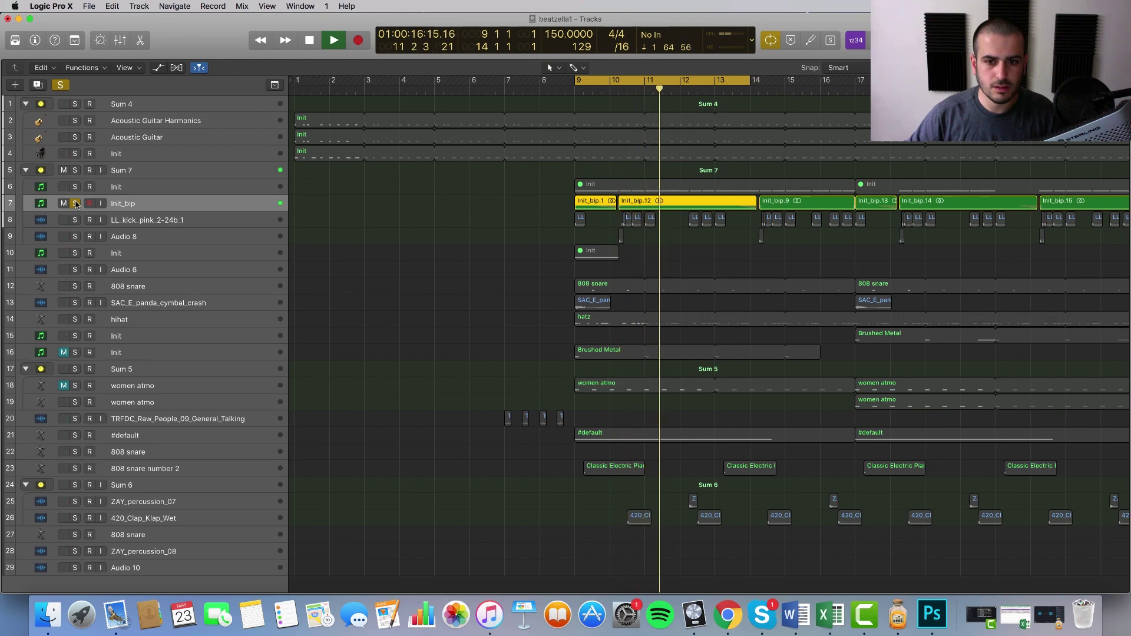
key(space)
click(75, 203)
Set the cycle range to run from bar 1 to bar 25 with the whole song in view.
scroll(582, 421, left, 2)
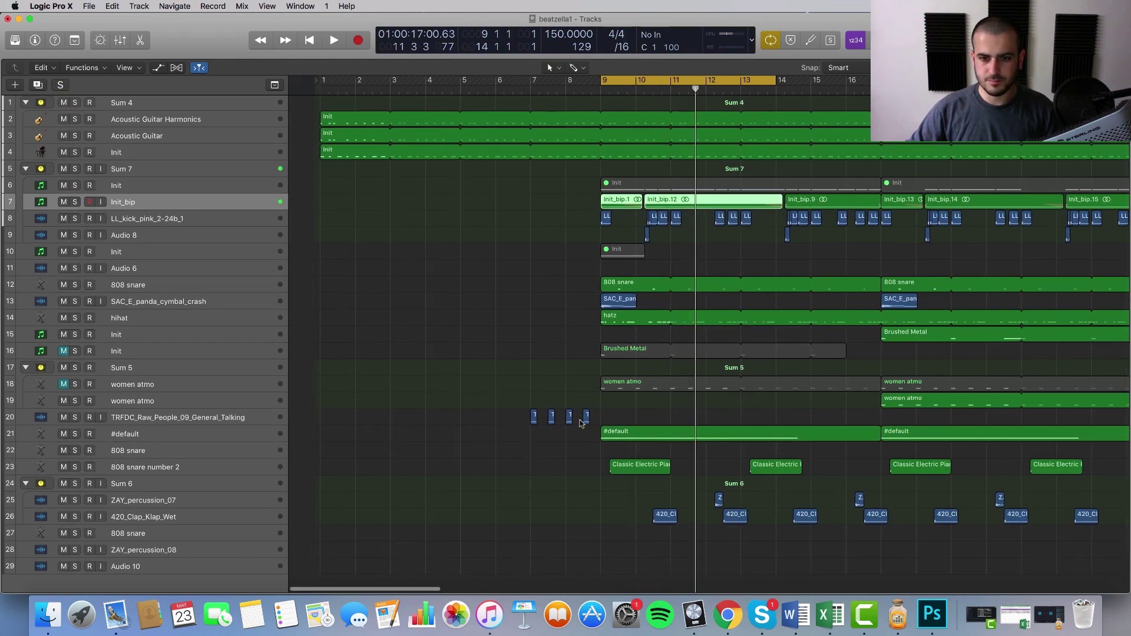
scroll(583, 419, up, 2)
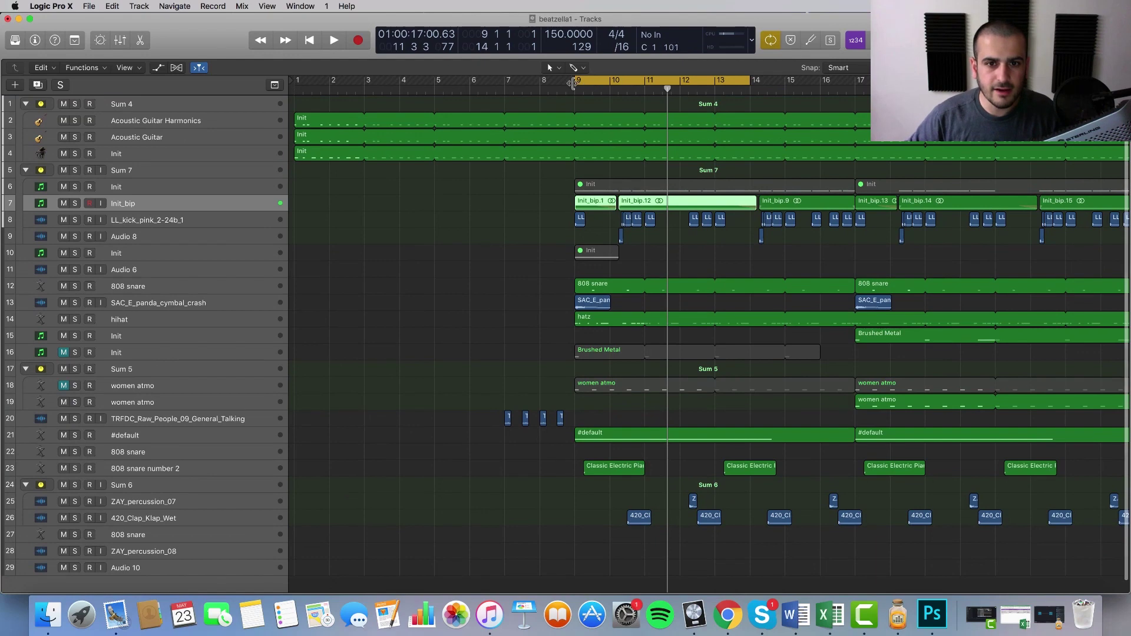
drag(573, 82, 296, 83)
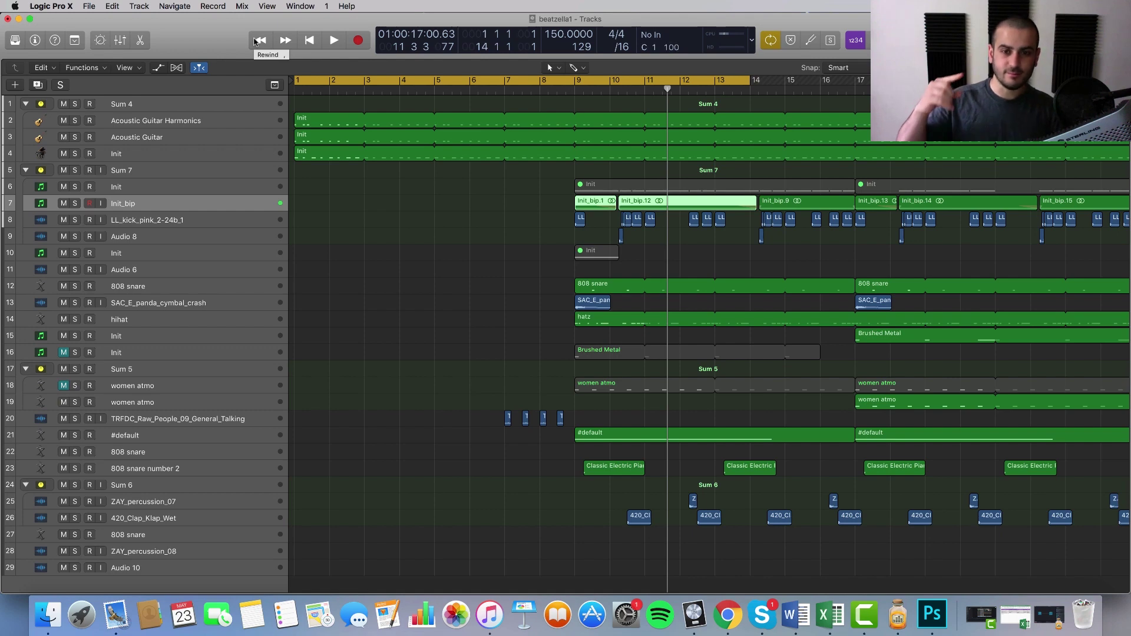
click(376, 338)
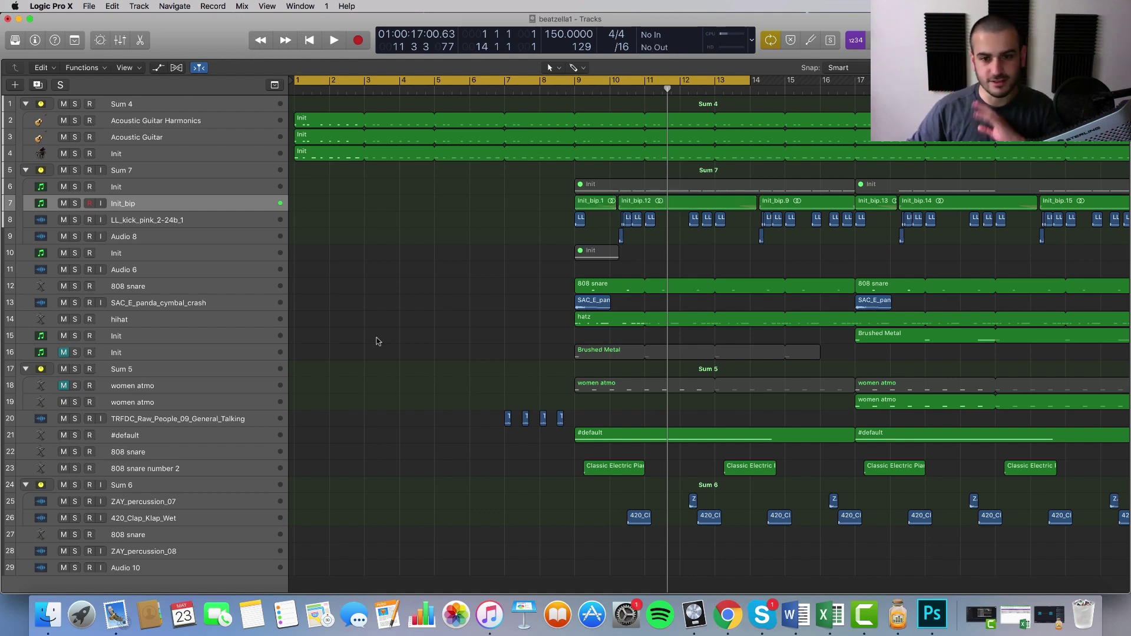
scroll(376, 338, down, 5)
drag(398, 81, 498, 101)
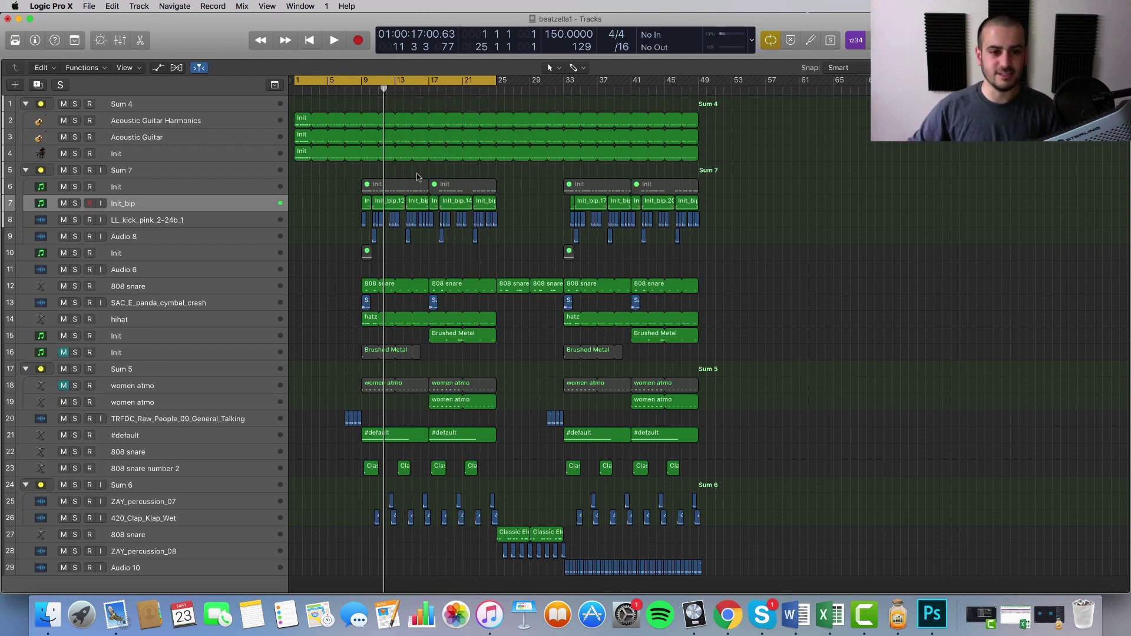
scroll(416, 177, up, 5)
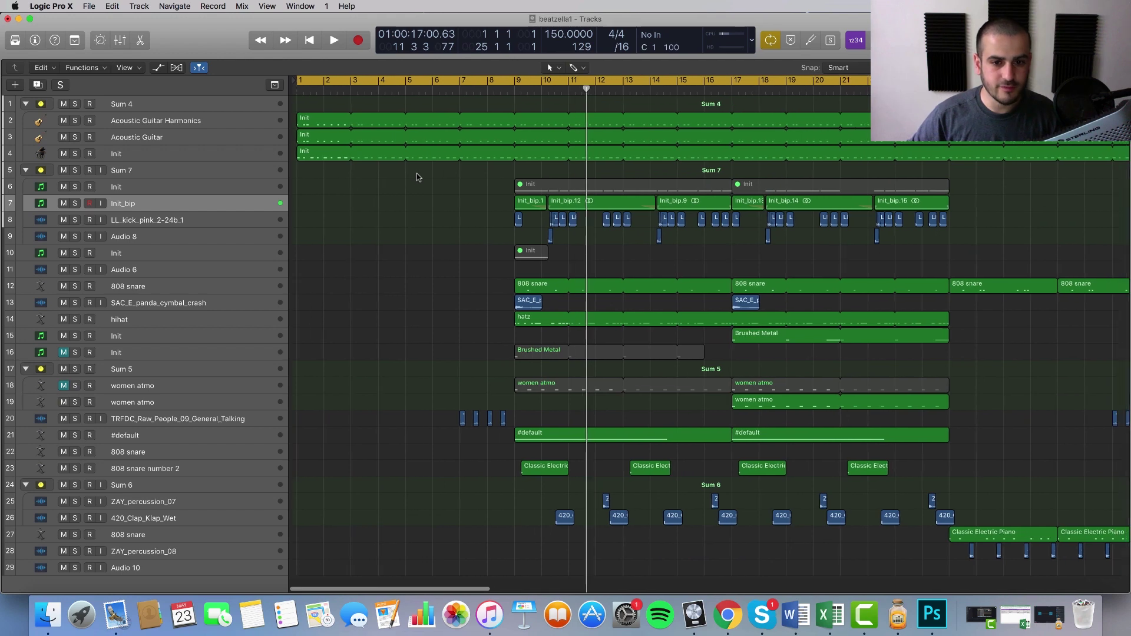
right_click(416, 177)
key(Escape)
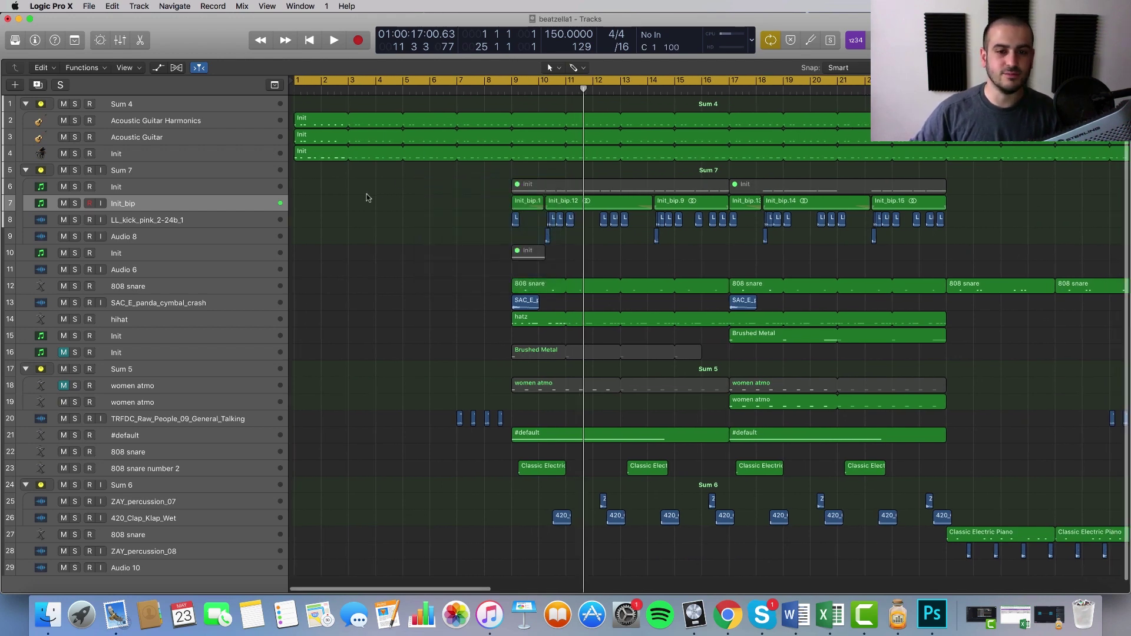
scroll(367, 198, down, 4)
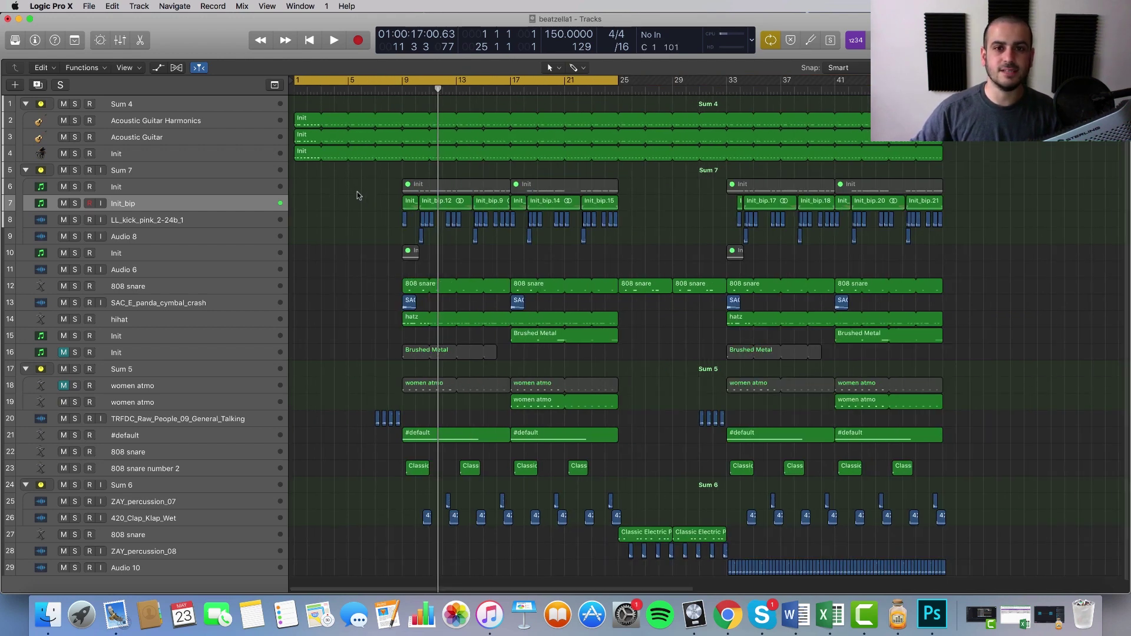
scroll(334, 195, left, 1)
scroll(334, 196, up, 4)
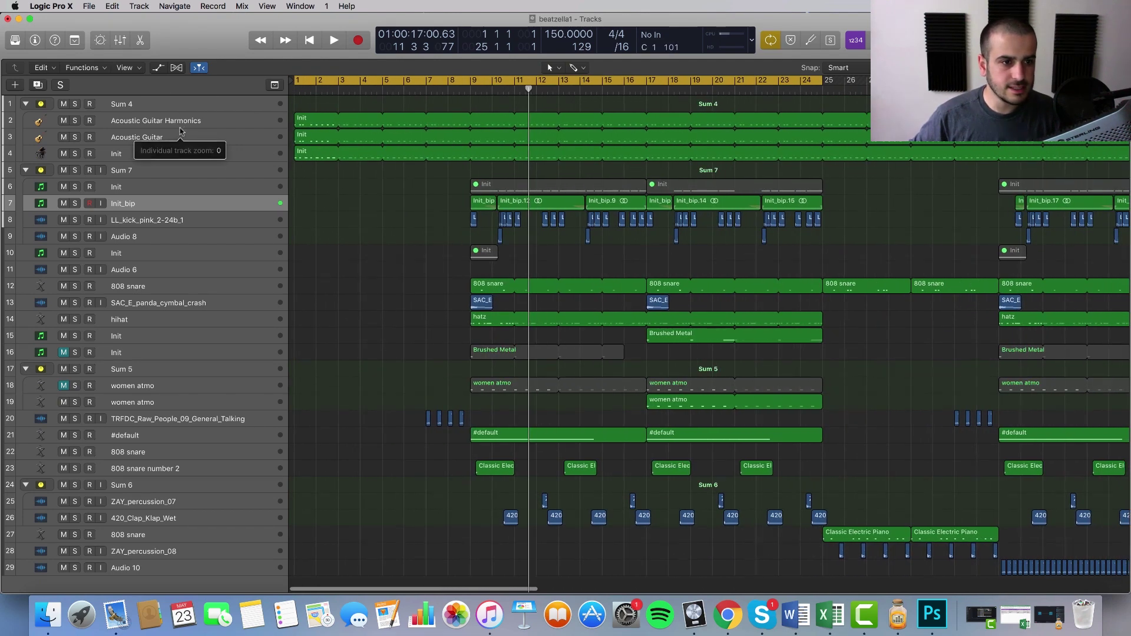
Select the Acoustic Guitar Harmonics track and enlarge the track rows vertically until the headers show icons and volume sliders.
click(128, 120)
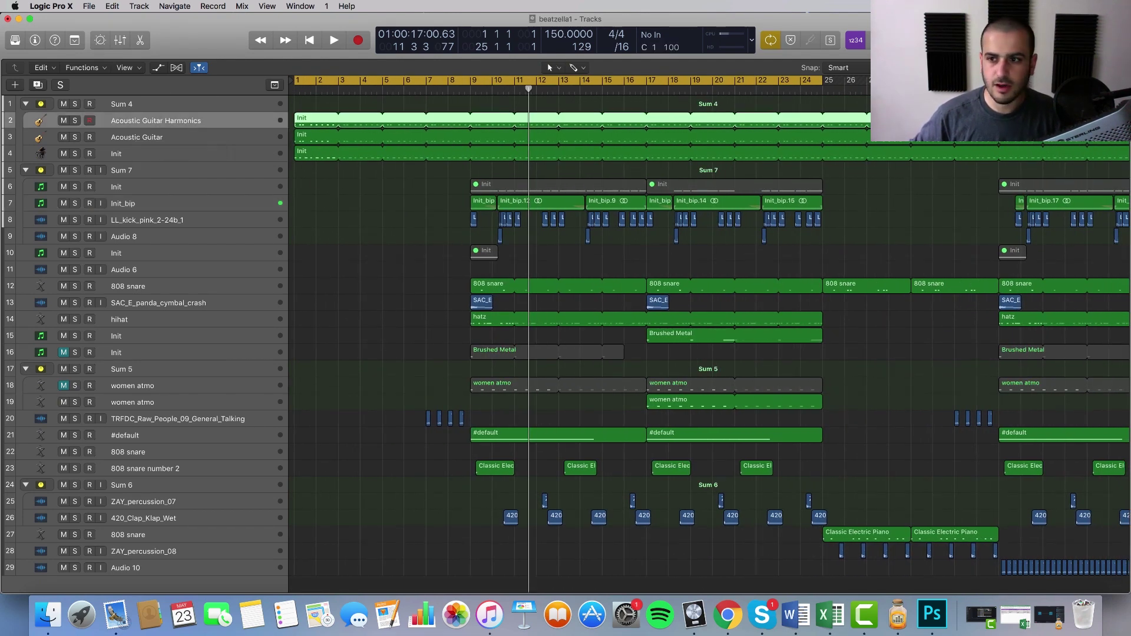
key(super+Up)
key(super+Down)
key(super+Down)
key(super+Down)
key(super+Down)
key(super+Down)
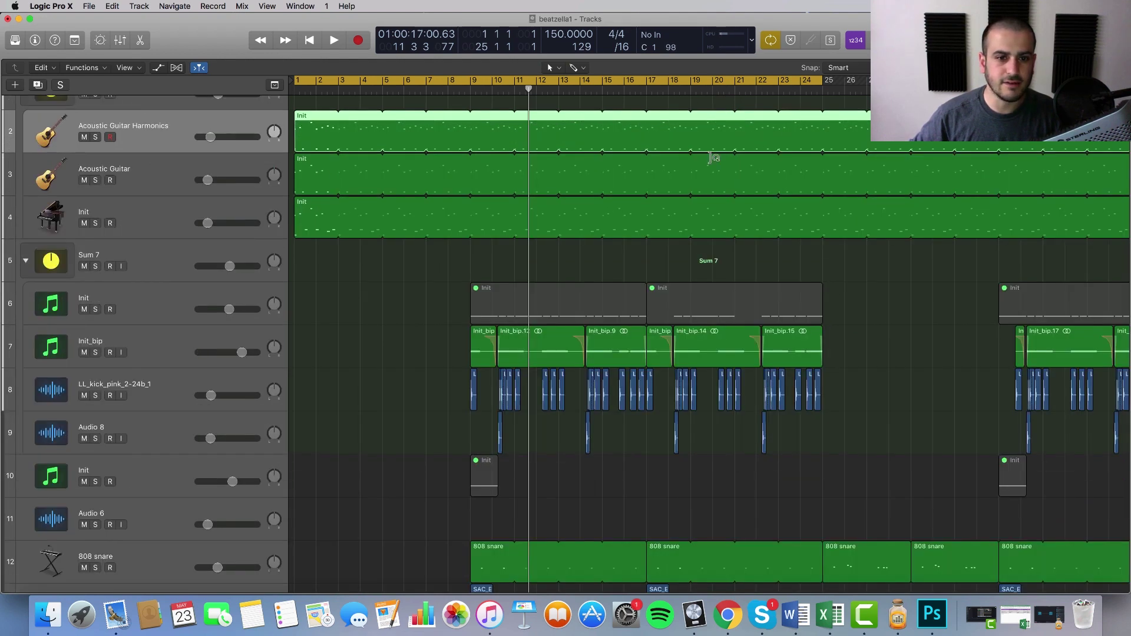
click(358, 294)
scroll(358, 295, up, 3)
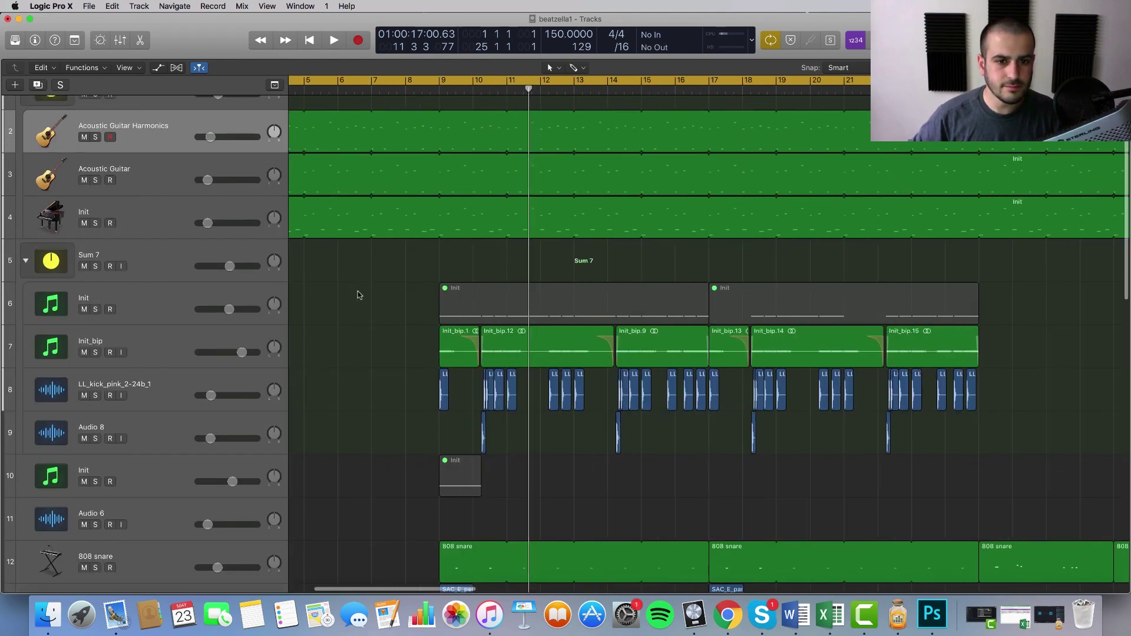
scroll(57, 145, up, 2)
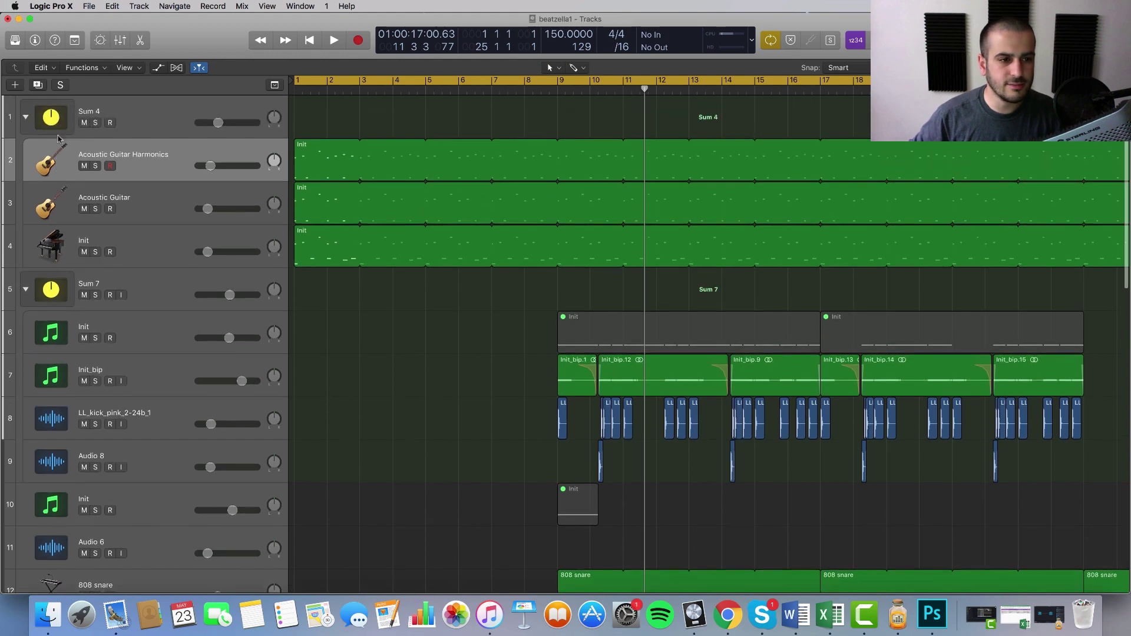
Show the Library and the Inspector, and solo the Acoustic Guitar Harmonics track.
click(14, 40)
click(337, 156)
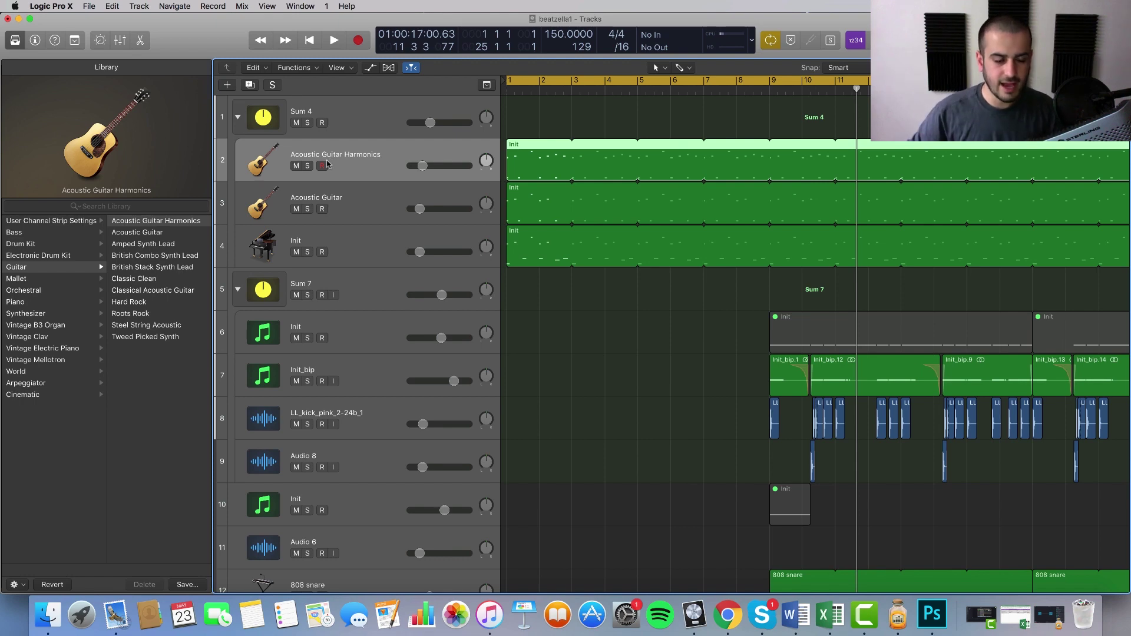
click(360, 101)
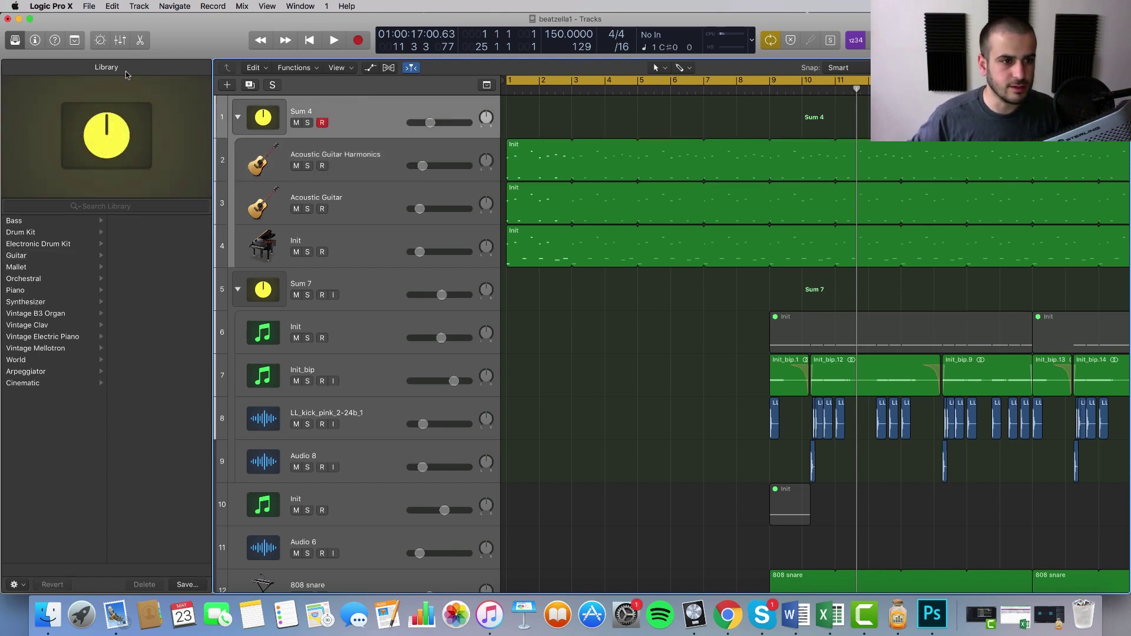
click(32, 41)
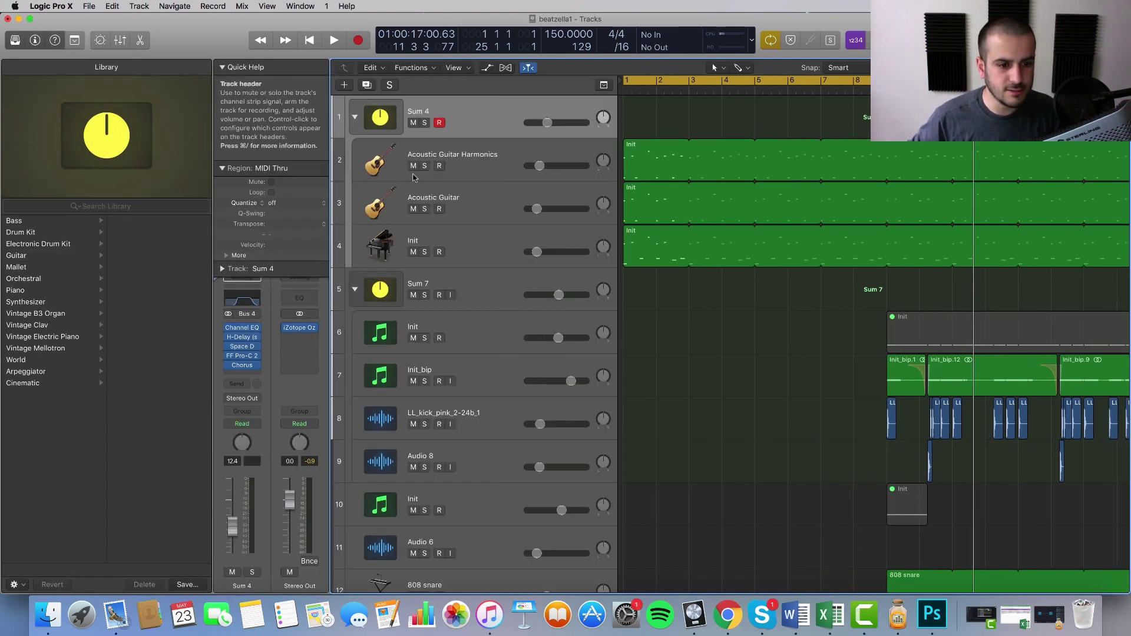
click(463, 156)
key(s)
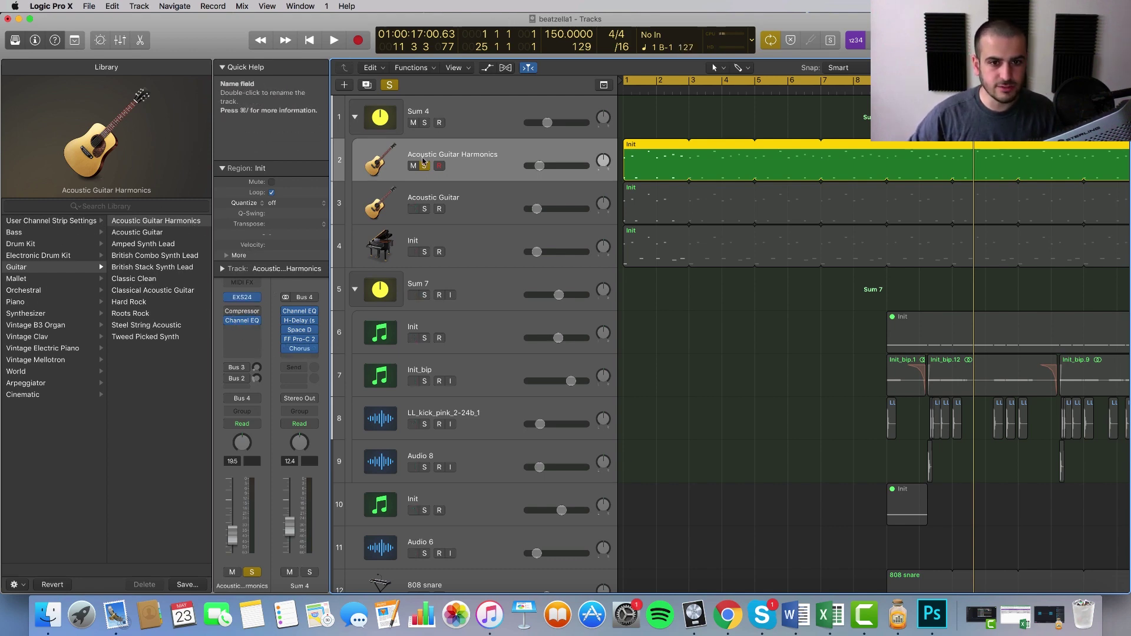
Bypass the H-Delay, Space D and Chorus effects on the Sum 4 stack's channel strip.
click(440, 112)
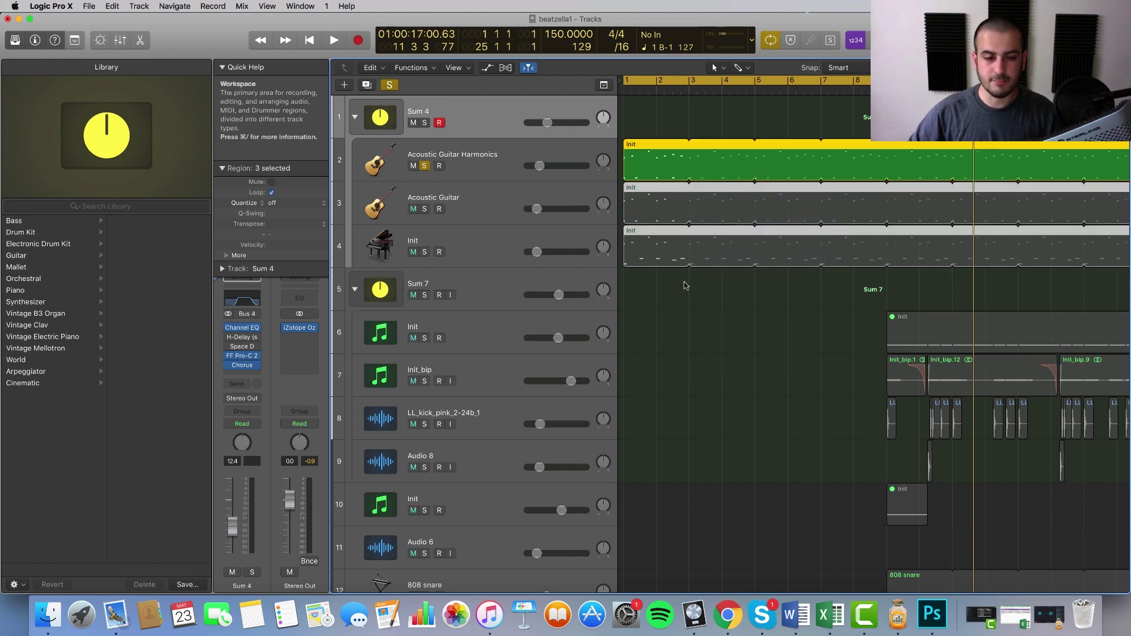
click(477, 159)
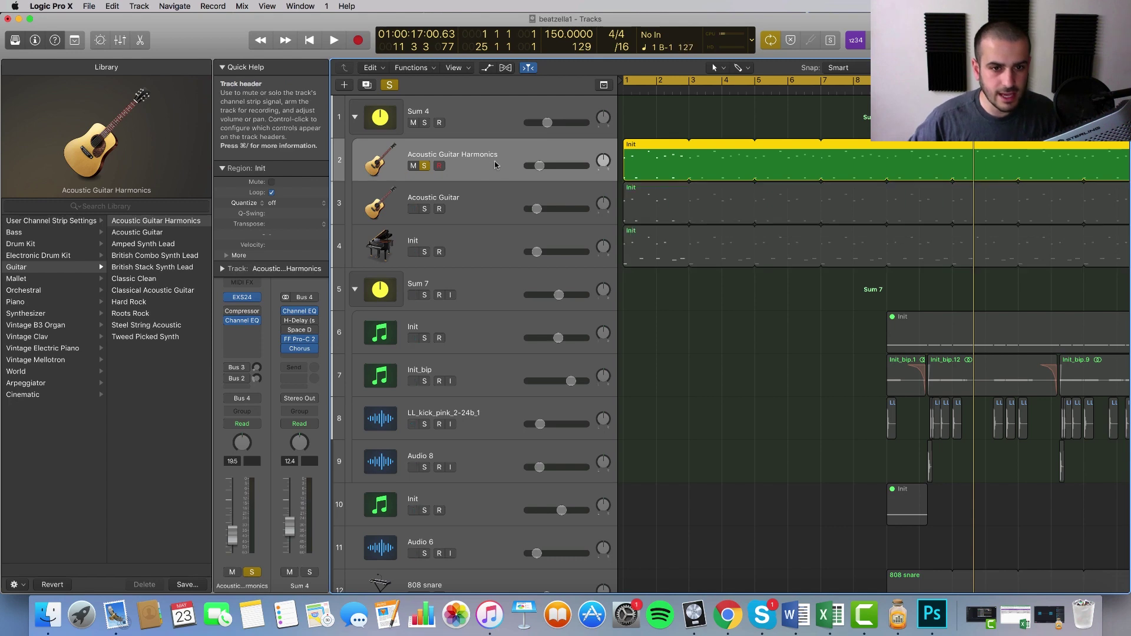
key(Up)
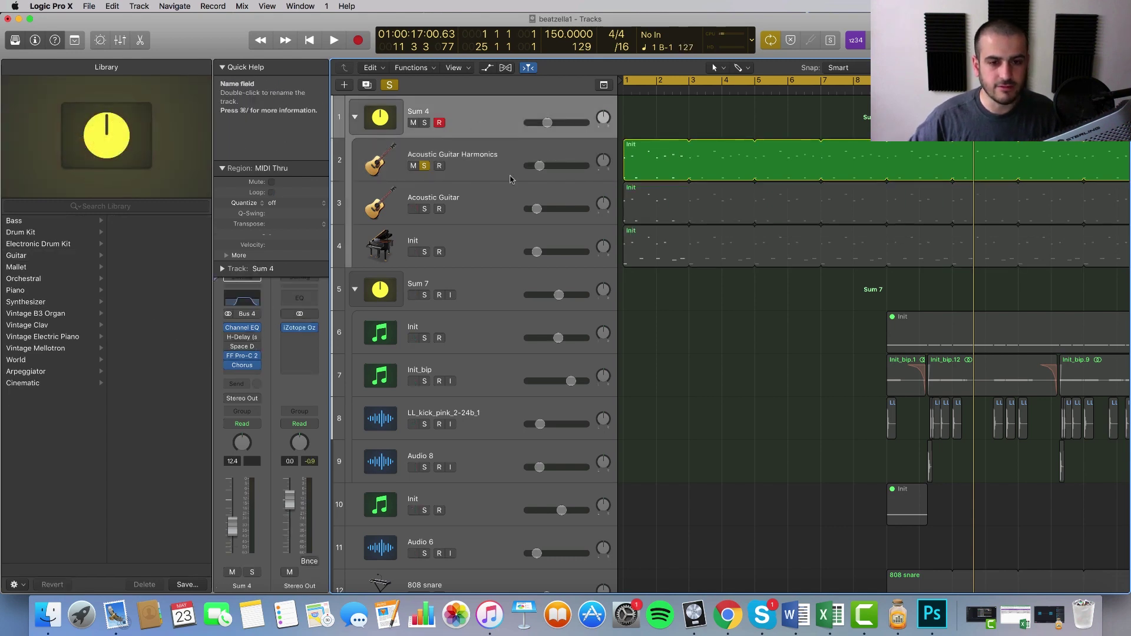
click(489, 167)
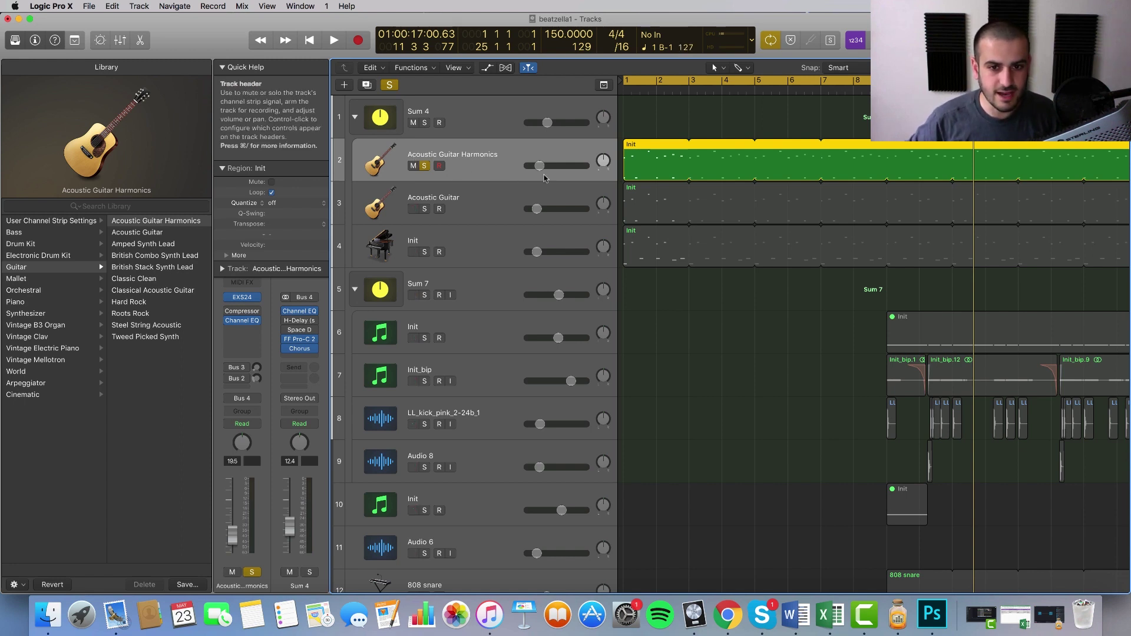
click(464, 113)
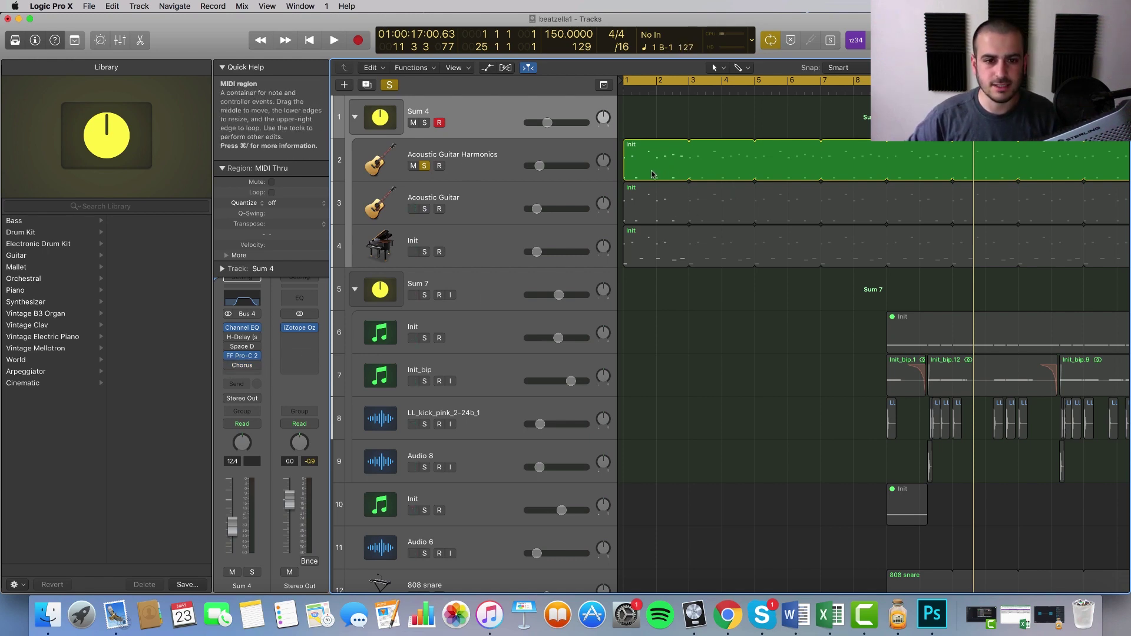
Listen to the soloed Acoustic Guitar Harmonics track and open its Init region in the Piano Roll.
key(space)
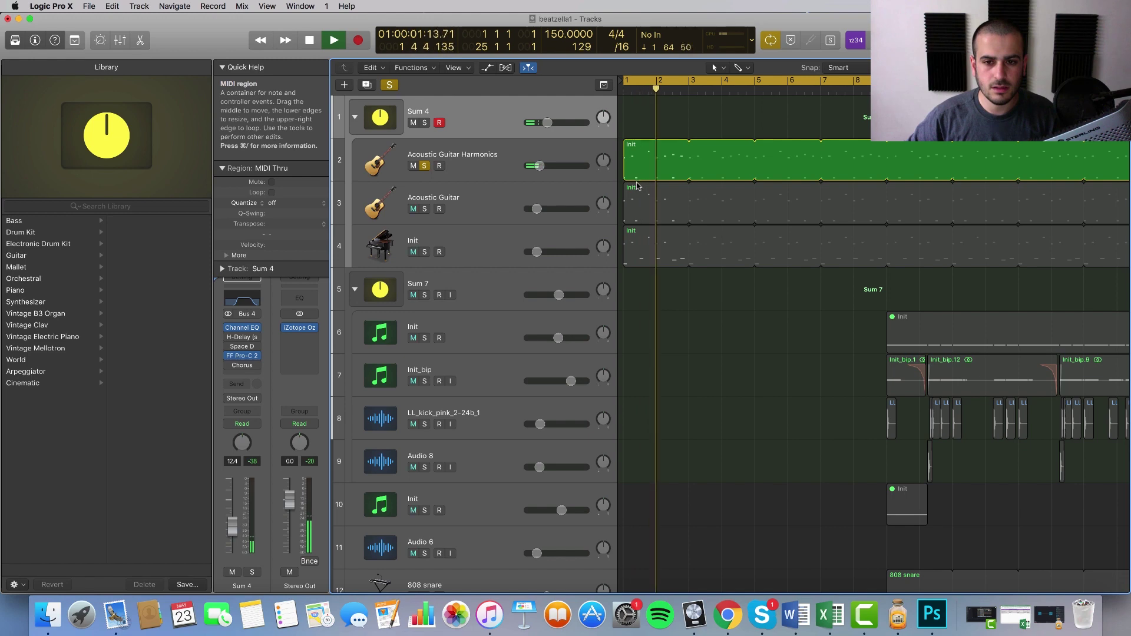
click(662, 164)
double_click(662, 164)
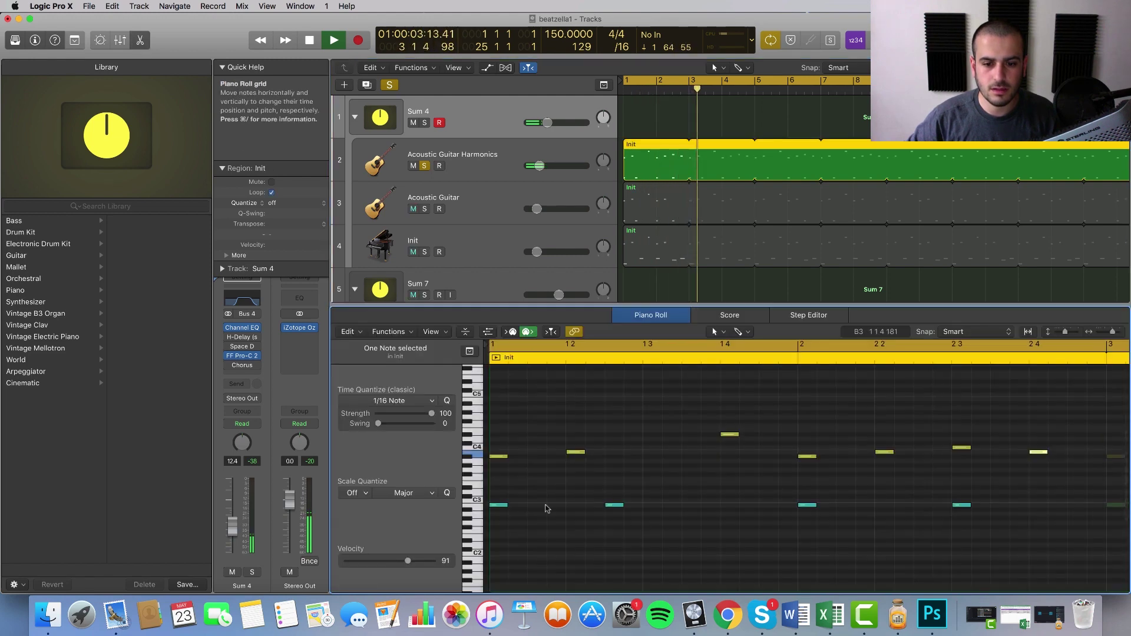
key(space)
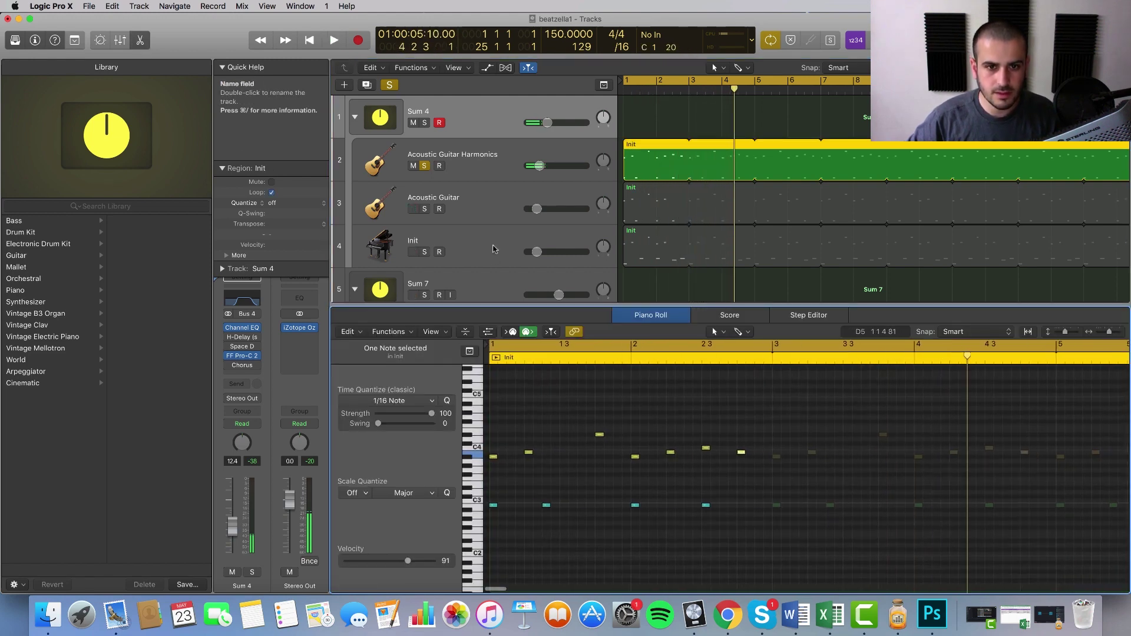
Turn the H-Delay and Space D effects on the Sum 4 stack back on while listening to the soloed guitar.
click(507, 172)
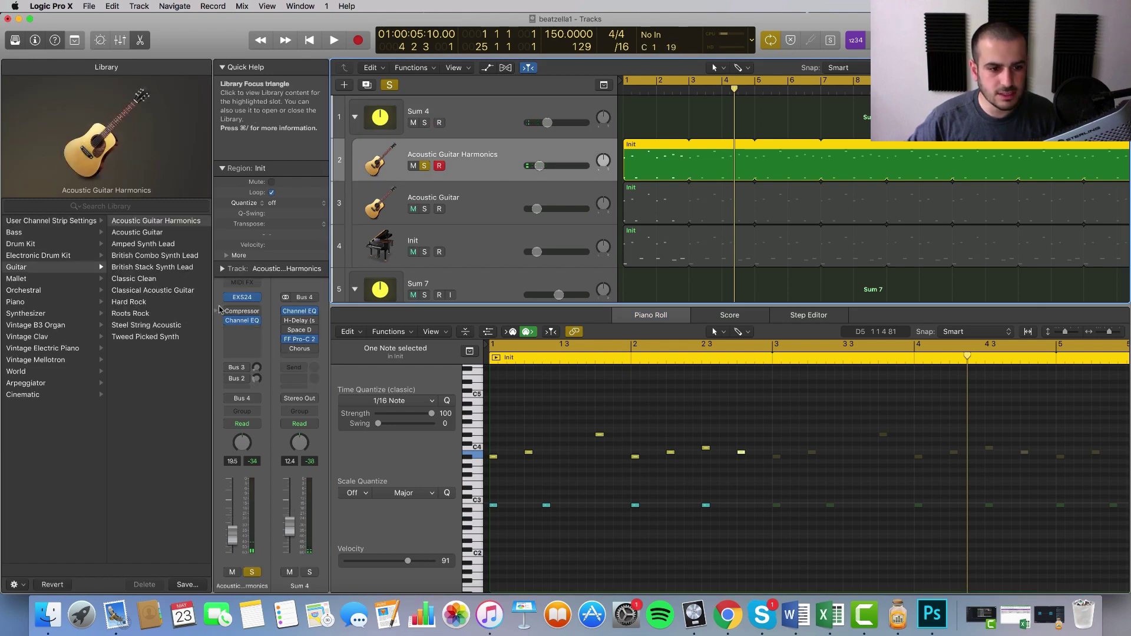
click(491, 122)
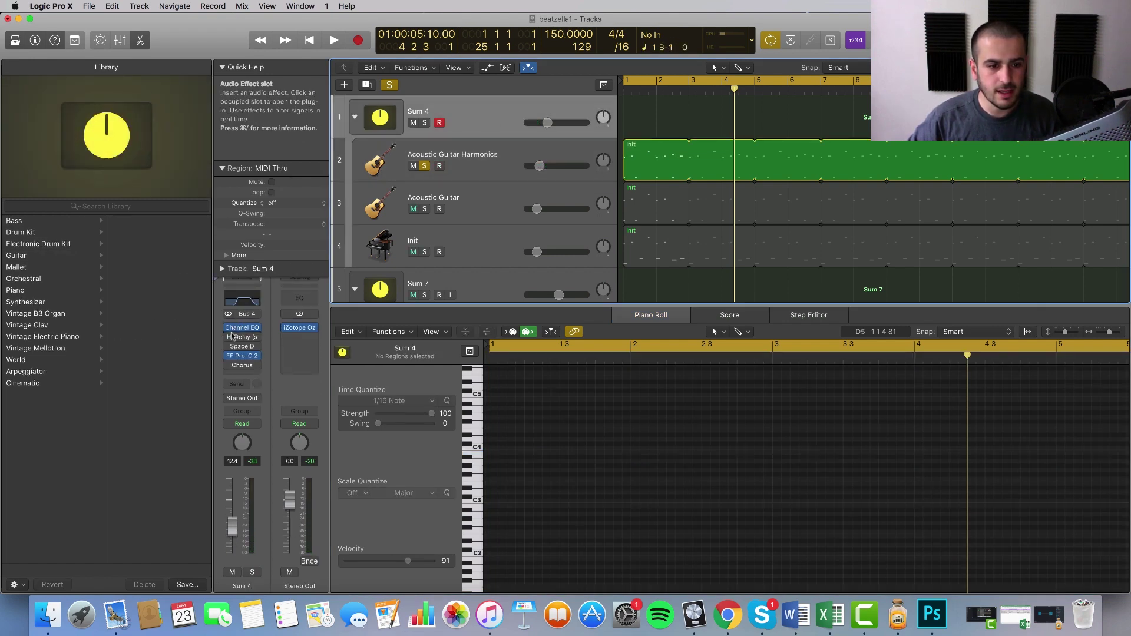
key(space)
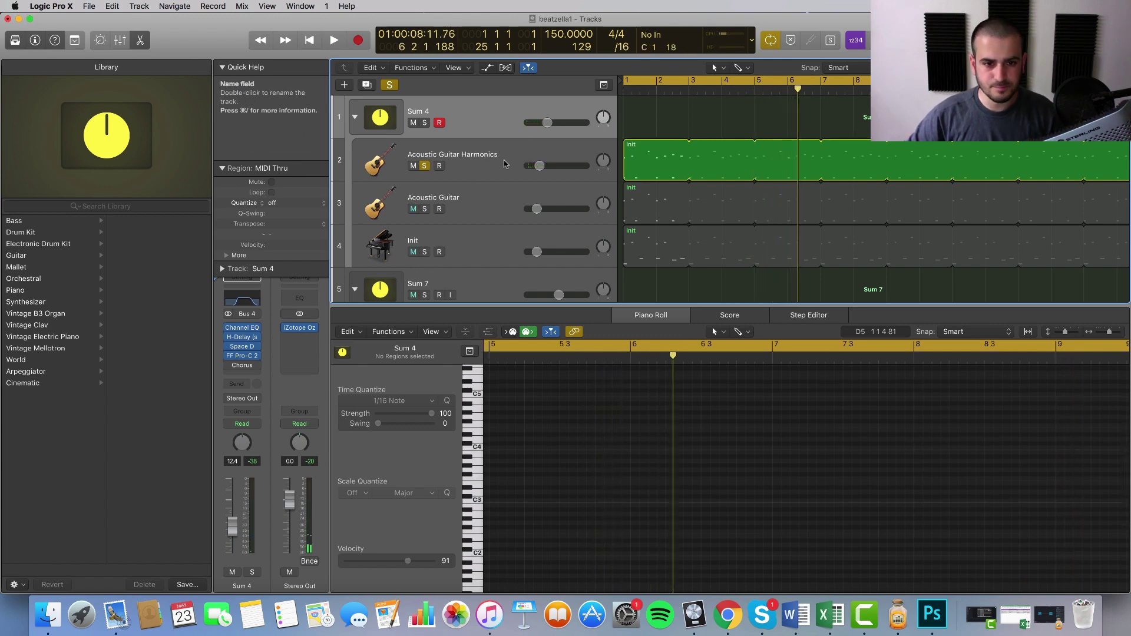
Examine the notes of the Acoustic Guitar Harmonics region in the Piano Roll from bar 1, with no note selected.
click(431, 168)
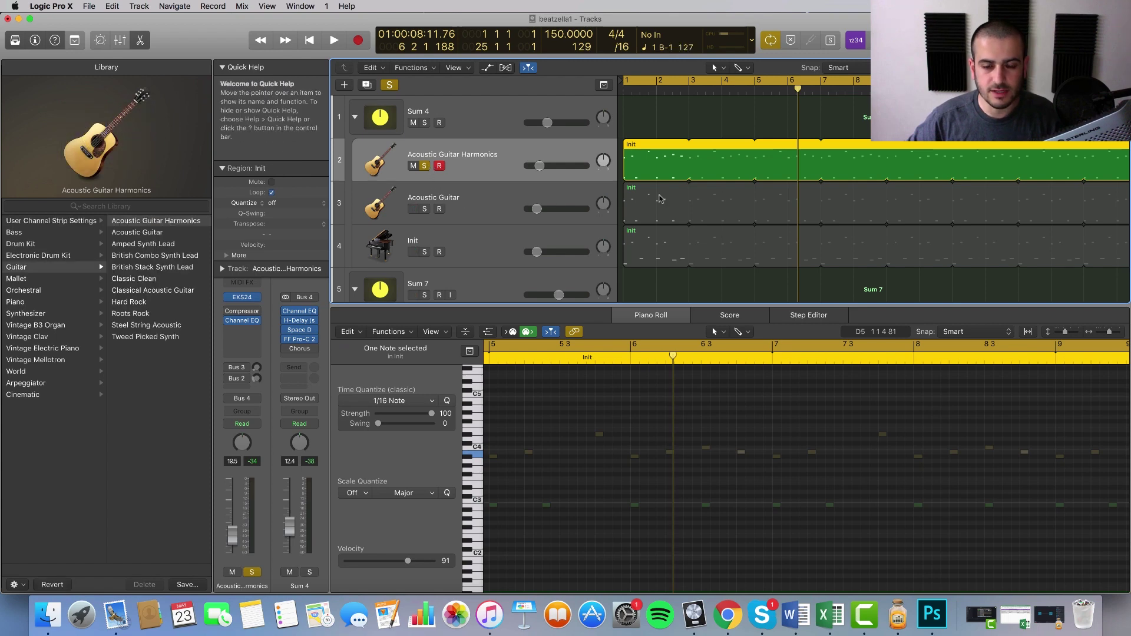
drag(660, 117, 670, 185)
drag(780, 171, 776, 171)
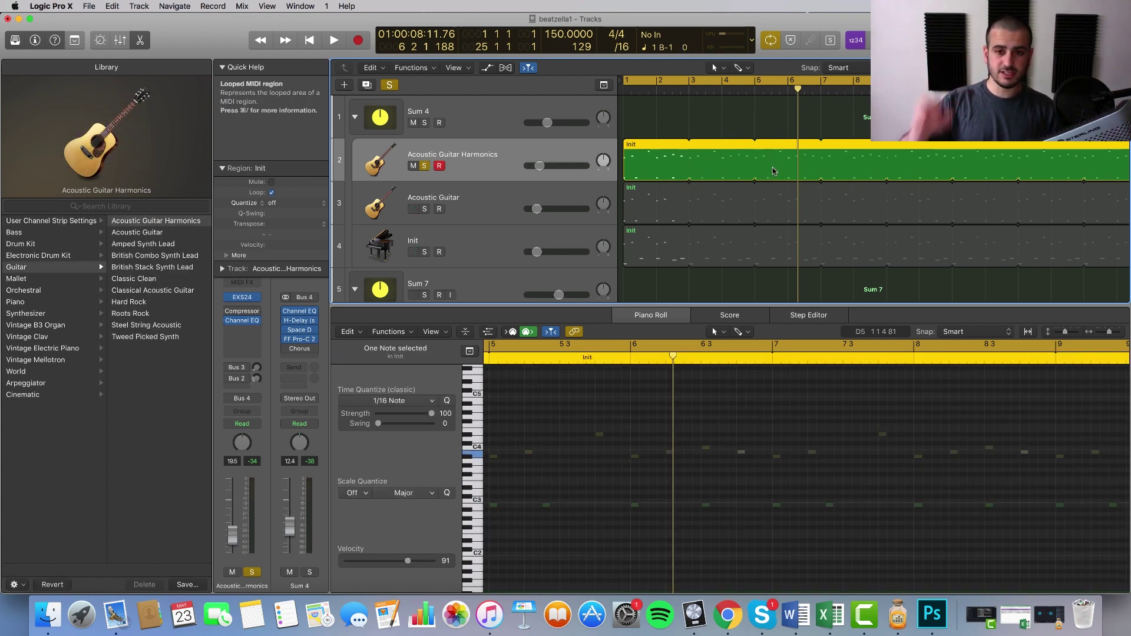
scroll(730, 548, left, 10)
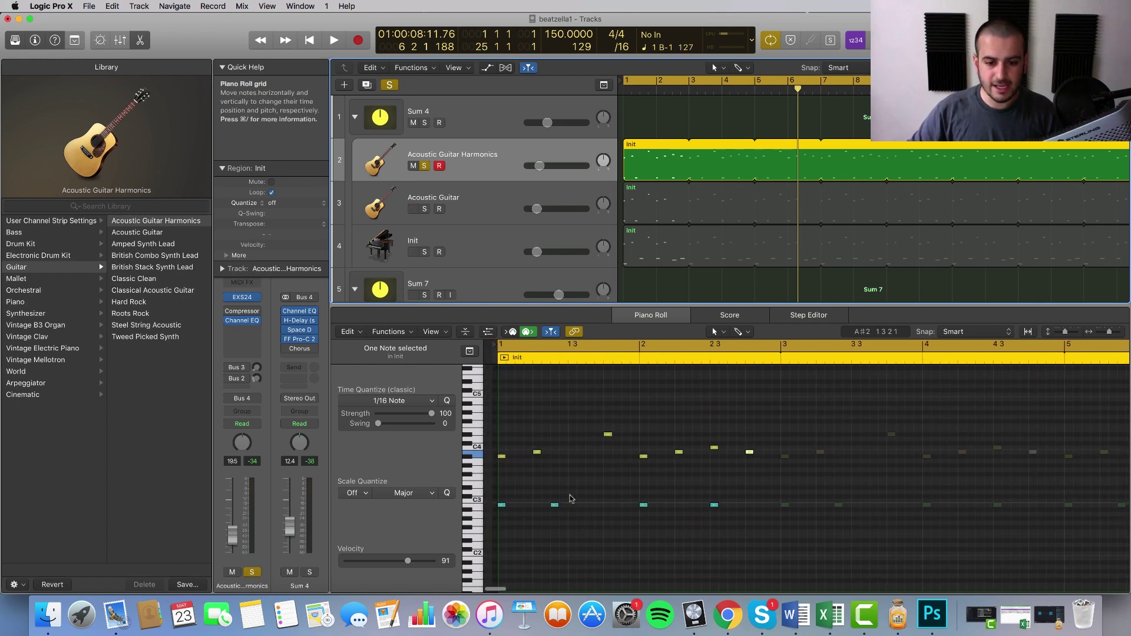
click(730, 548)
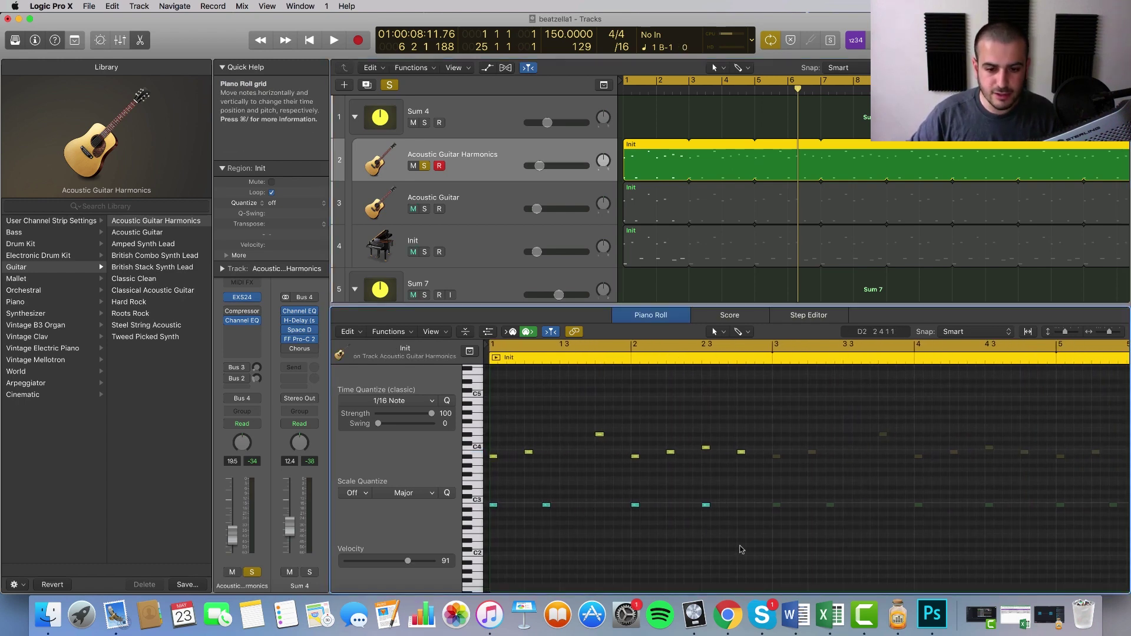
Solo the Acoustic Guitar track instead of Acoustic Guitar Harmonics and listen to it.
click(429, 200)
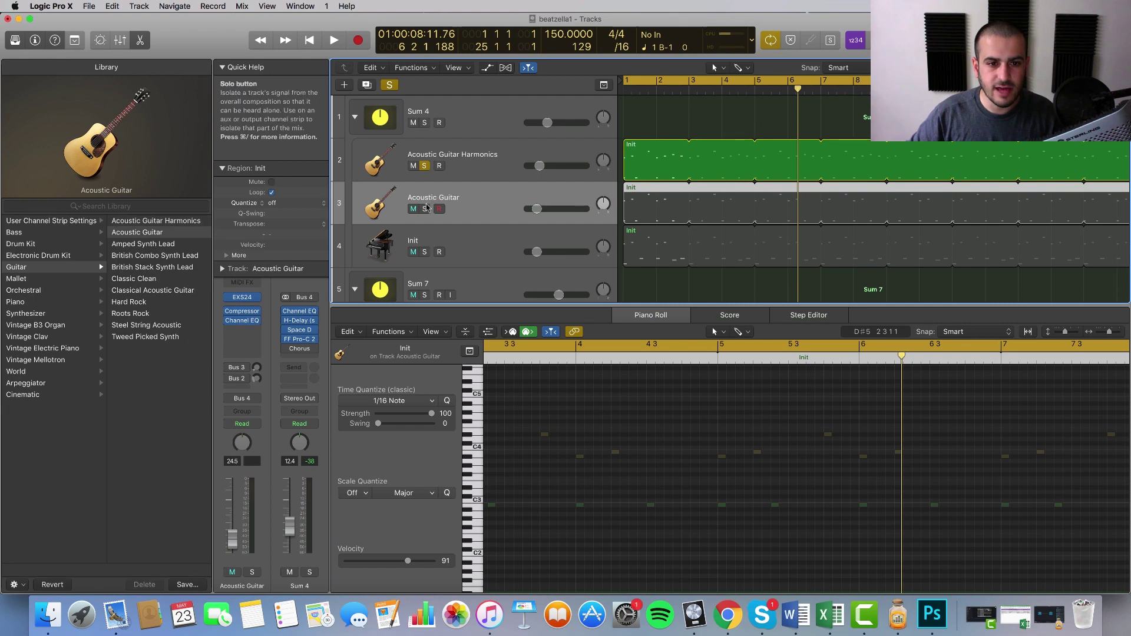
click(424, 208)
click(424, 166)
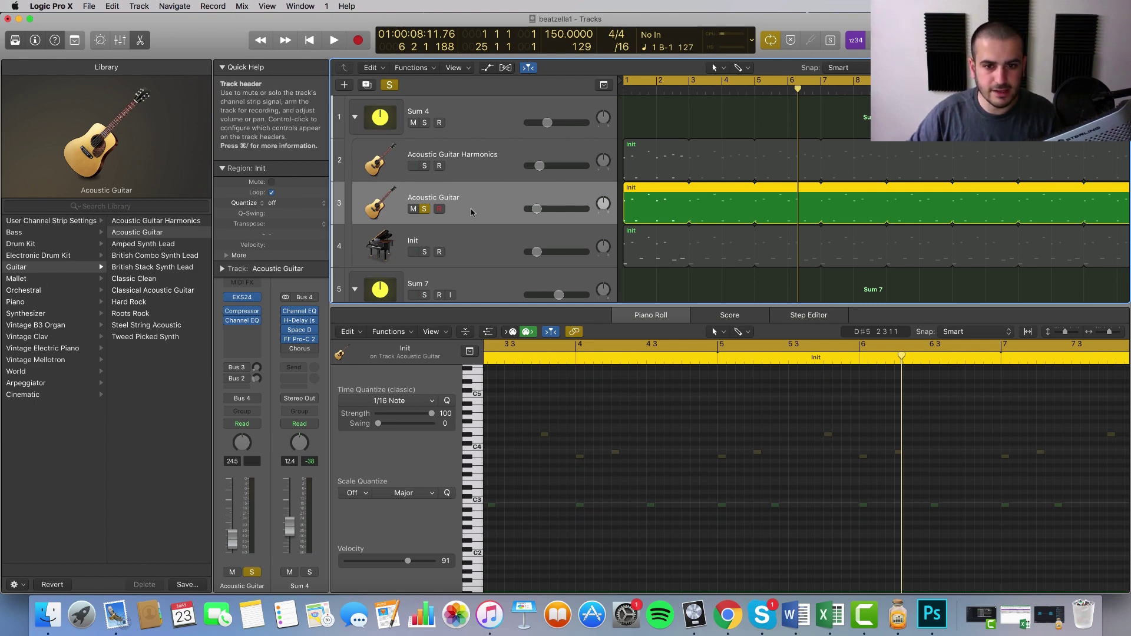
key(space)
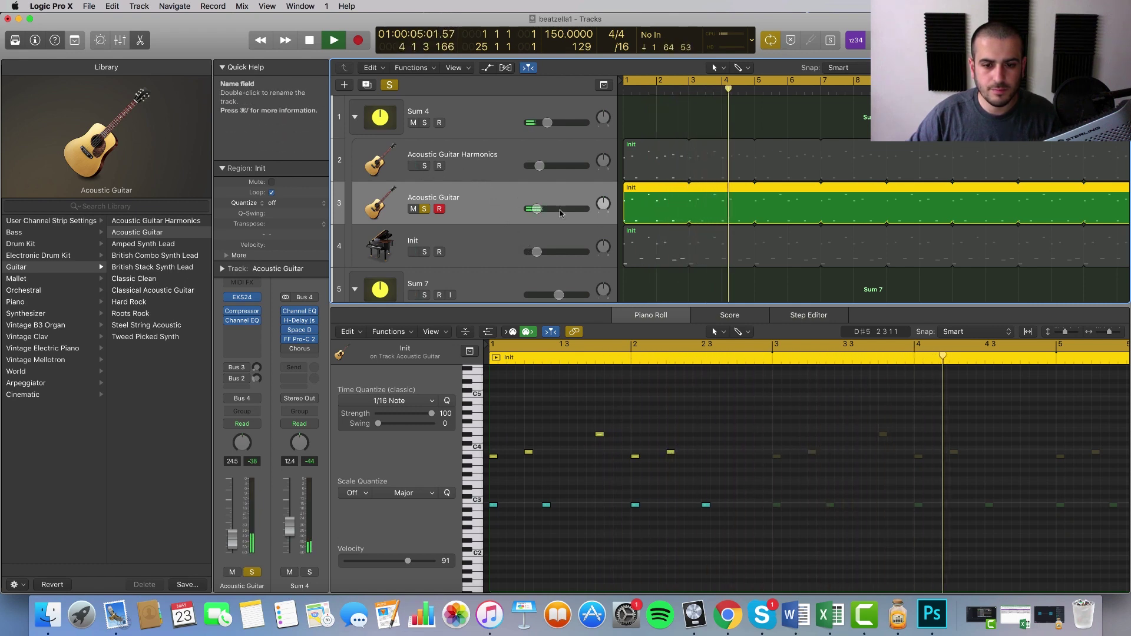
key(space)
Compare the notes of the Acoustic Guitar Harmonics and Acoustic Guitar regions in the Piano Roll.
click(673, 164)
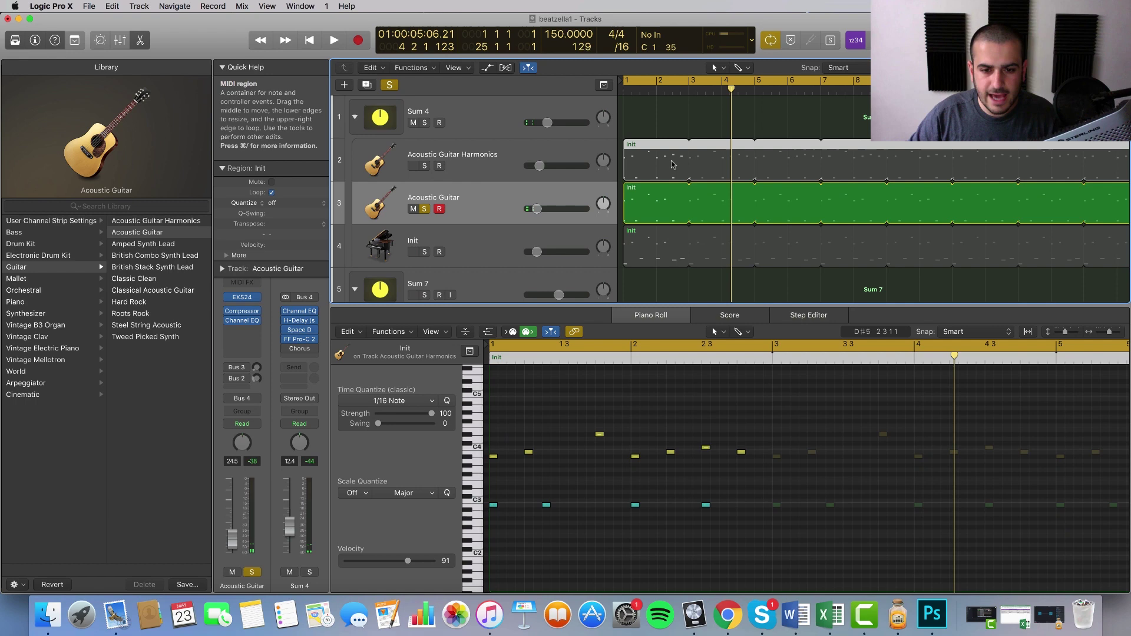
click(662, 194)
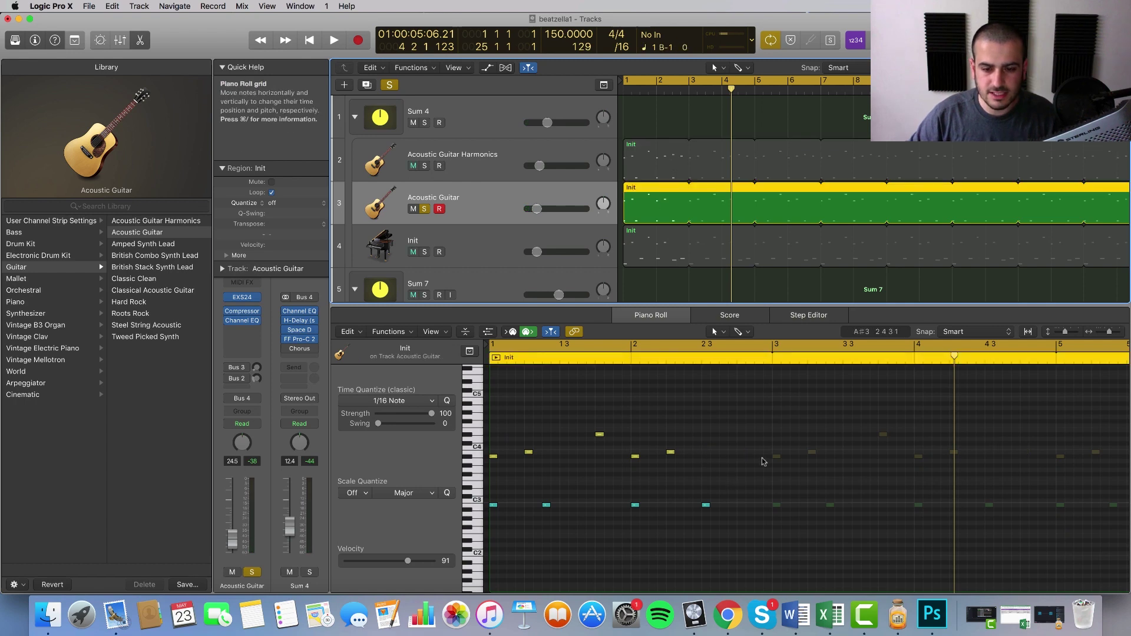
click(673, 159)
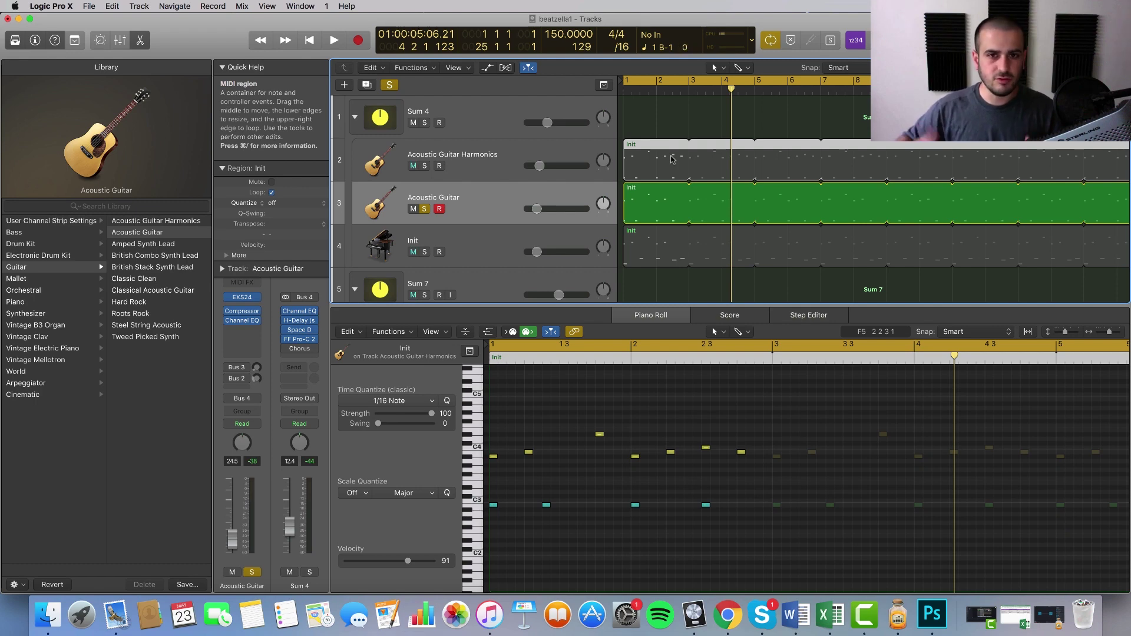
Solo the Acoustic Guitar Harmonics track together with the Acoustic Guitar track.
click(465, 203)
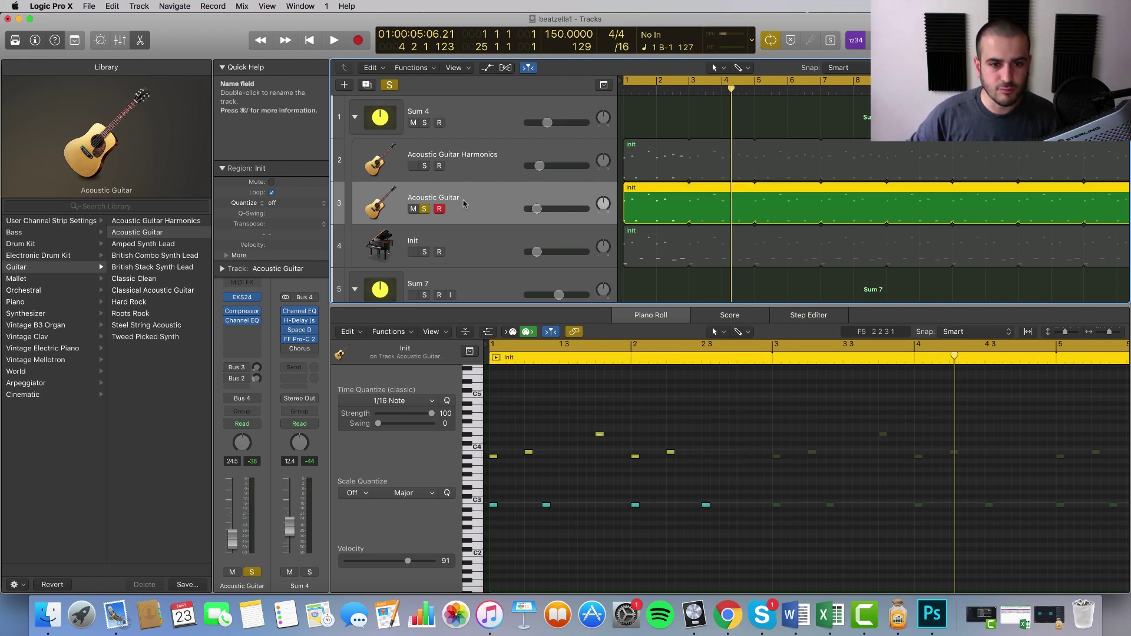
click(480, 165)
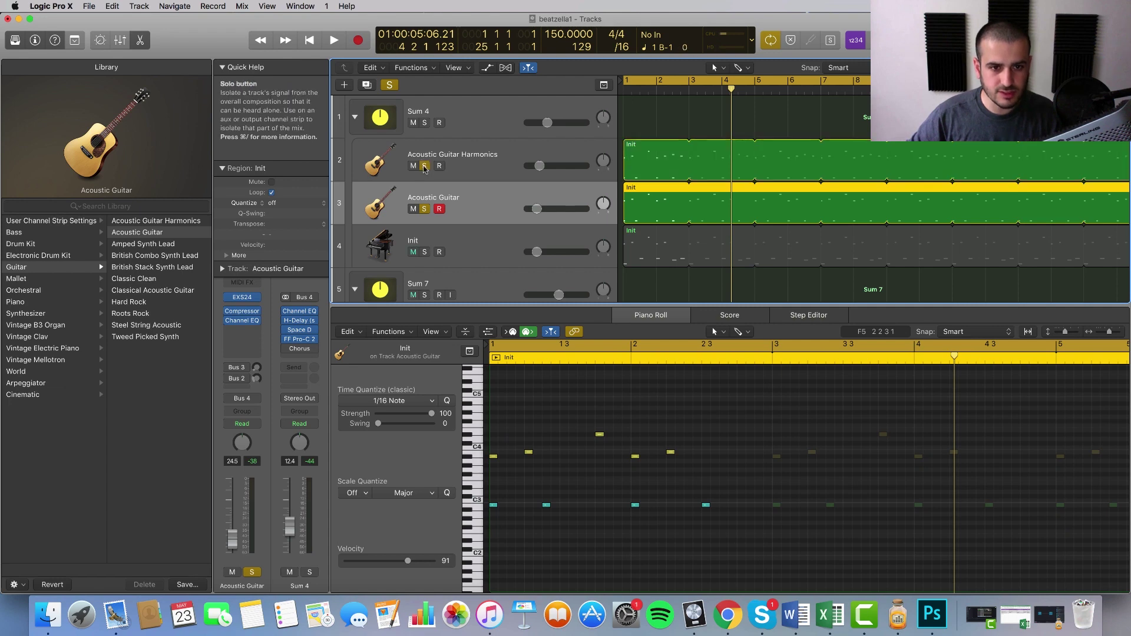
Listen to the Acoustic Guitar Harmonics and Acoustic Guitar tracks soloed together.
key(space)
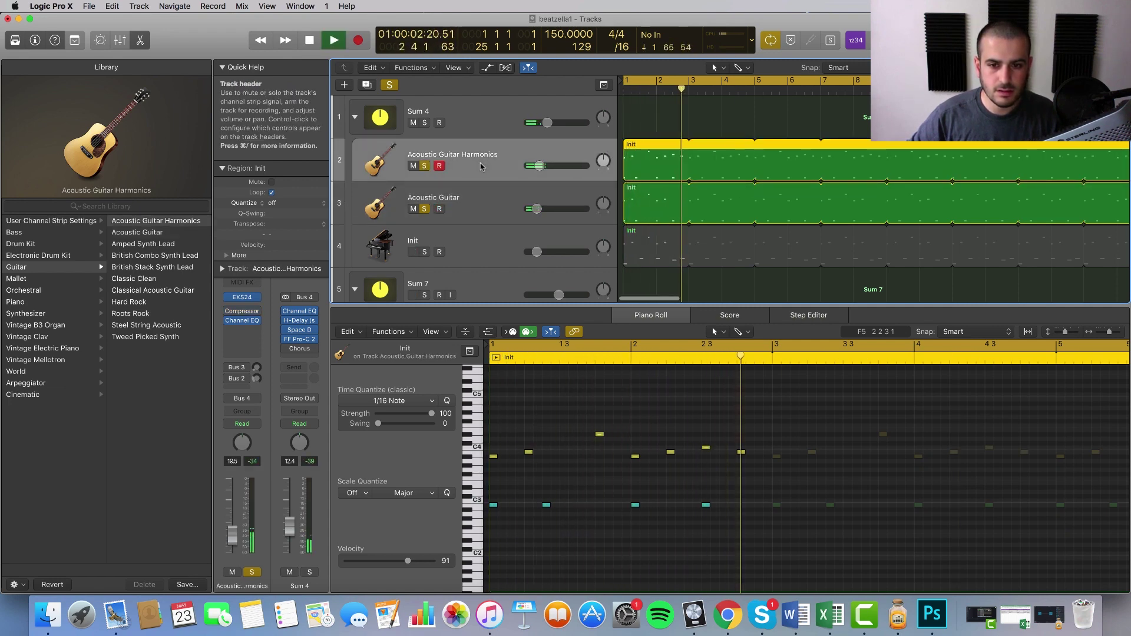
key(space)
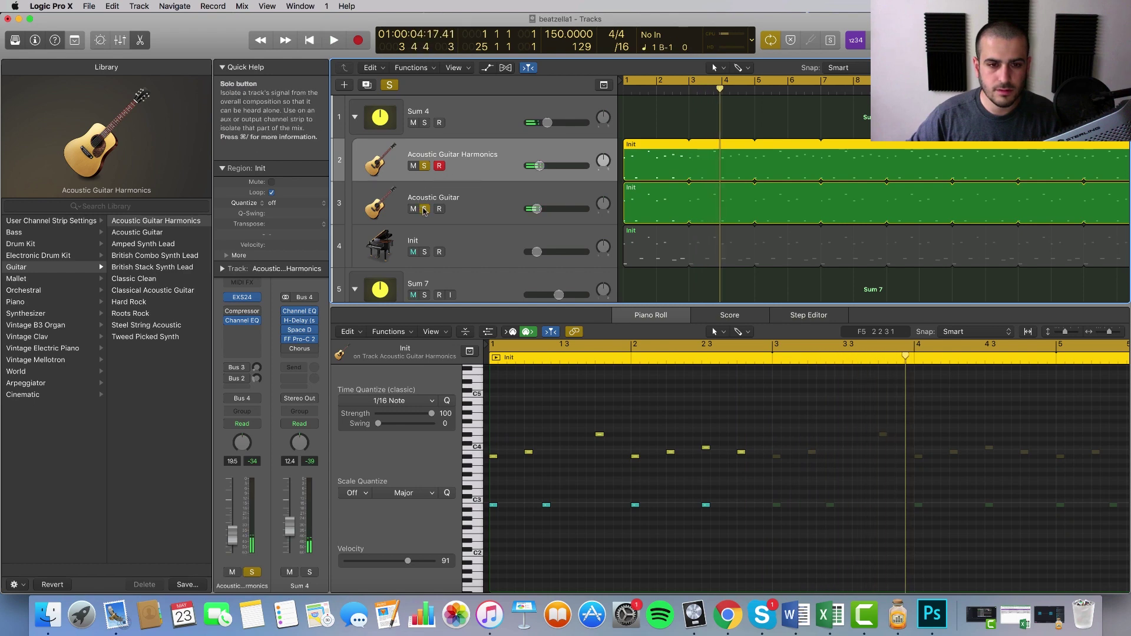
click(424, 209)
click(424, 209)
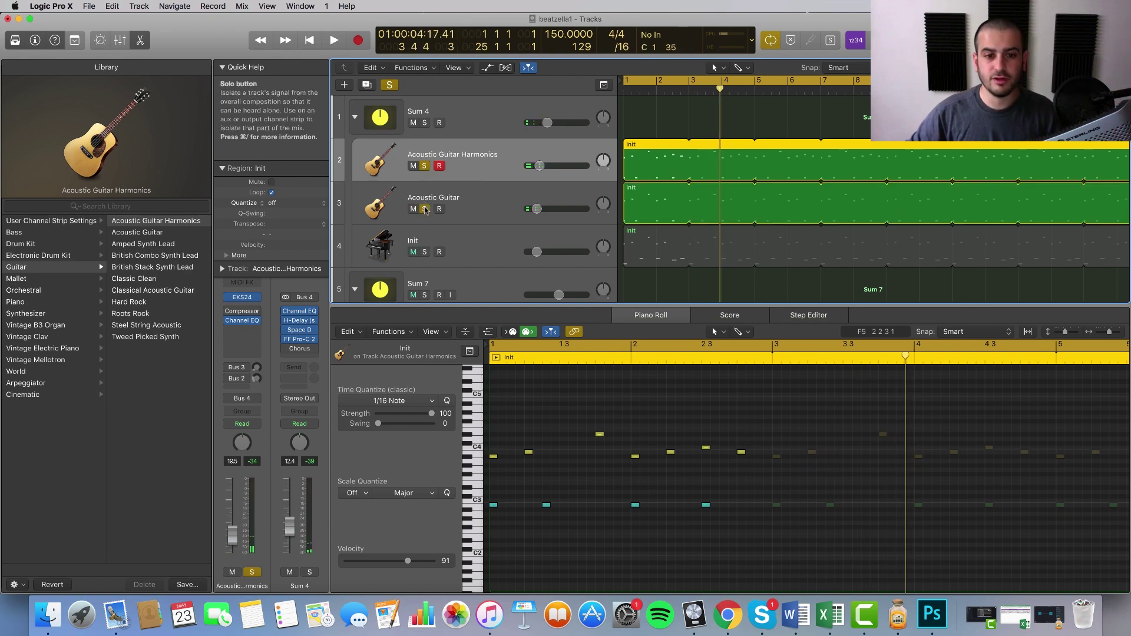
Solo only the Init piano track of Sum 4 instead of the two guitar tracks and select its region.
click(424, 253)
click(429, 218)
click(424, 209)
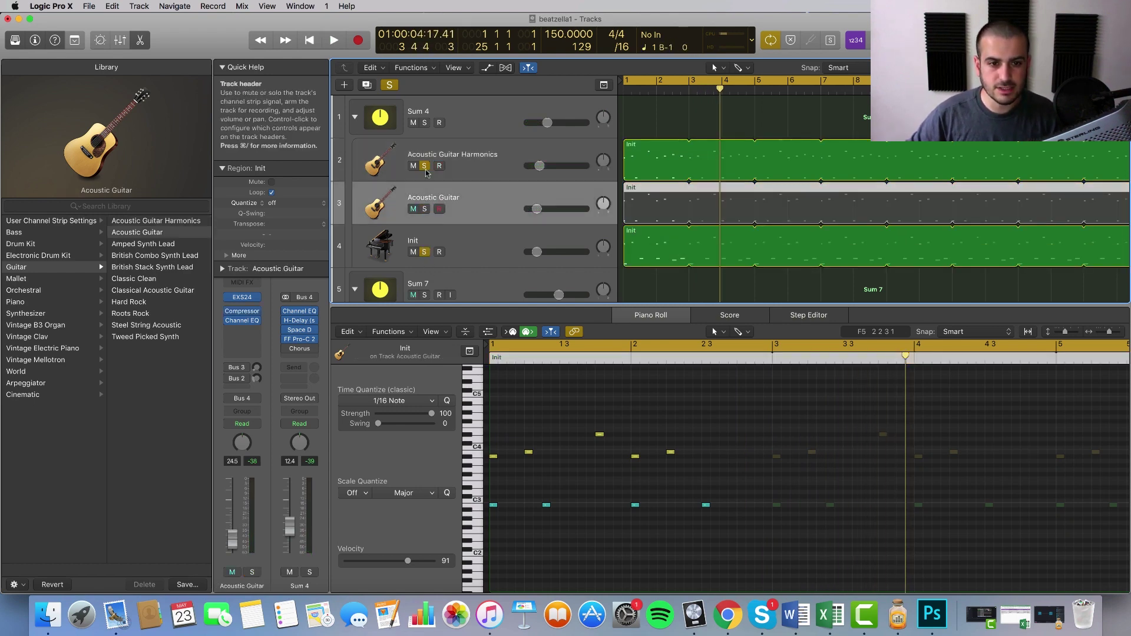
click(425, 165)
click(623, 260)
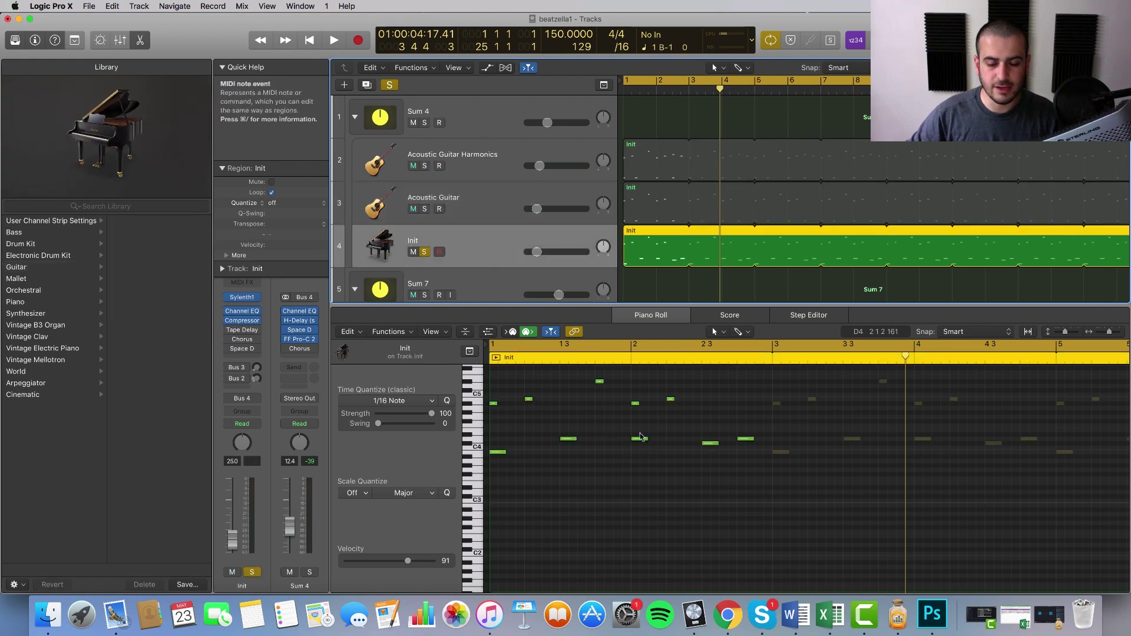
Examine the notes of the Init piano region in the Piano Roll, audition its highest note, and play the part.
scroll(622, 413, up, 2)
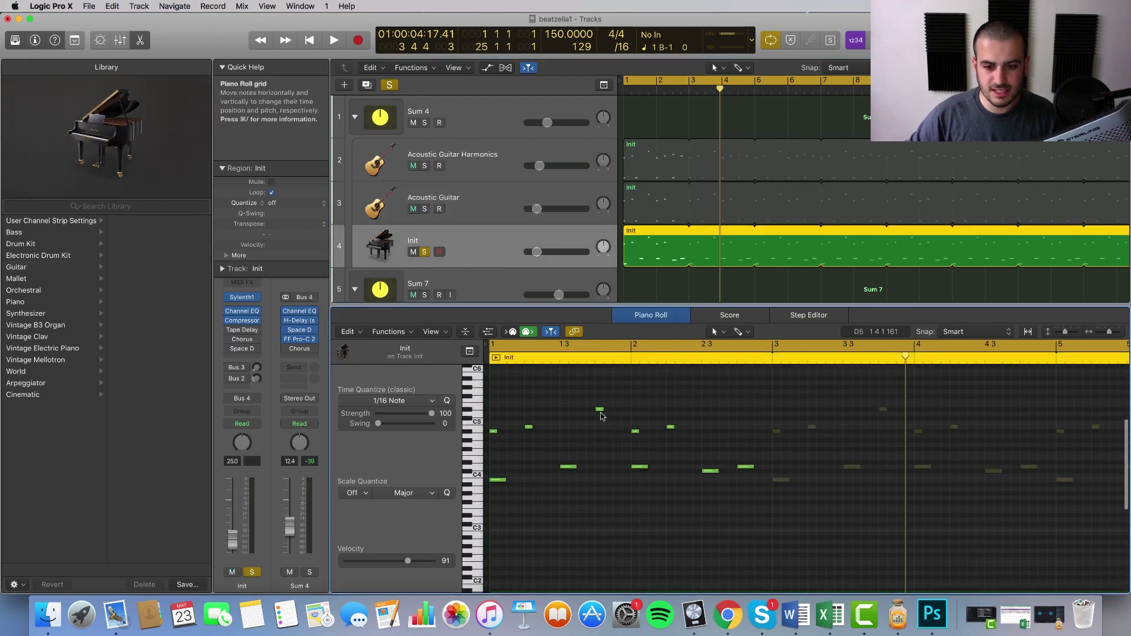
click(600, 410)
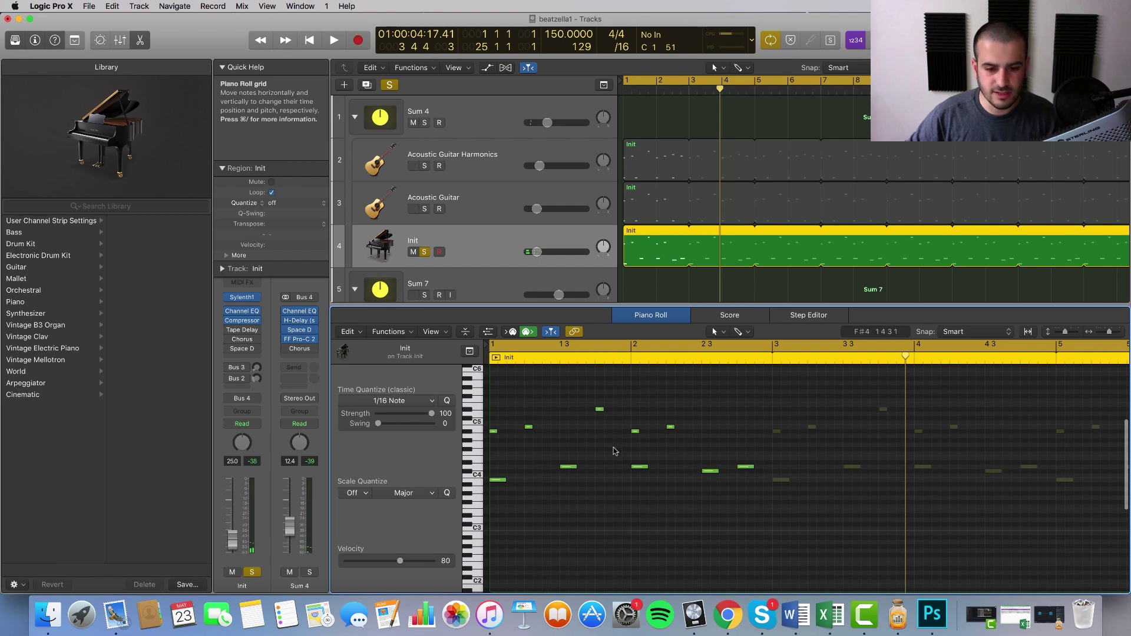
key(space)
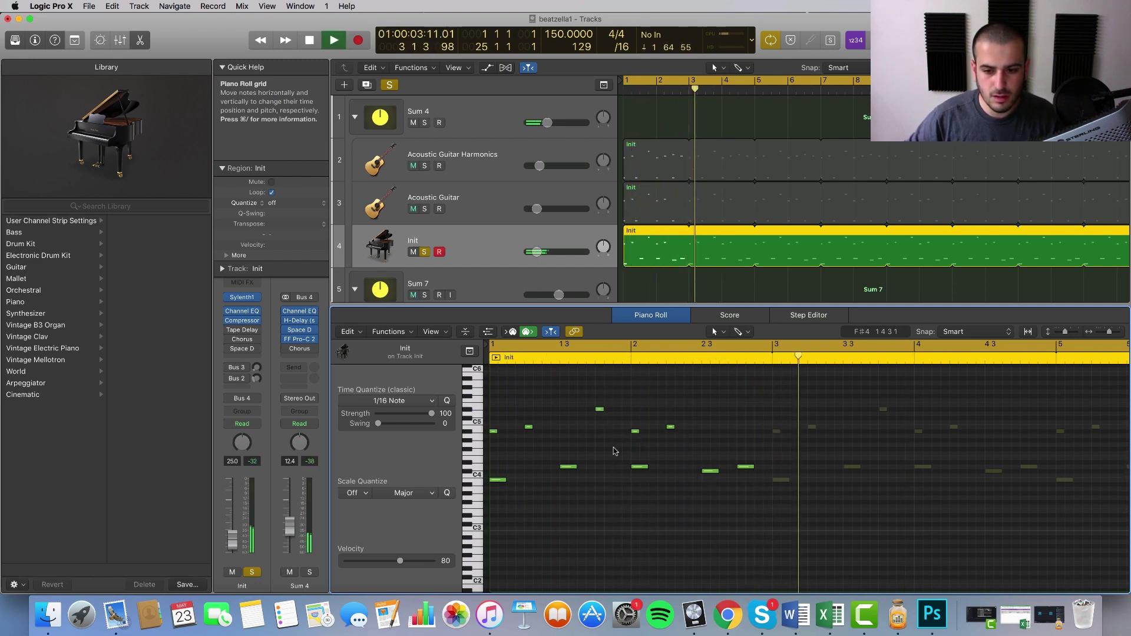
Solo both guitar tracks alongside the Init piano, listen to all three, and select the Sum 4 track.
click(425, 209)
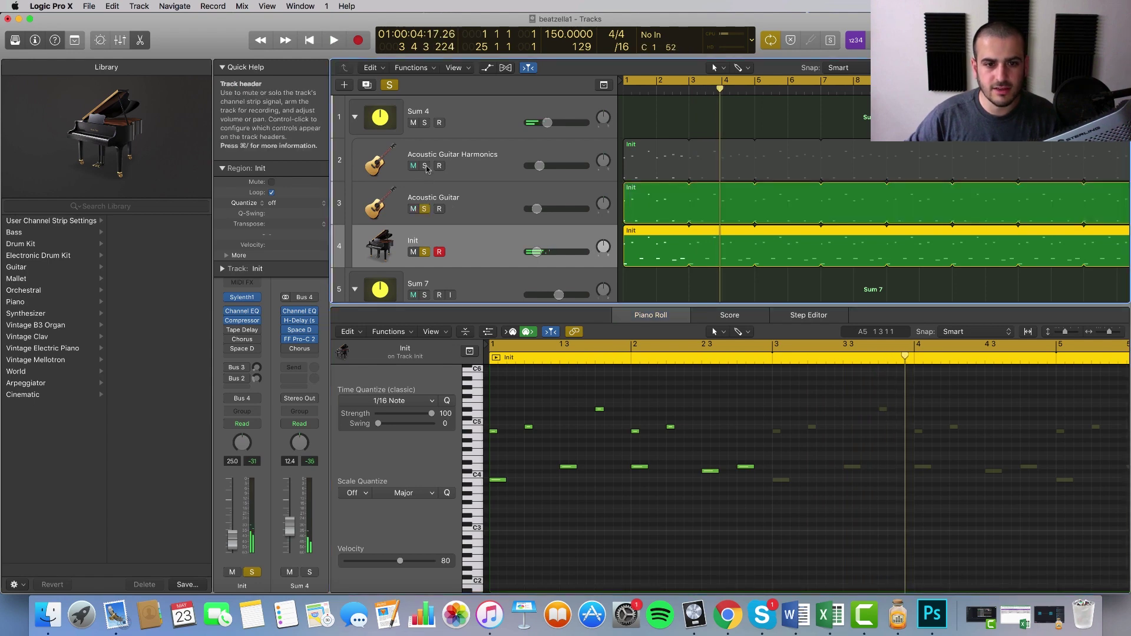
click(424, 165)
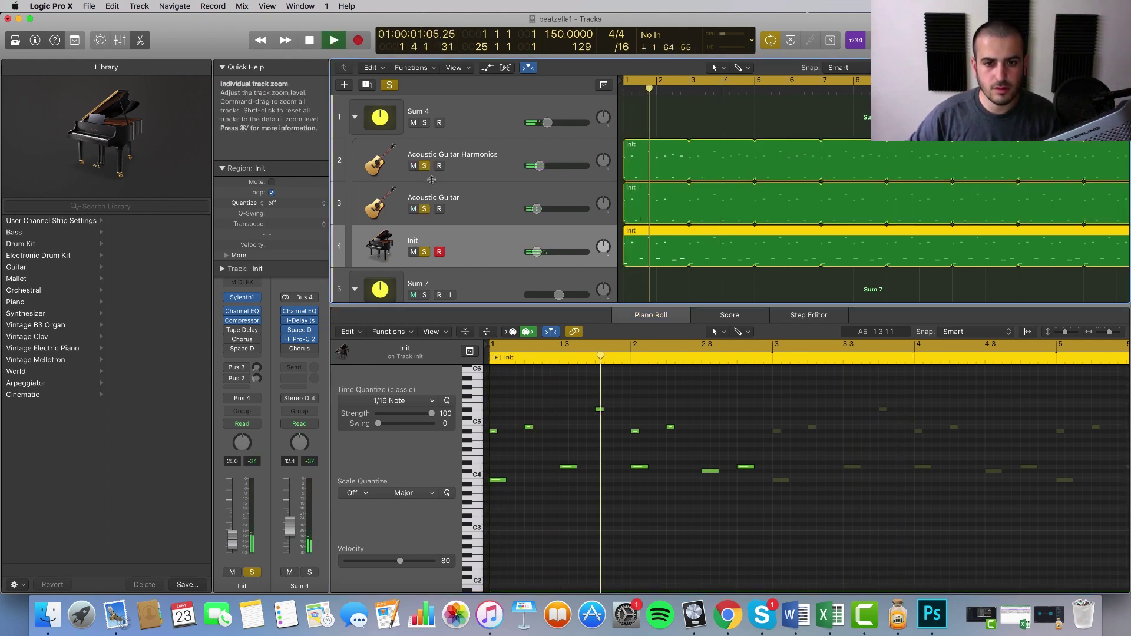
click(478, 130)
key(space)
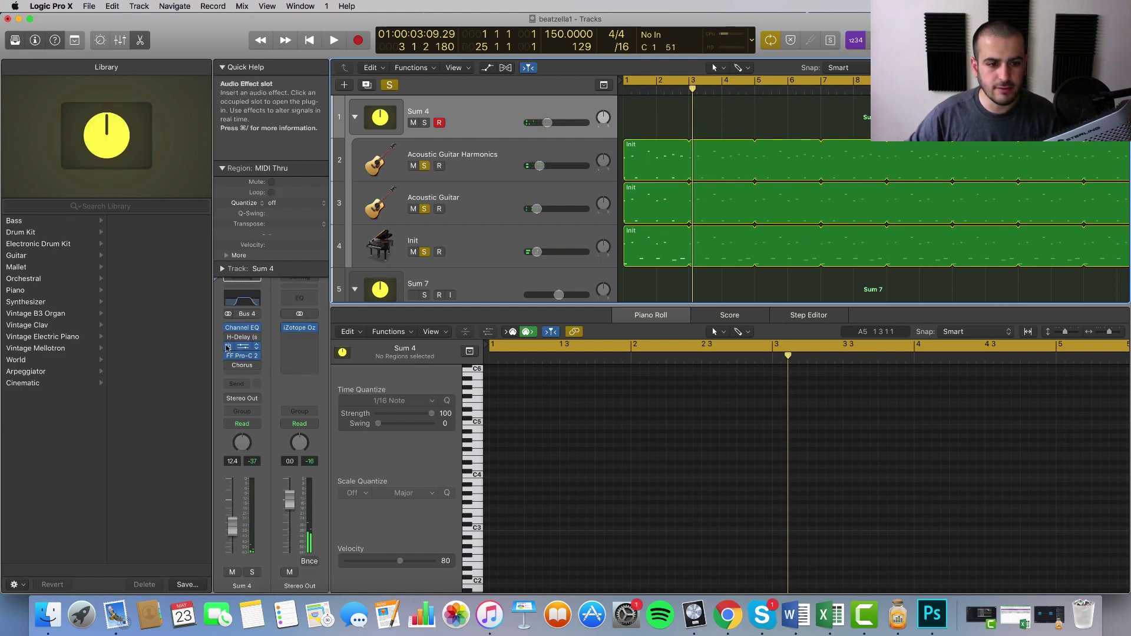
Listen to the Sum 4 melody tracks with and without the group's H-Delay effect.
key(space)
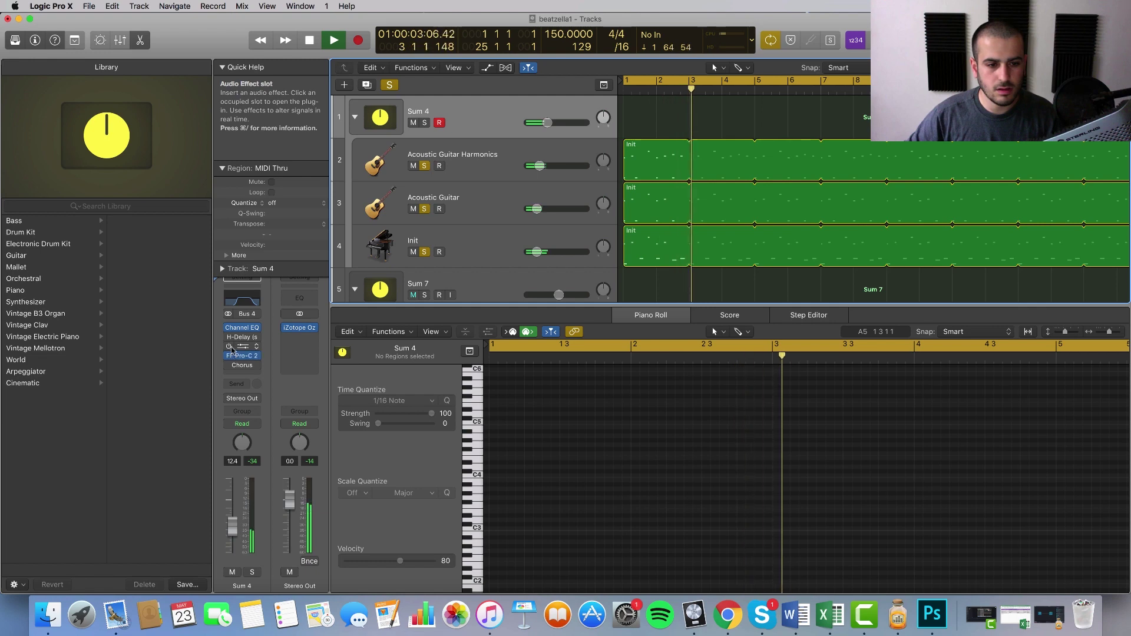
key(space)
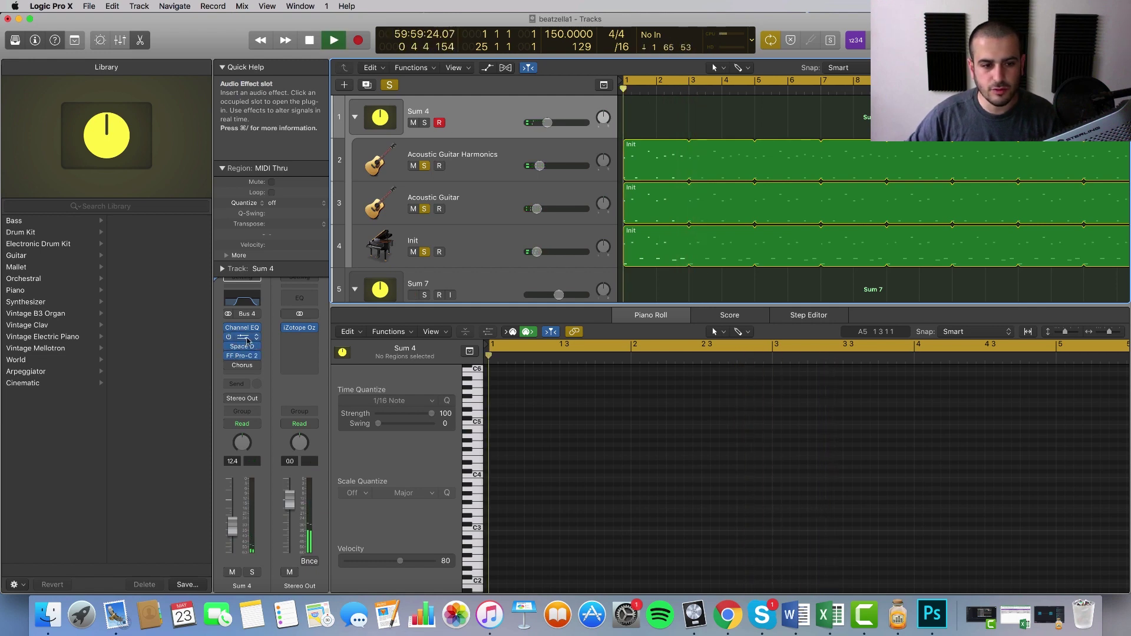
key(space)
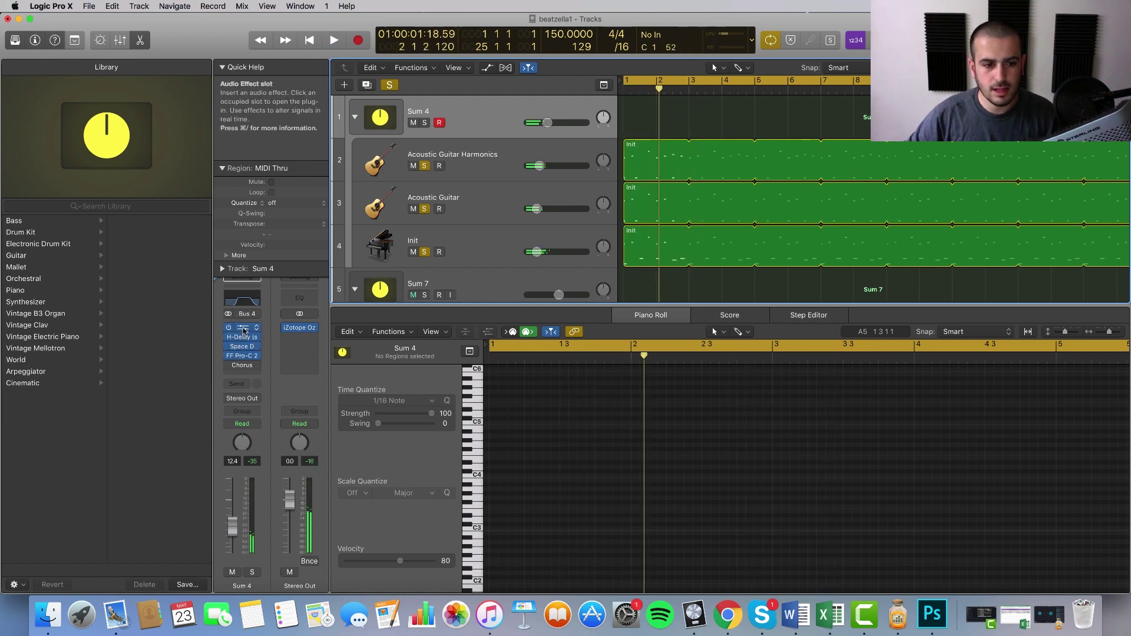
Set the high-cut filter in Sum 4's Channel EQ to 5600 Hz and 36 dB/Oct, listen to it, and close the EQ.
click(241, 299)
drag(407, 203, 434, 203)
key(space)
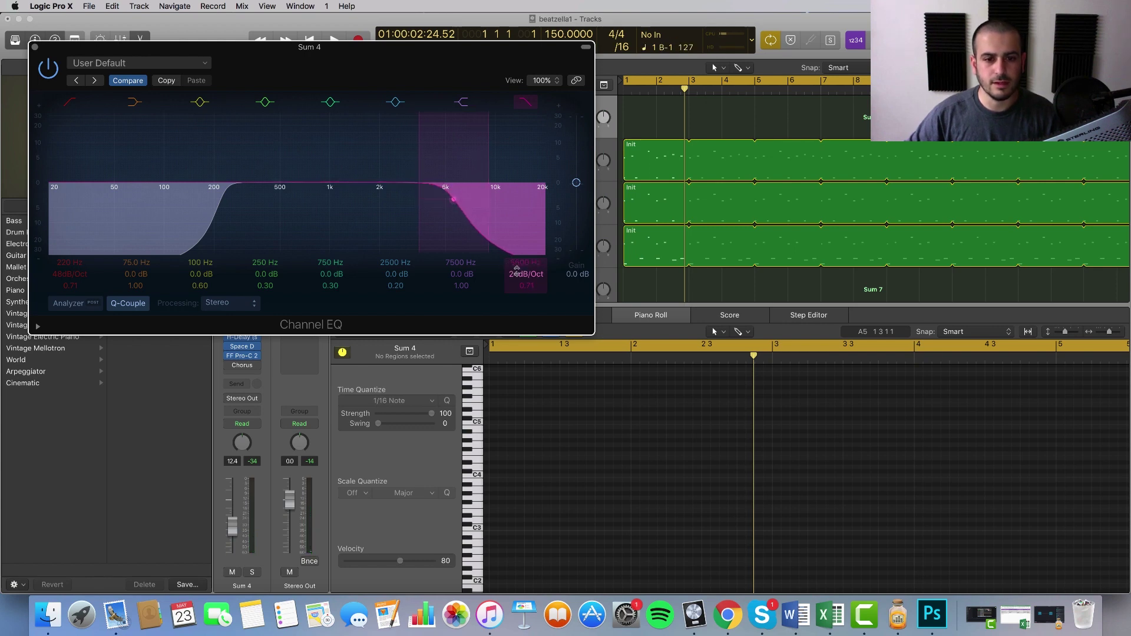
key(space)
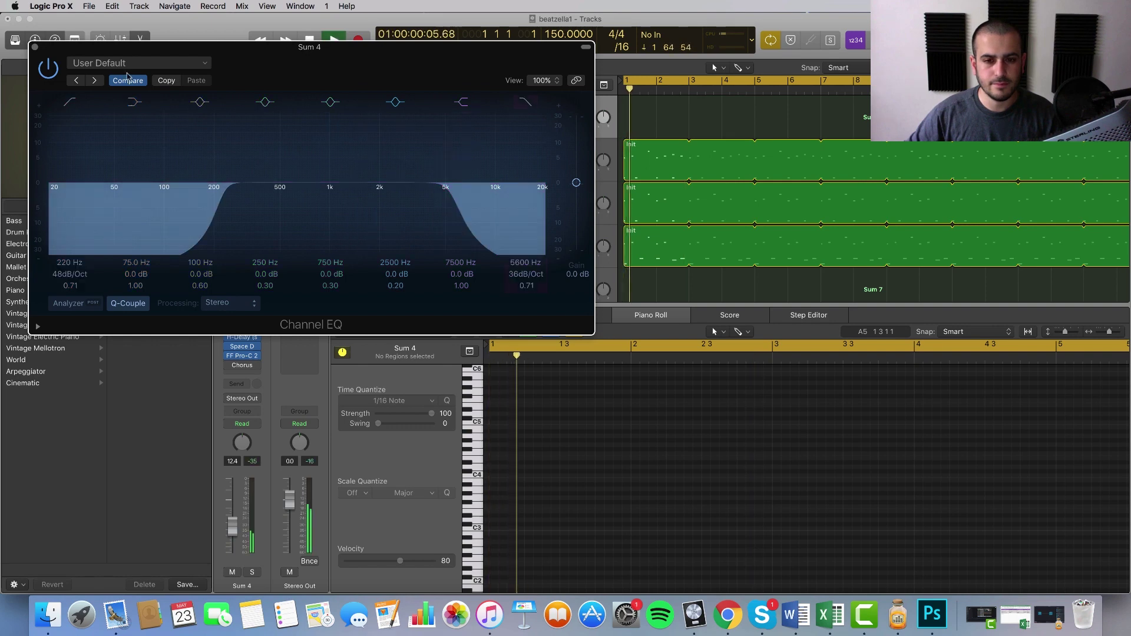
key(super+w)
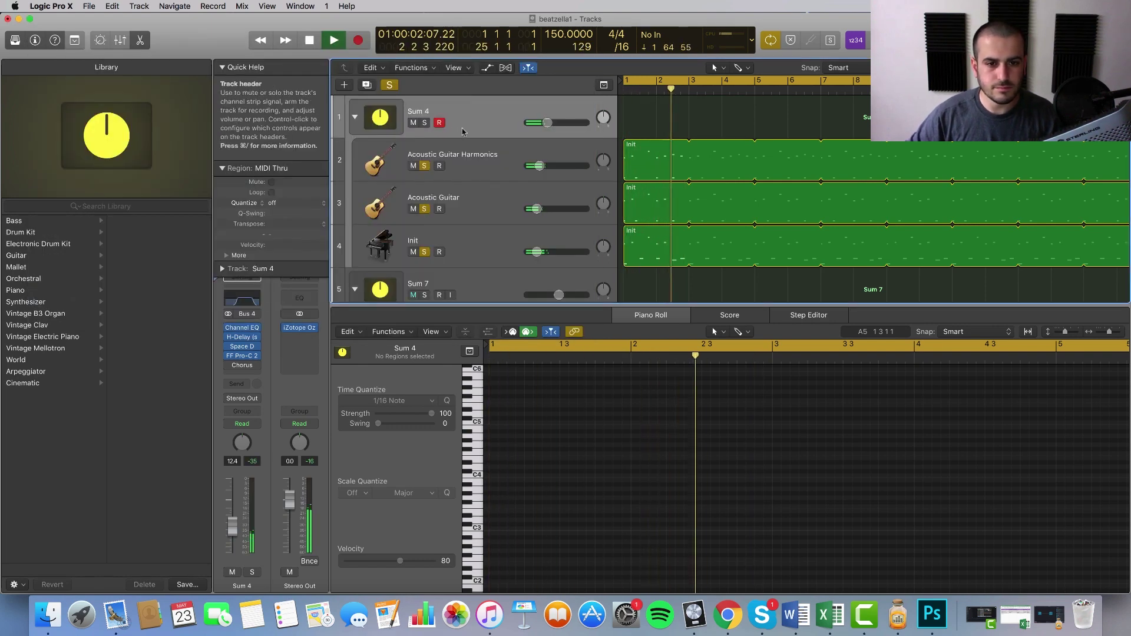
Turn off solo on the Acoustic Guitar Harmonics, Acoustic Guitar and Init piano tracks.
click(424, 166)
click(424, 209)
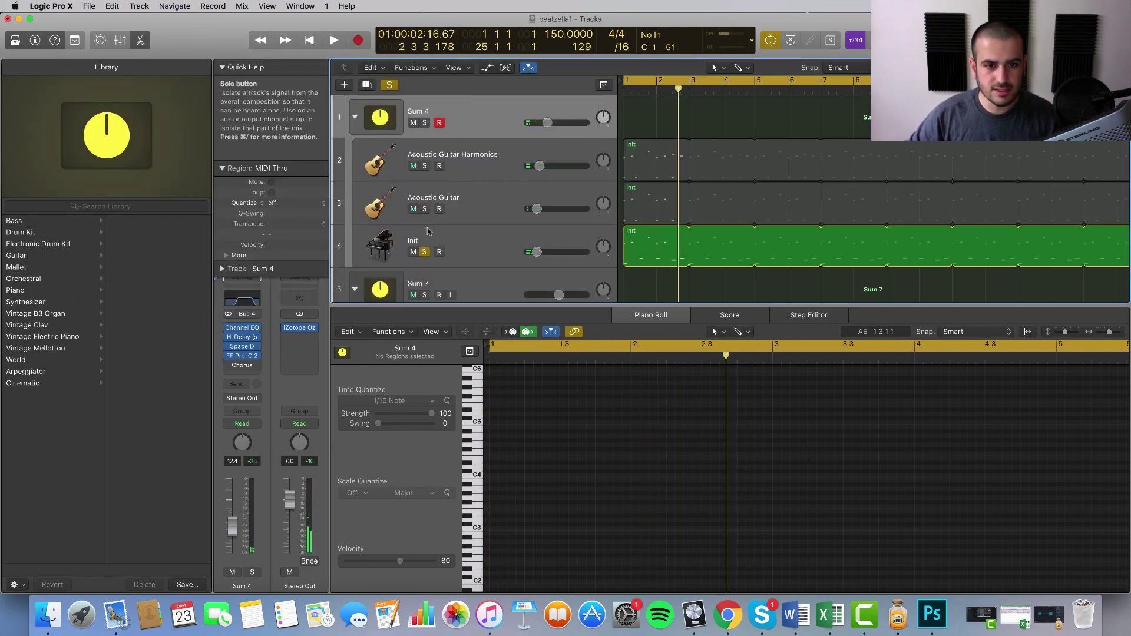
click(425, 252)
Hide the Piano Roll to give the arrangement full height and look over the tracks below Sum 4.
scroll(664, 258, down, 3)
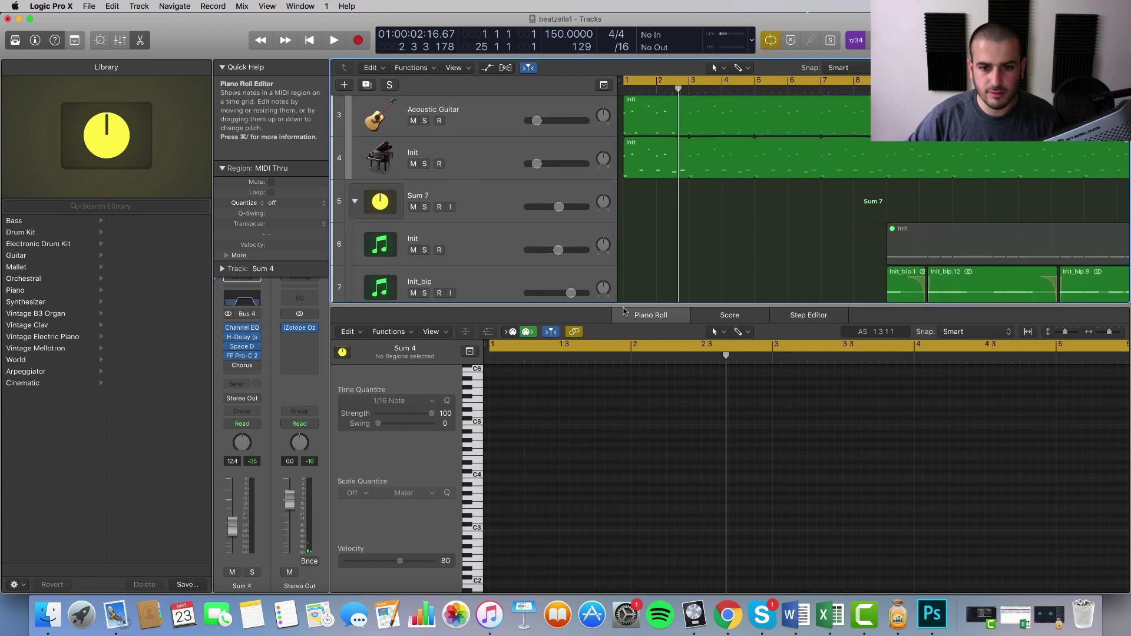
drag(624, 306, 691, 533)
scroll(692, 534, down, 3)
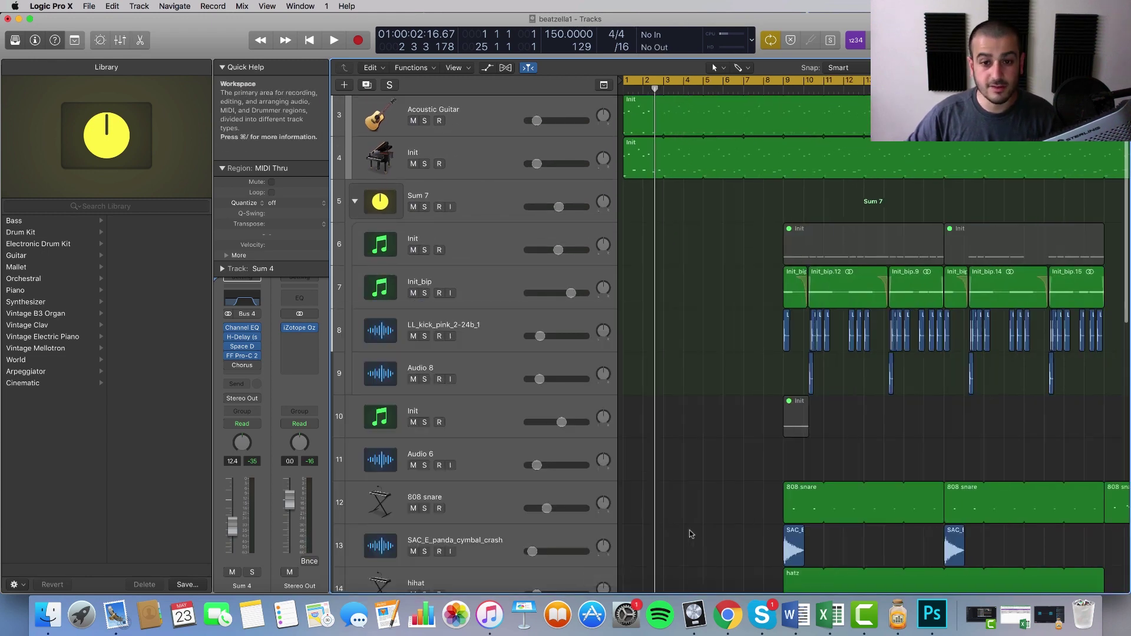
scroll(691, 534, up, 2)
Highlight the three Sum 4 melody regions together, go through their tracks one by one, and clear the region selection.
drag(624, 293, 647, 177)
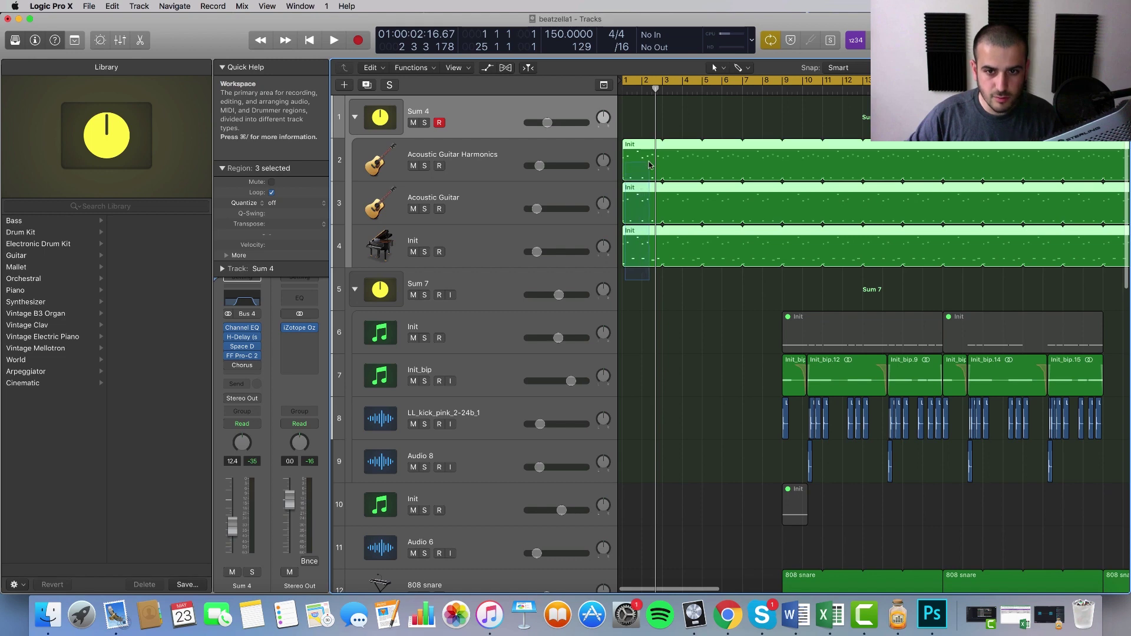
click(487, 254)
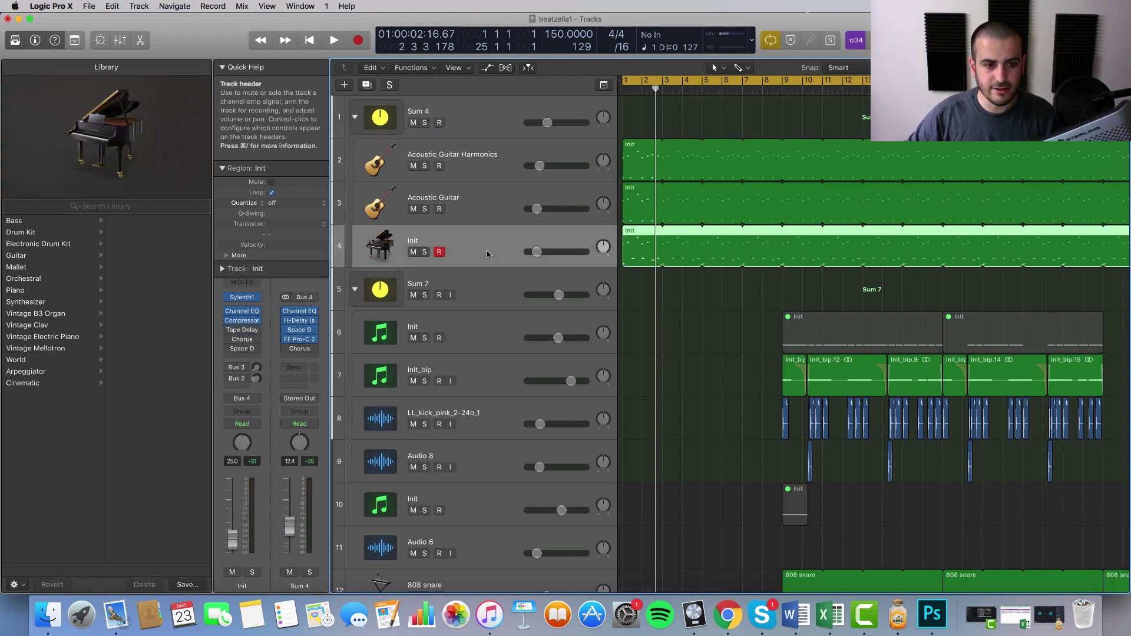
click(480, 204)
click(494, 156)
click(665, 314)
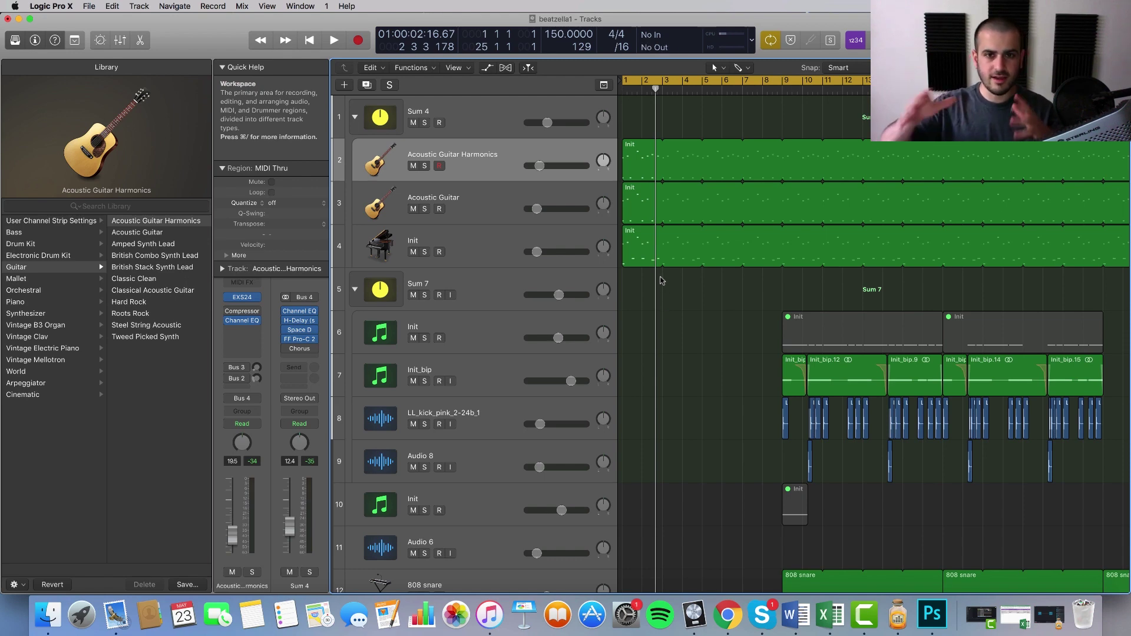
Review the three Sum 4 melody regions, view the Acoustic Guitar region's notes in the Piano Roll, and hide the editor again.
click(643, 251)
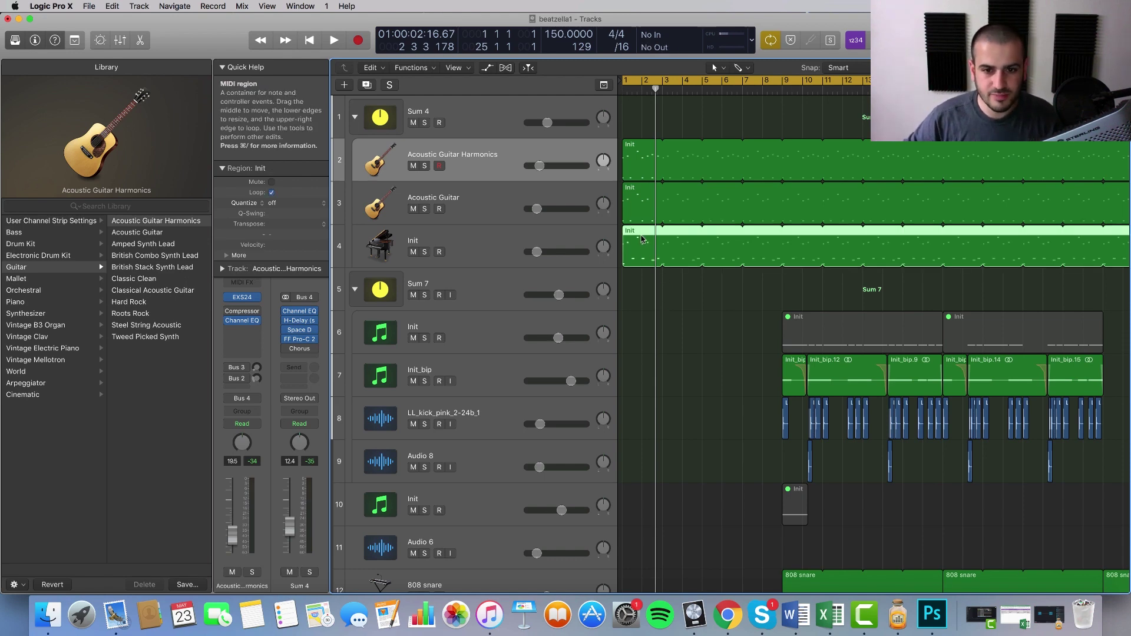
click(644, 203)
click(647, 175)
double_click(645, 206)
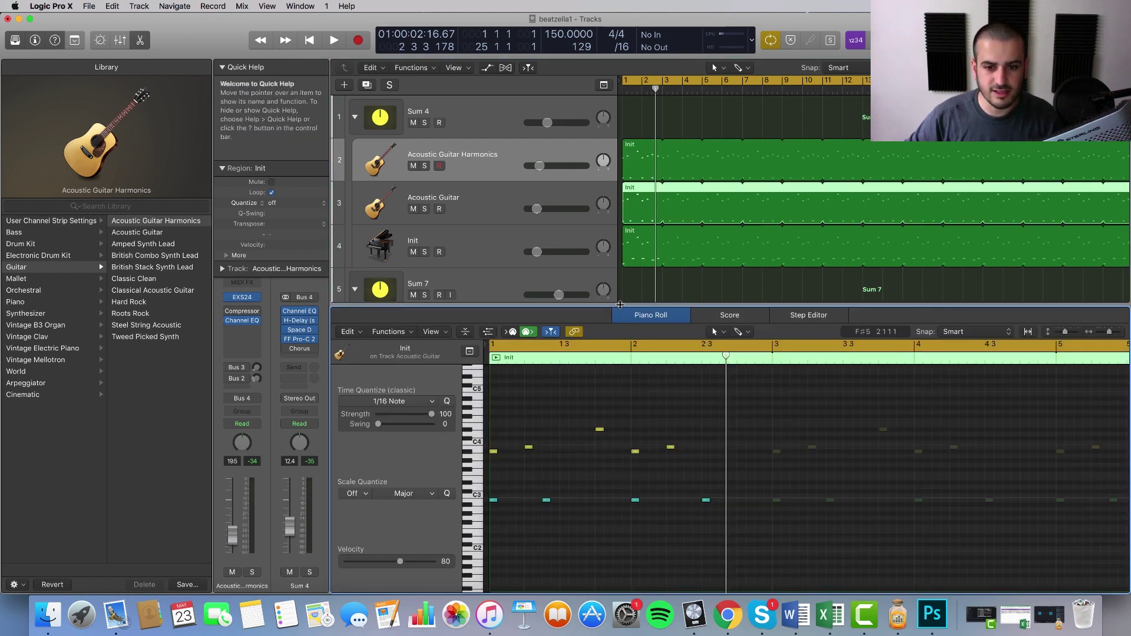
drag(620, 304, 625, 583)
click(694, 429)
Set the cycle range from bar 9 to bar 23, starting where the drums and bass enter.
scroll(693, 429, down, 2)
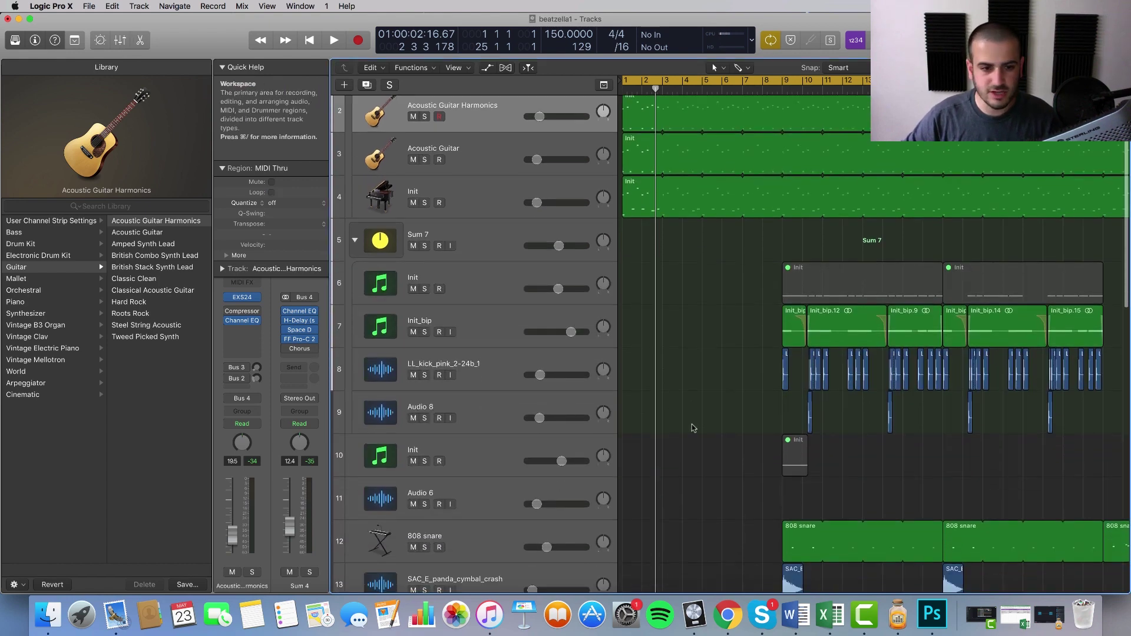
scroll(693, 428, right, 3)
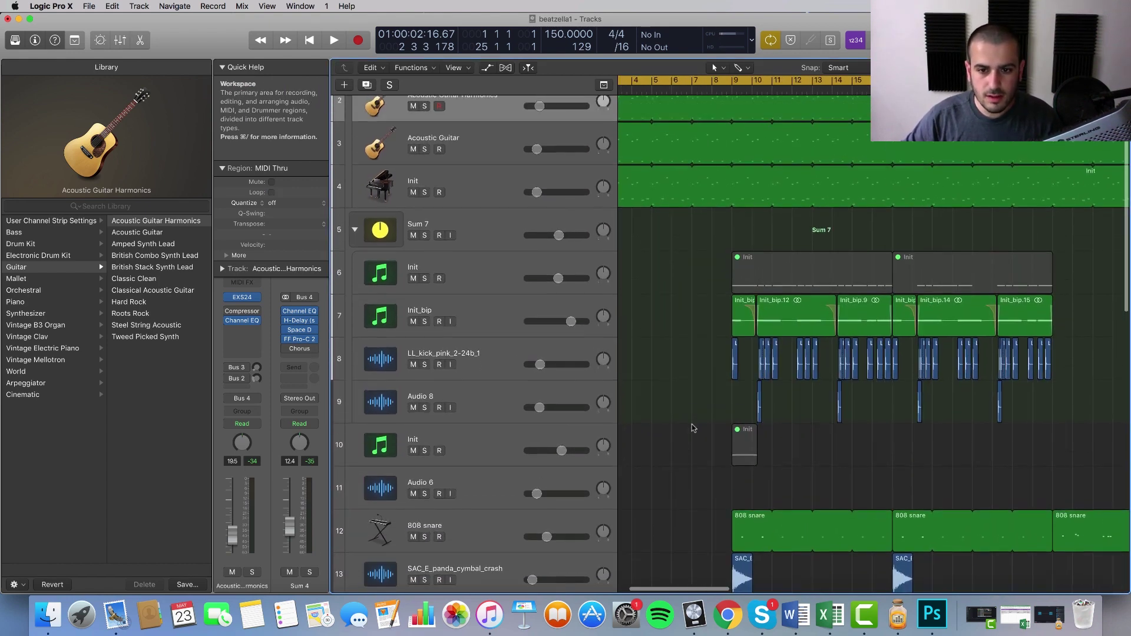
scroll(694, 428, up, 1)
drag(733, 81, 1012, 89)
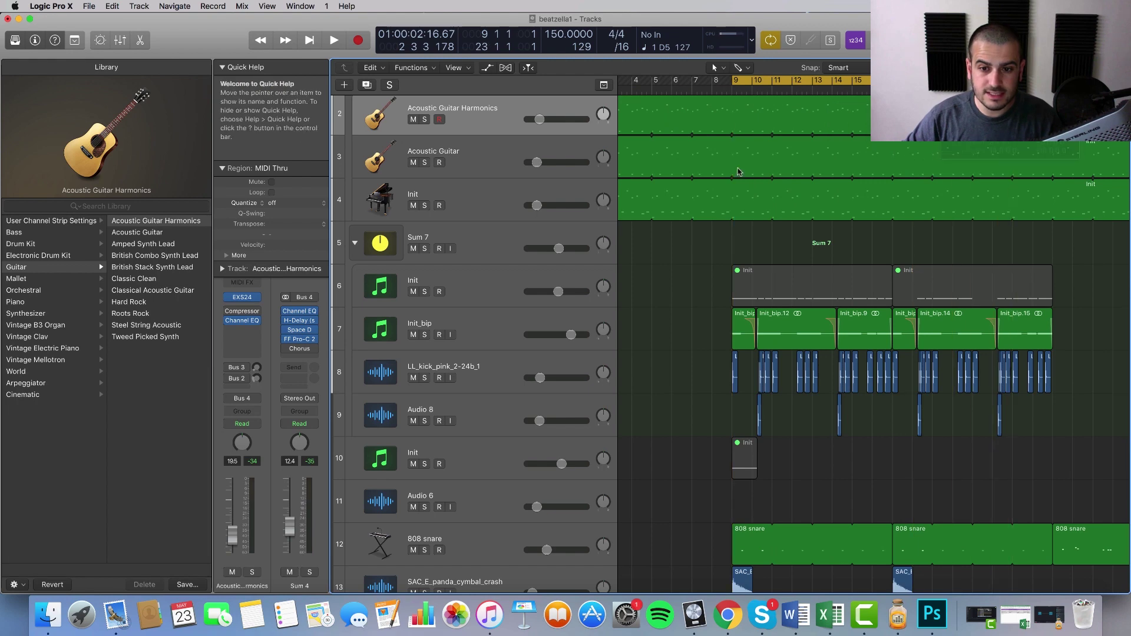
Extend the start of the cycle range back to bar 7, where the talking clips begin.
scroll(734, 266, down, 8)
scroll(727, 351, left, 3)
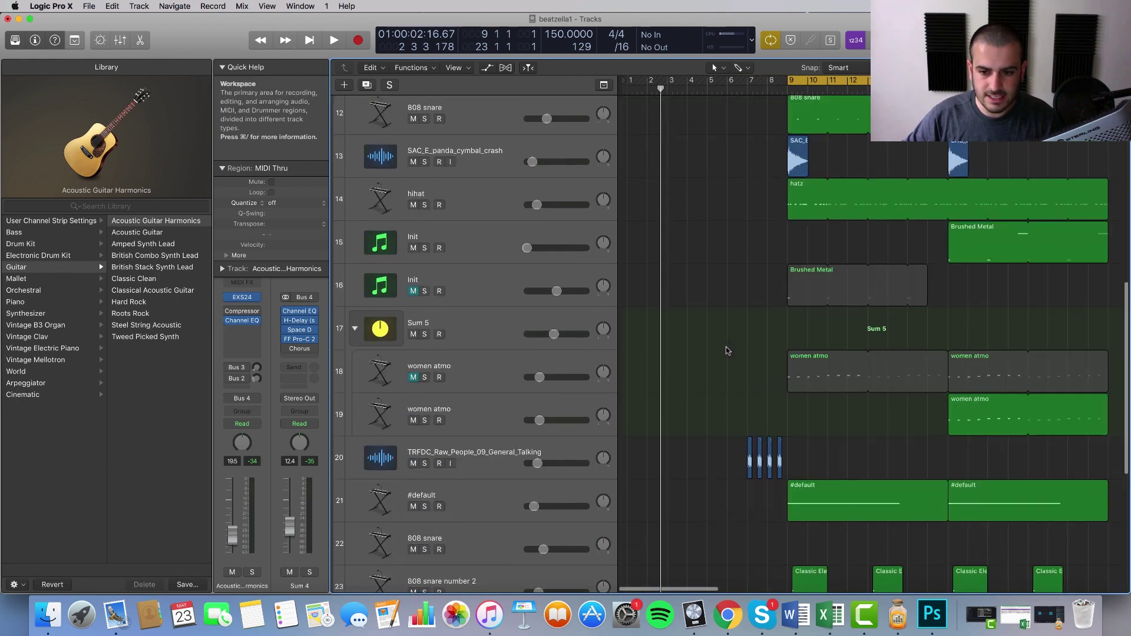
scroll(727, 351, down, 4)
scroll(727, 351, right, 1)
drag(784, 81, 744, 81)
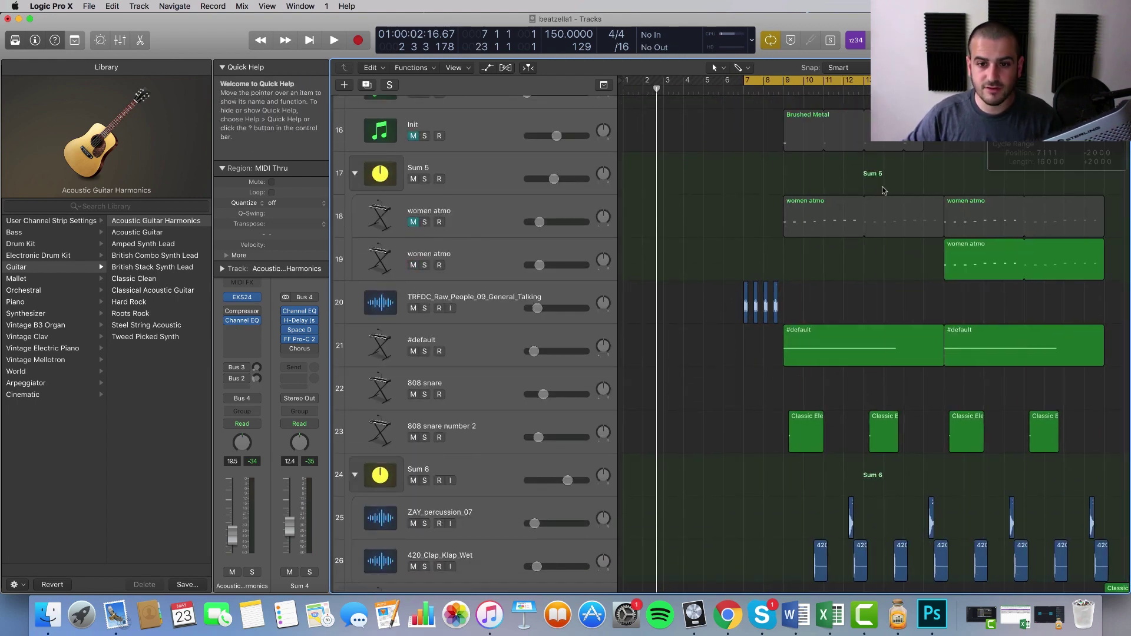
Solo the TRFDC_Raw_People_09_General_Talking track and listen to its four clips from bar 7.
click(504, 302)
click(425, 308)
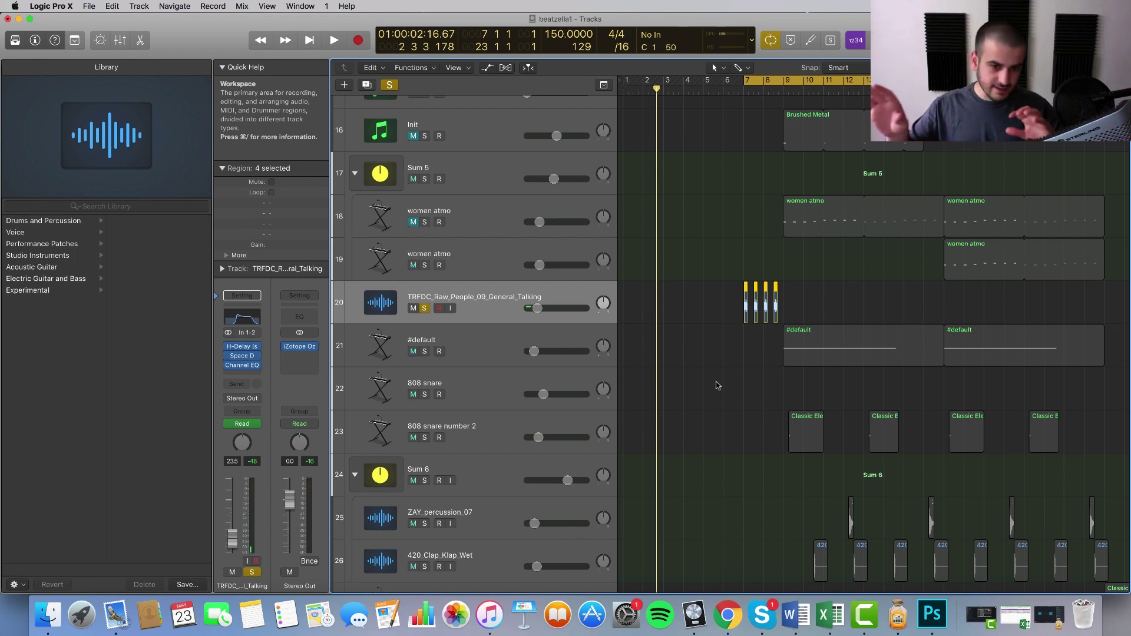
key(space)
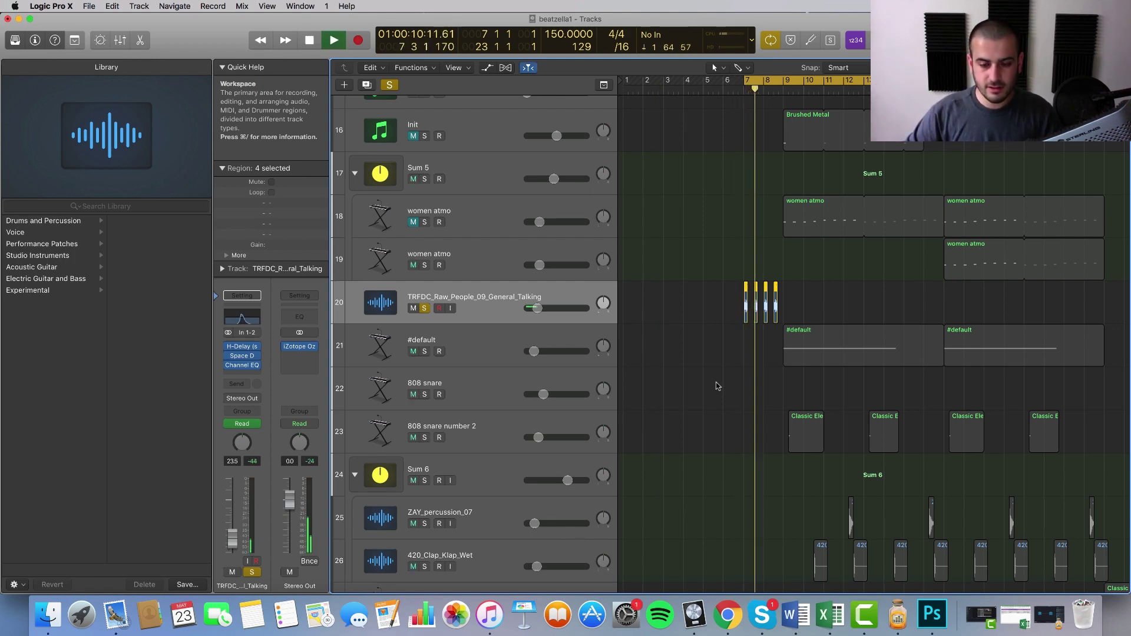
key(space)
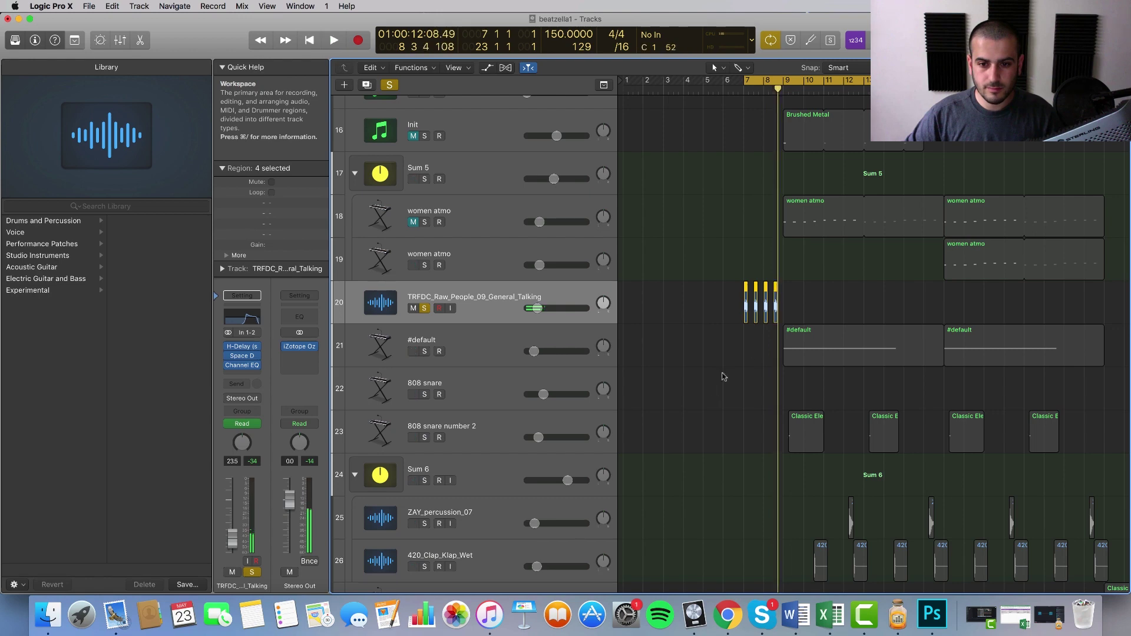
Copy the last General_Talking clip to bar 9 on the same track without copying its automation data.
scroll(809, 316, right, 5)
scroll(809, 316, up, 4)
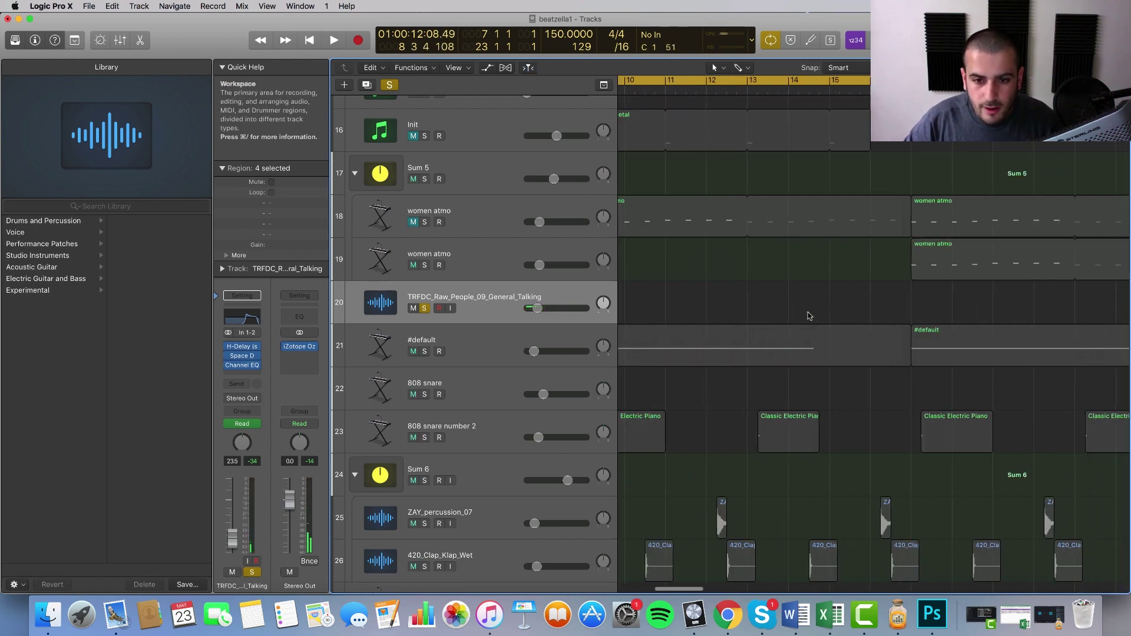
scroll(809, 316, up, 6)
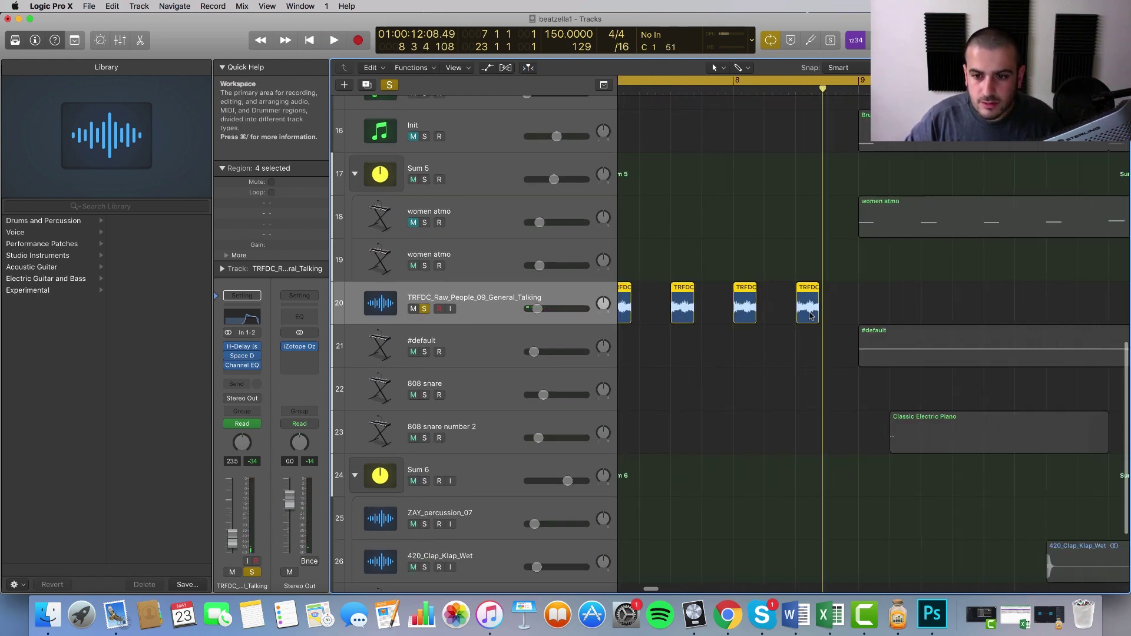
key(super+c)
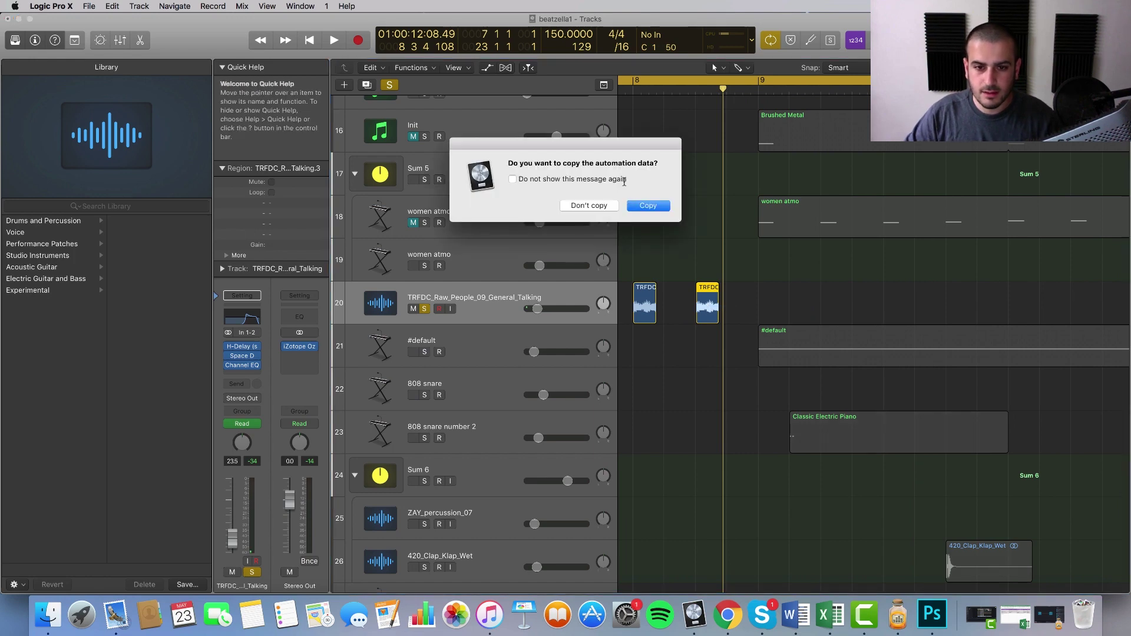
click(596, 206)
drag(732, 304, 773, 307)
click(610, 208)
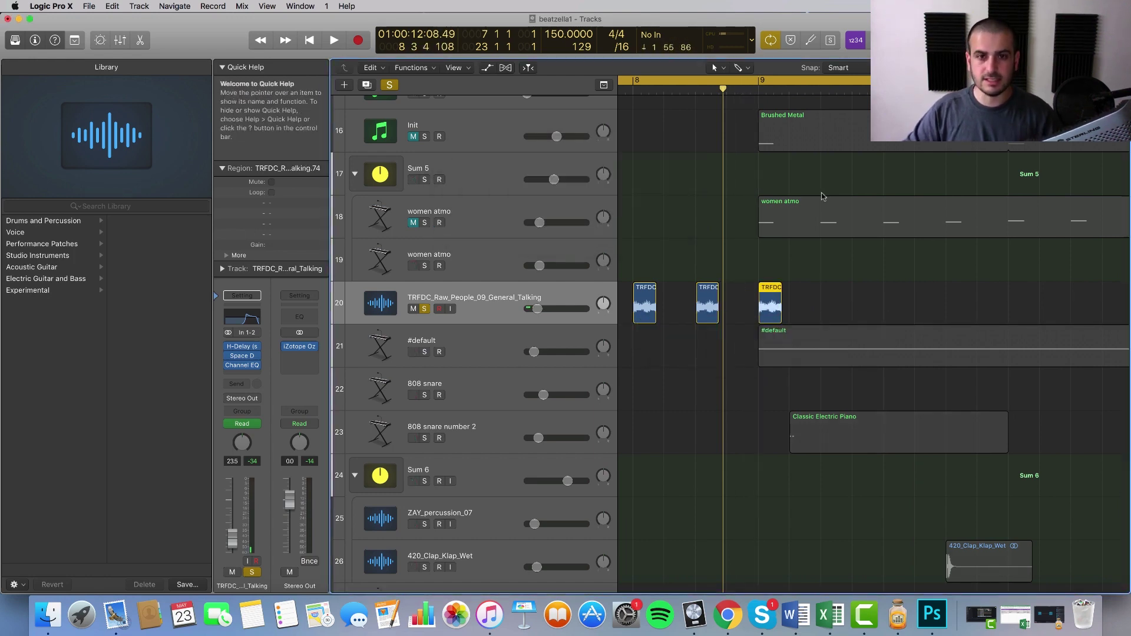
Set the cycle range from bar 9 to bar 13.
key(super+Left)
key(super+Left)
key(super+Left)
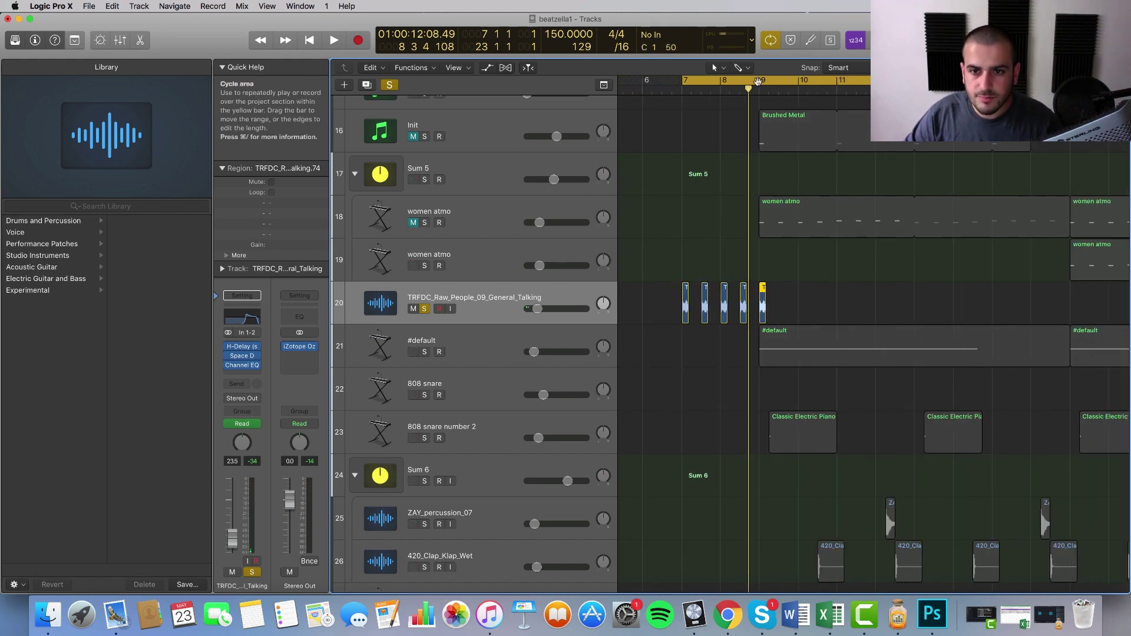
drag(758, 81, 914, 81)
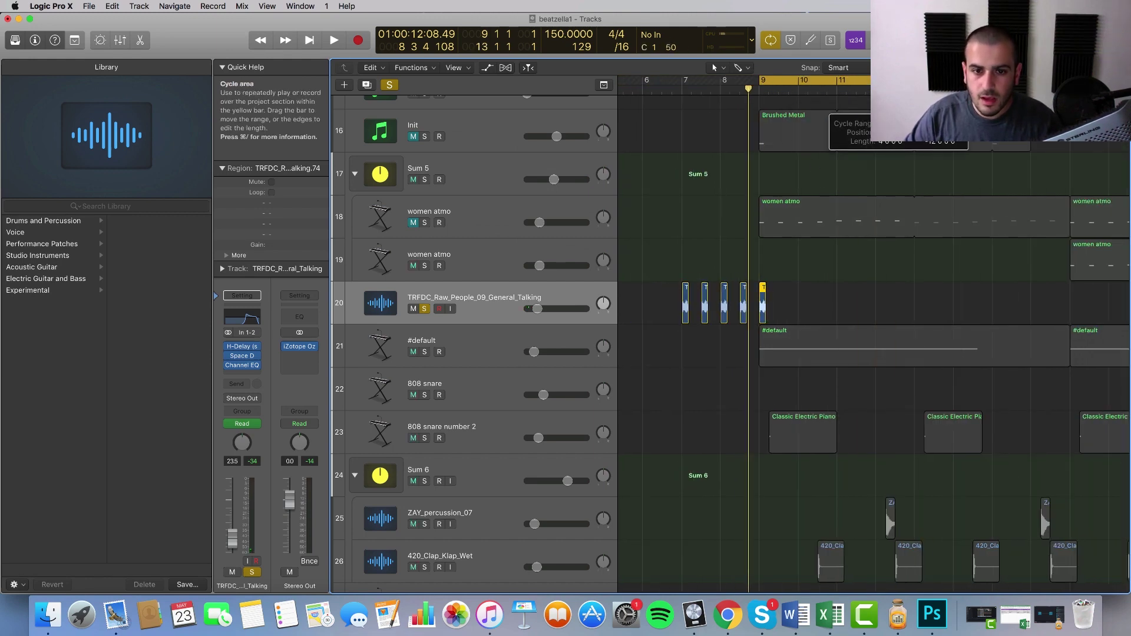
Duplicate the talking track and move the bar 9 clip onto the new track without moving its automation data.
click(366, 86)
drag(764, 318, 764, 345)
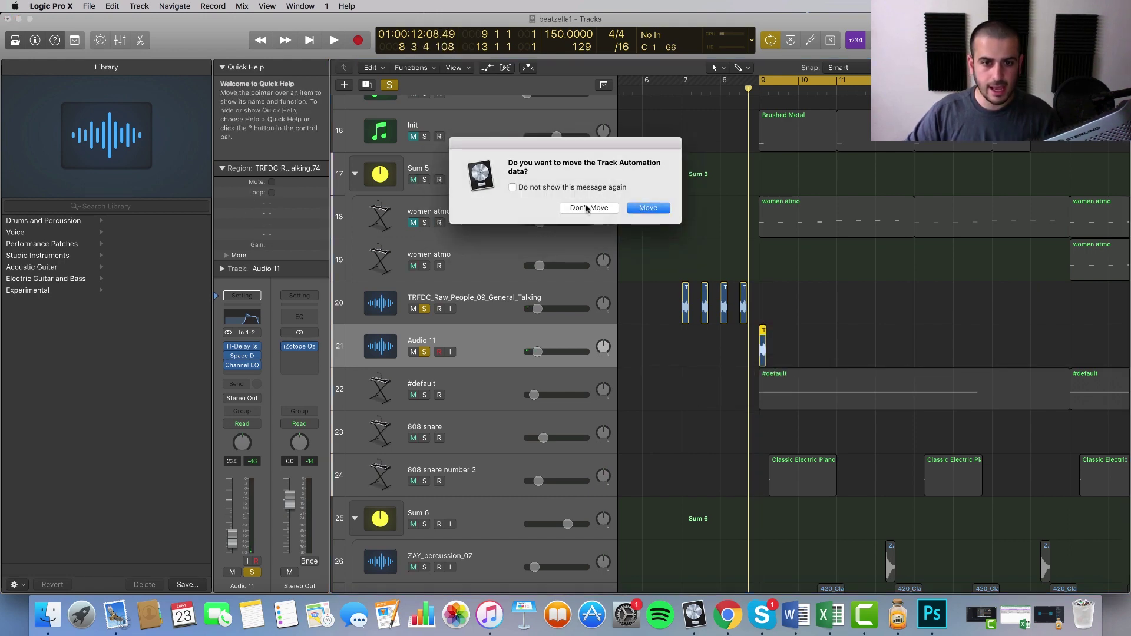
click(588, 208)
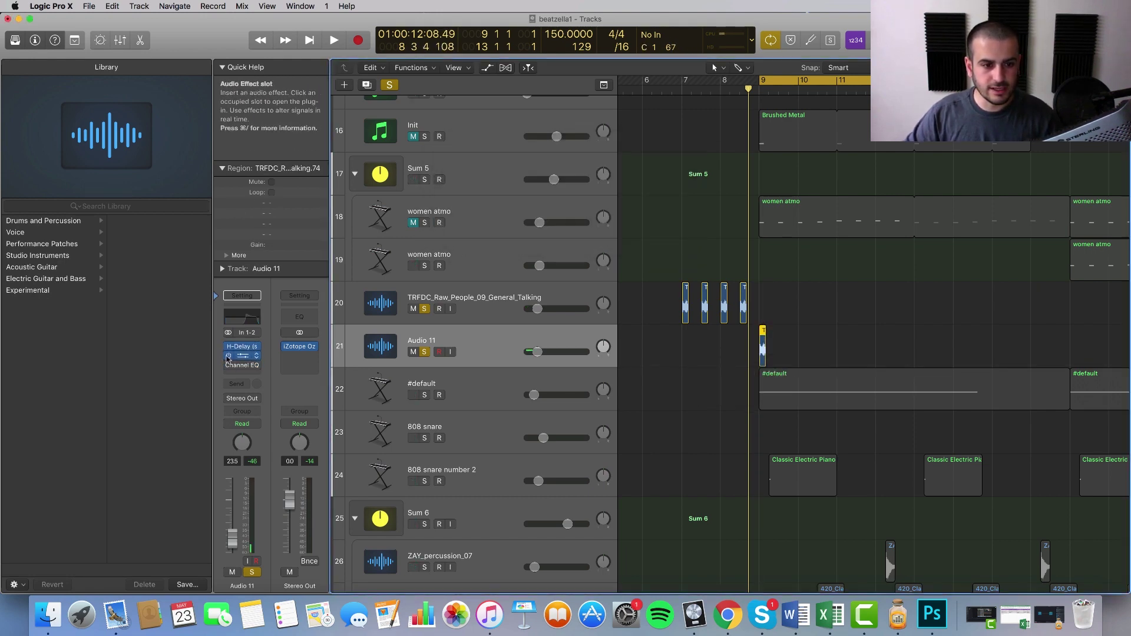
Bypass the H-Delay, Space D and Channel EQ effects on Audio 11 and lengthen its clip to just past bar 12.
scroll(761, 351, up, 5)
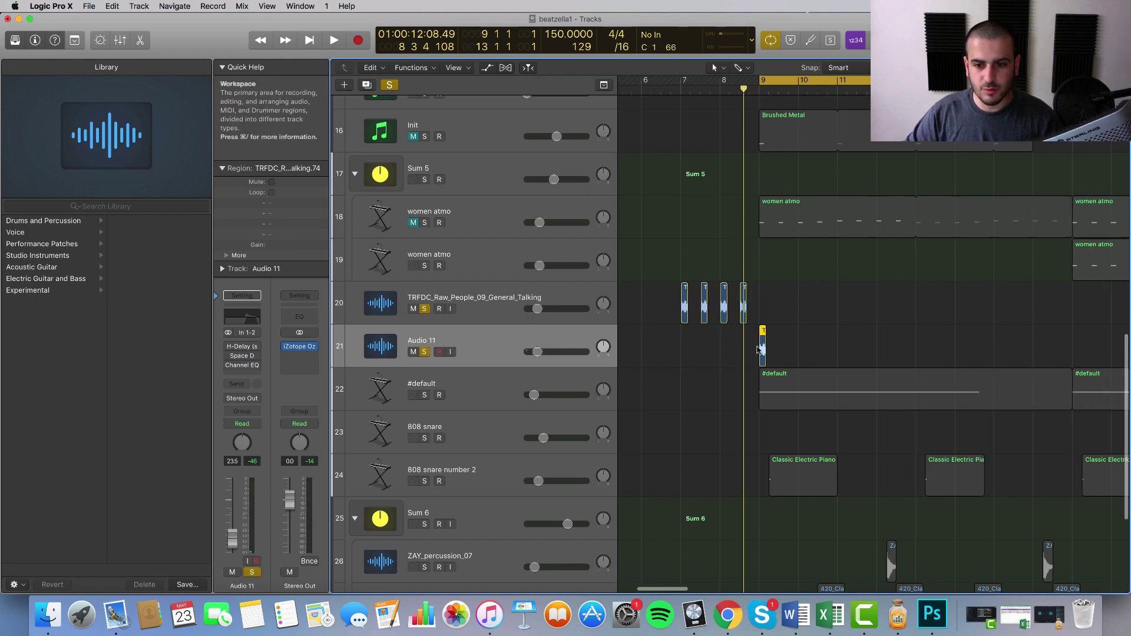
drag(766, 352, 1000, 353)
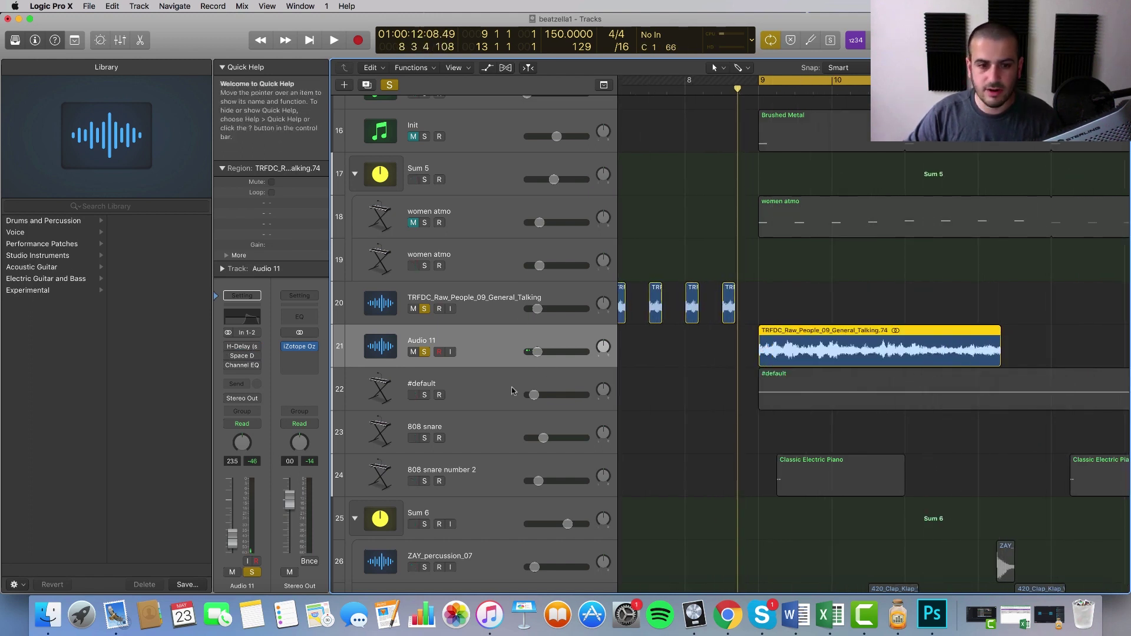
Unsolo the original talking track and listen to the lengthened clip on Audio 11 from bar 9.
click(424, 309)
key(space)
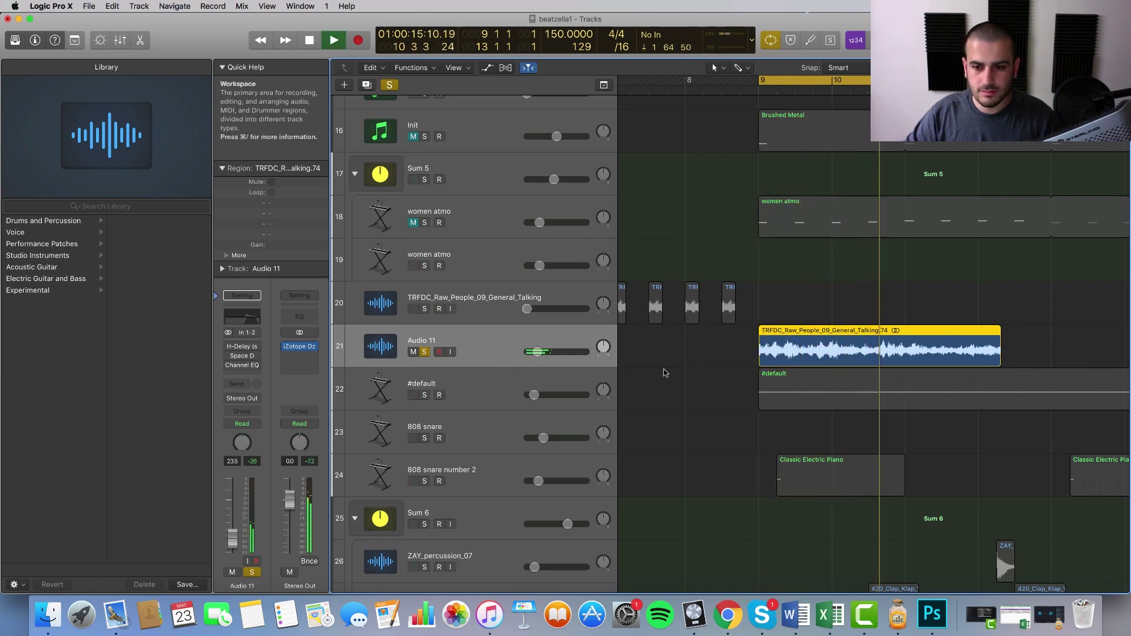
key(space)
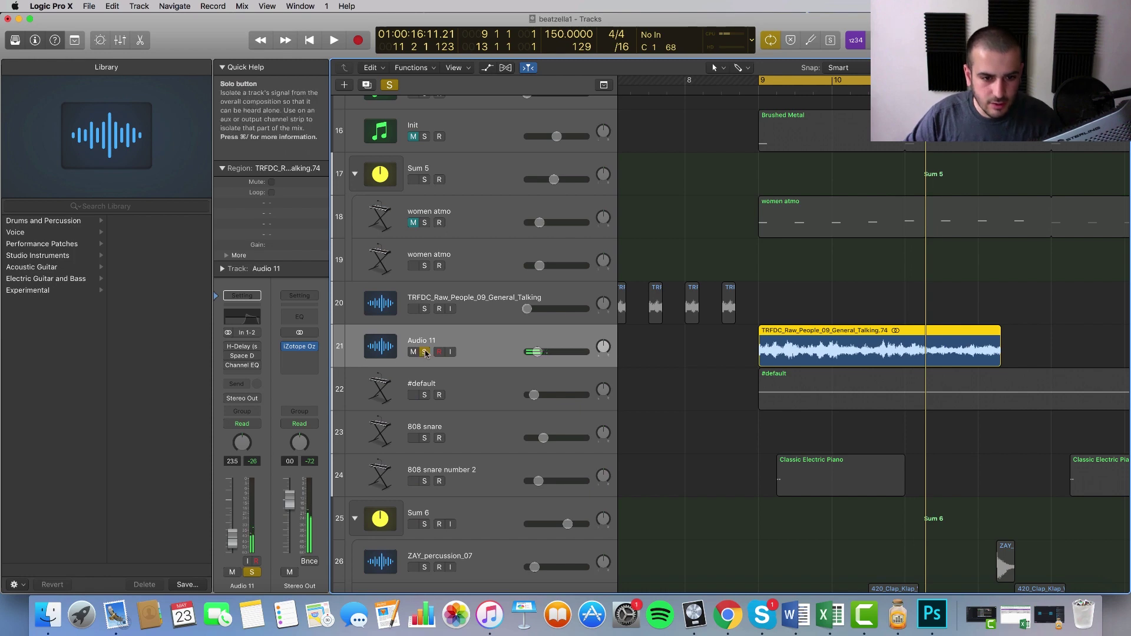
Unsolo Audio 11 and delete the lengthened talking clip from it.
click(425, 351)
scroll(790, 361, left, 3)
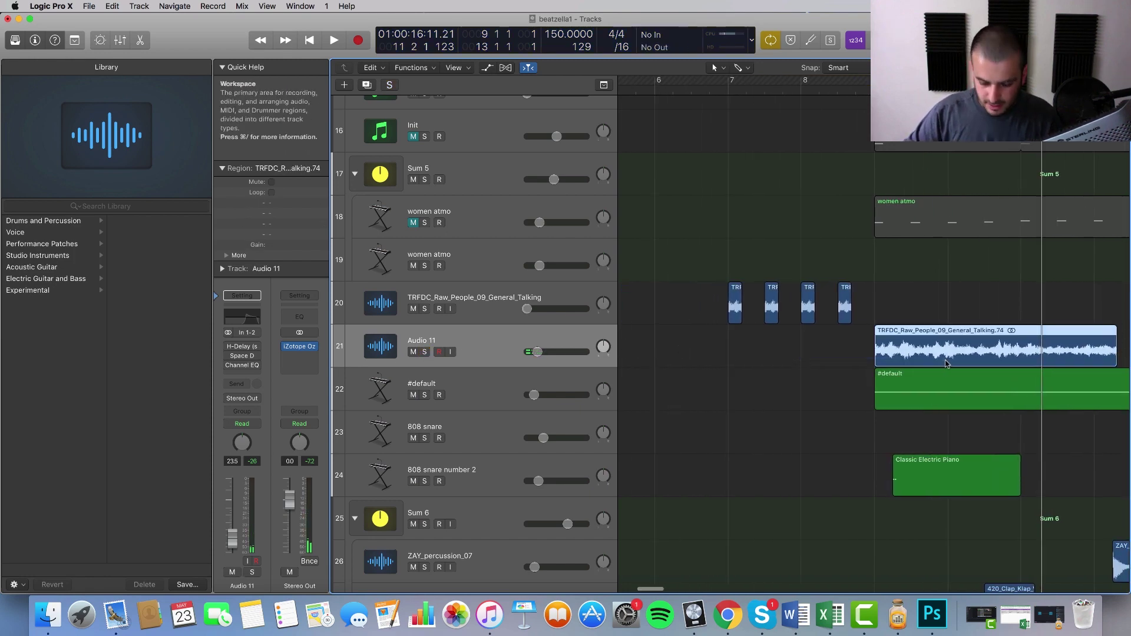
key(Delete)
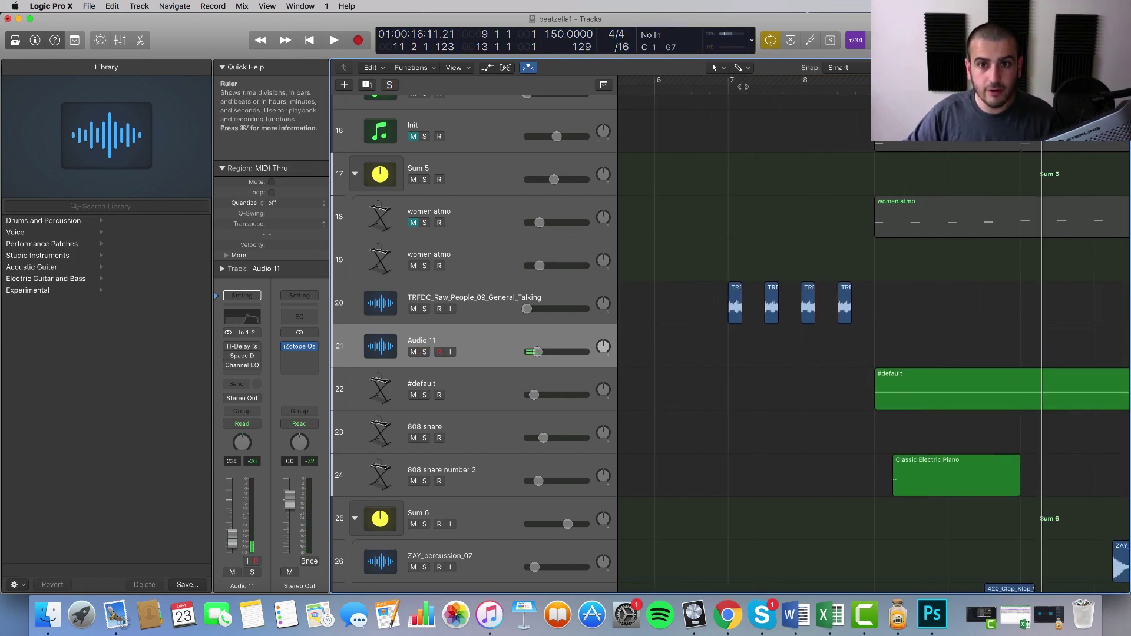
Set the cycle range from bar 7 to bar 10 beat 4.
drag(730, 83, 1003, 83)
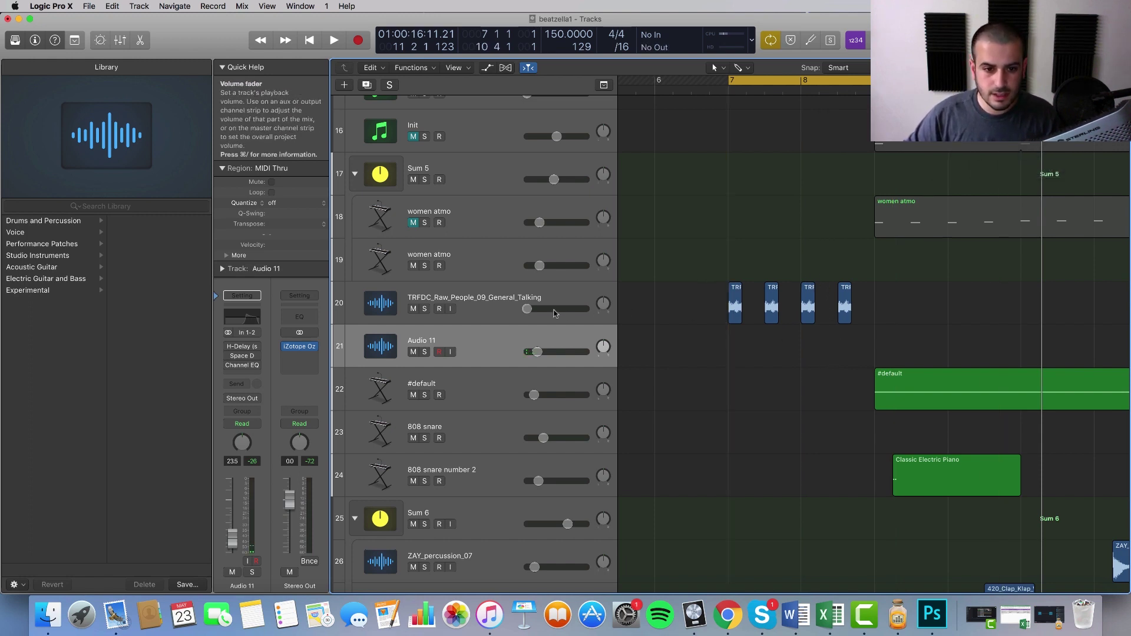
Delete the duplicated Audio 11 track.
click(487, 310)
click(464, 340)
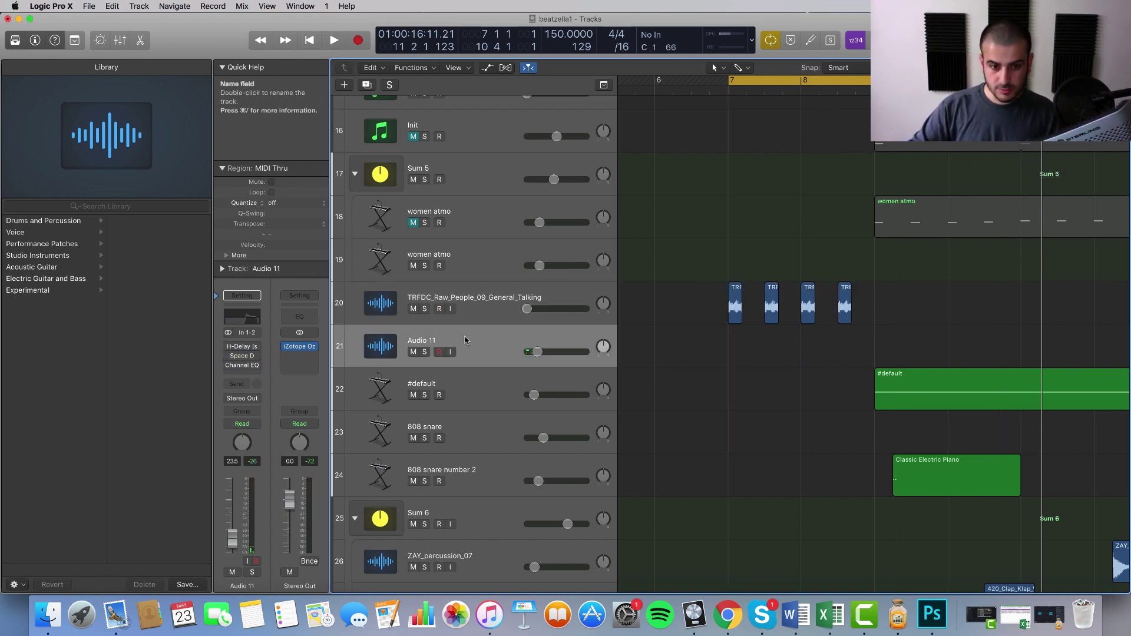
key(super+BackSpace)
Solo the TRFDC_Raw_People_09_General_Talking track and play its four clips from bar 7 twice, watching its EQ thumbnail.
click(439, 318)
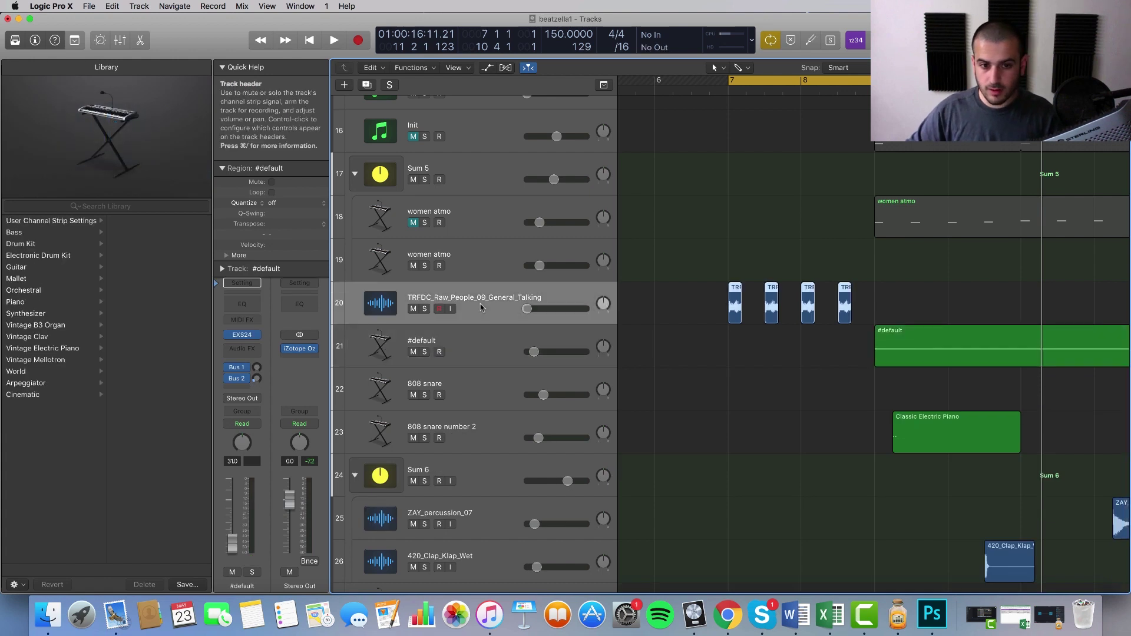
click(425, 309)
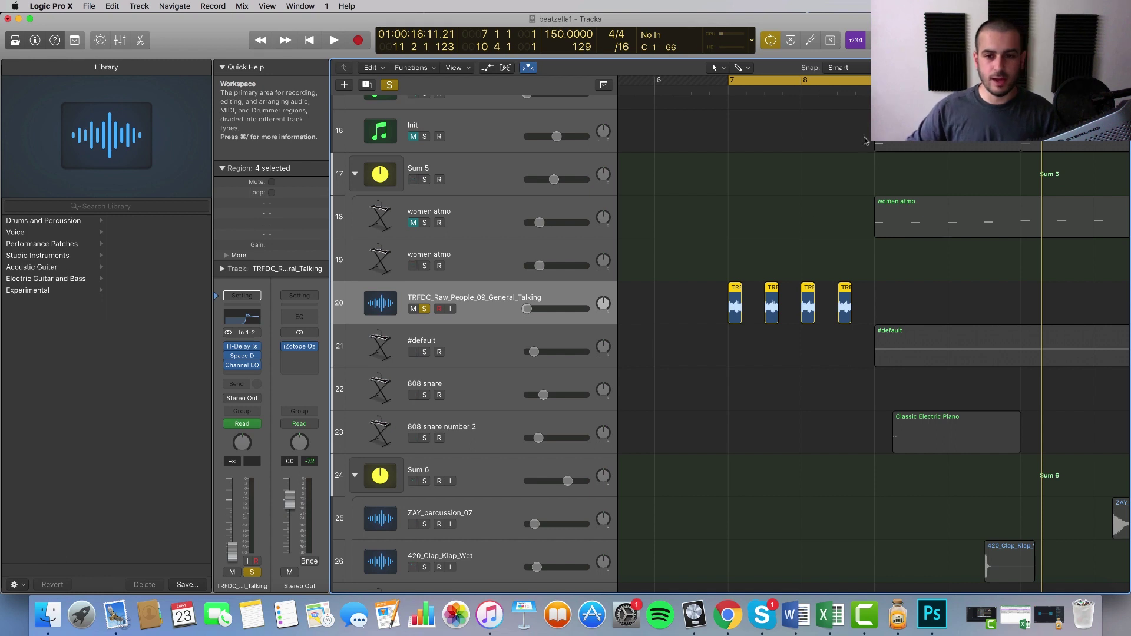
click(743, 196)
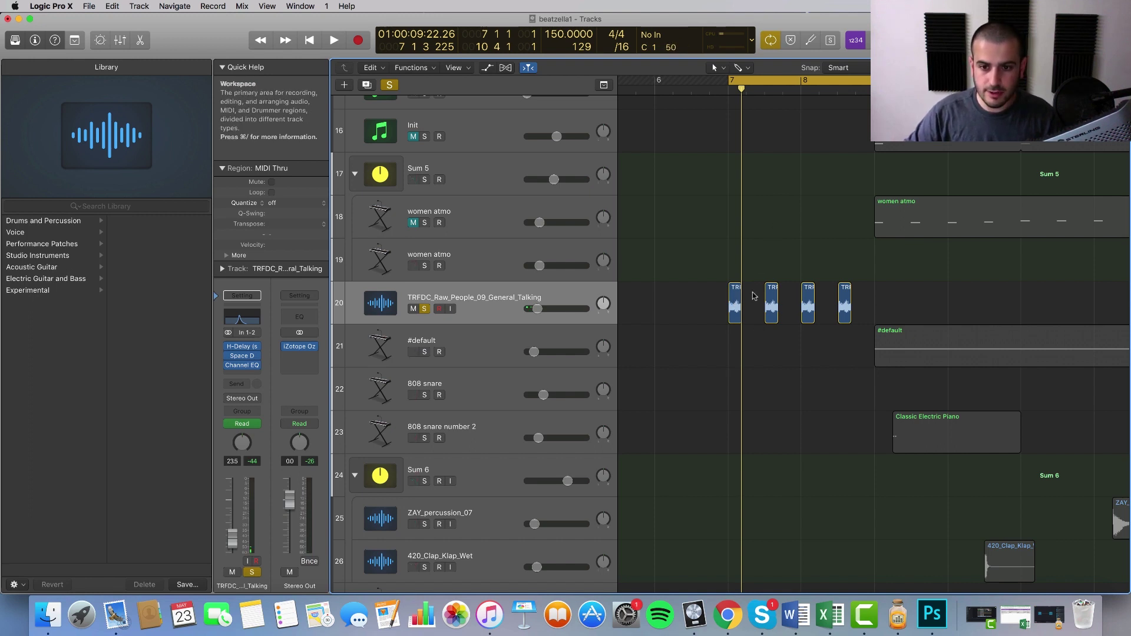
key(space)
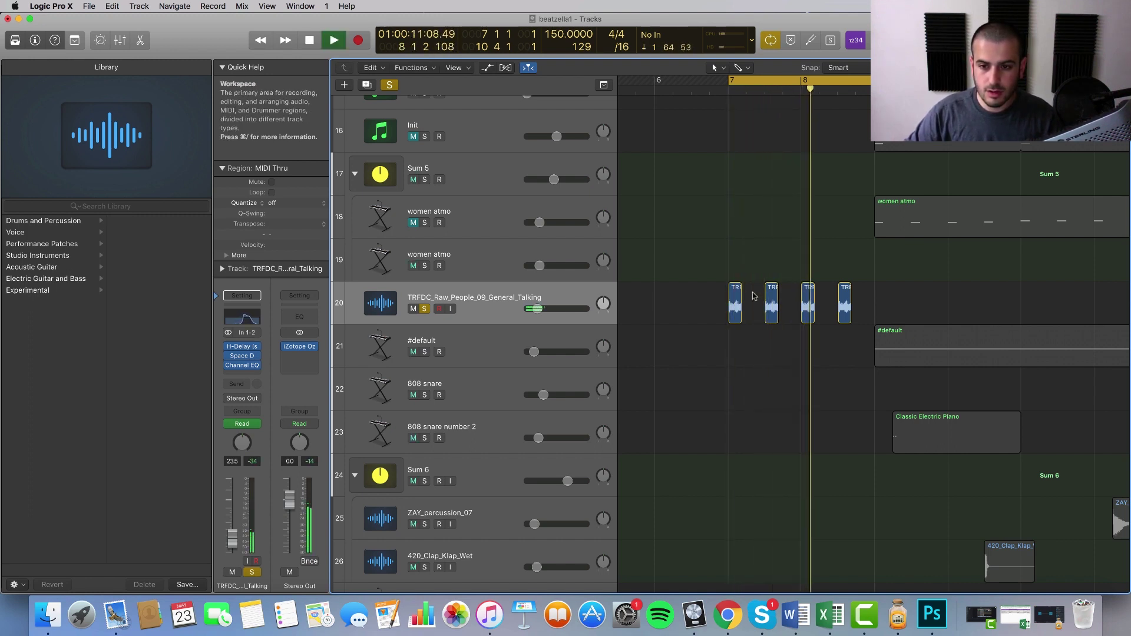
key(space)
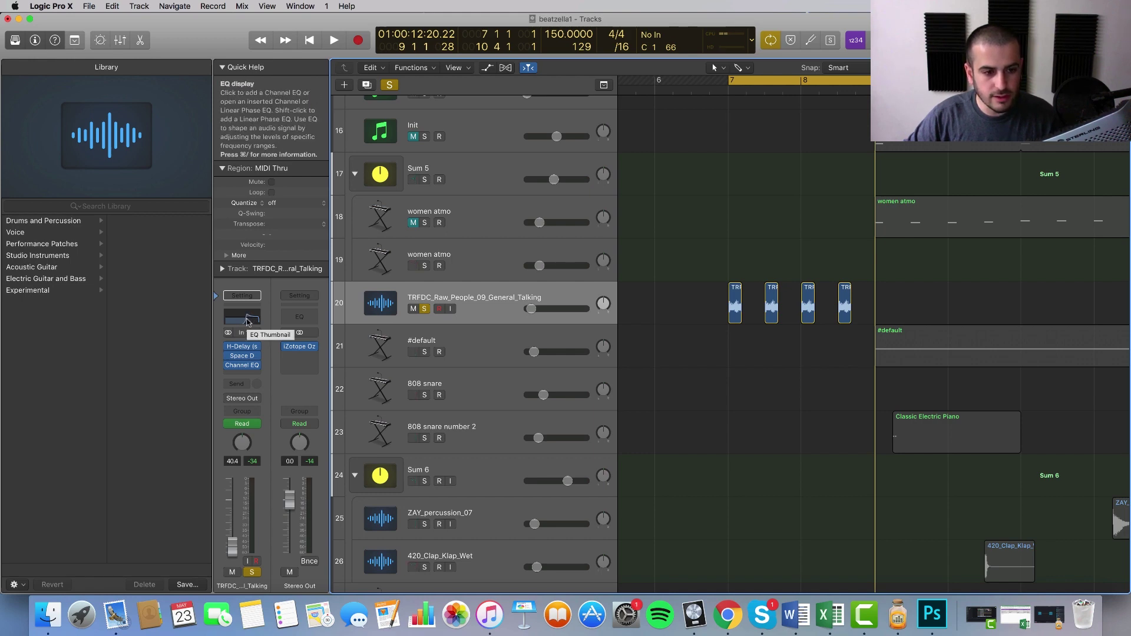
key(space)
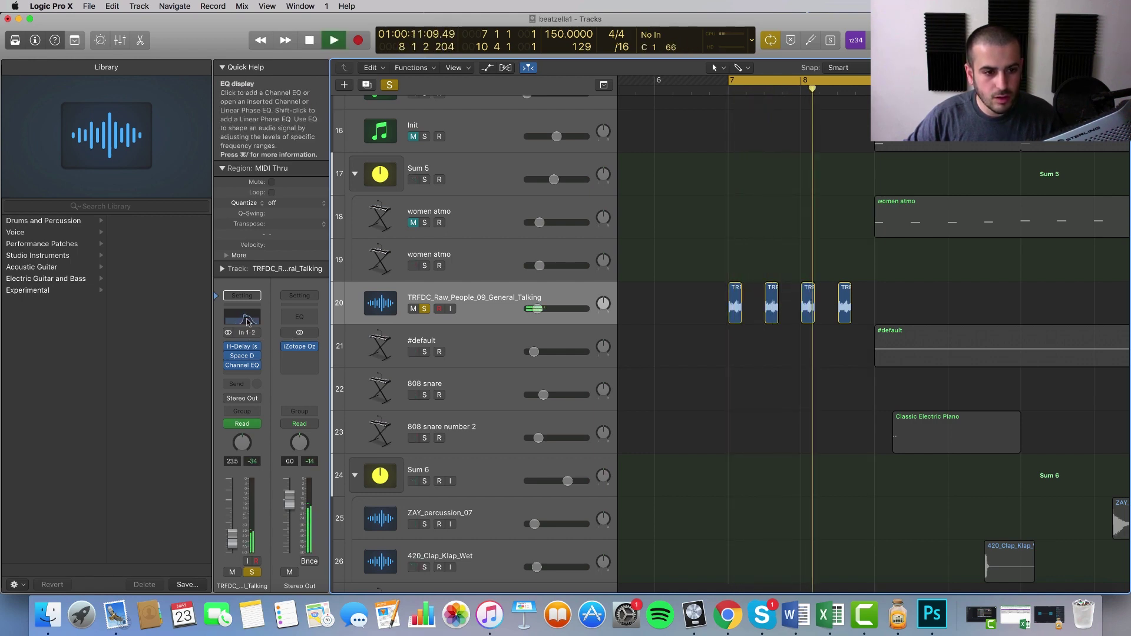
key(space)
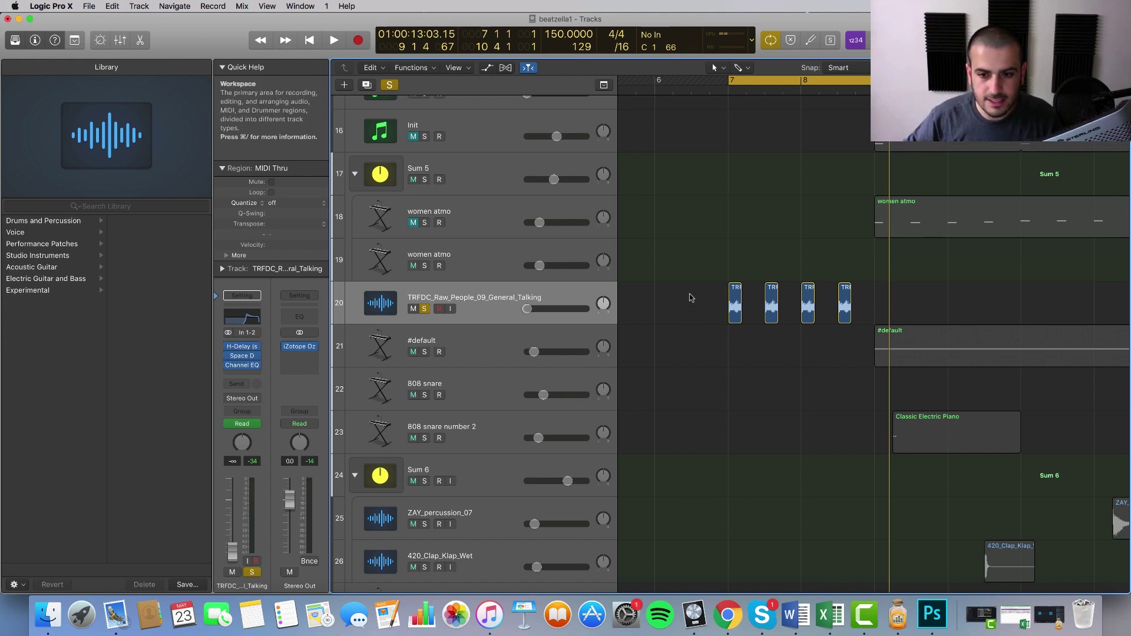
Select the talking clips one after another between bars 7 and 9 to examine their length and spacing.
drag(685, 281, 881, 305)
click(658, 312)
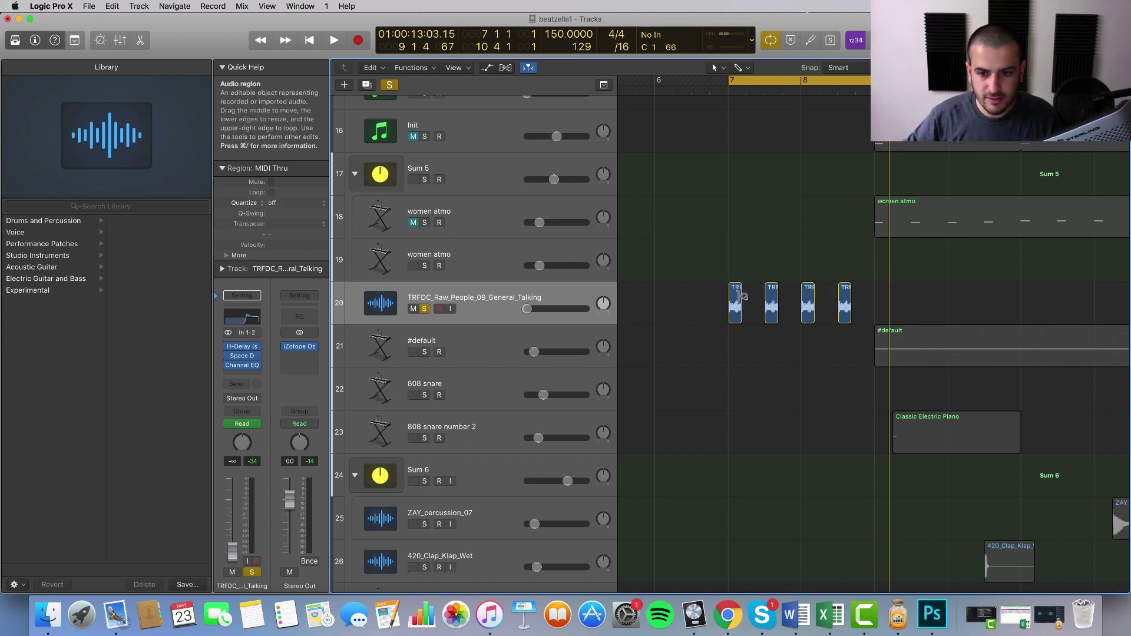
scroll(743, 296, up, 5)
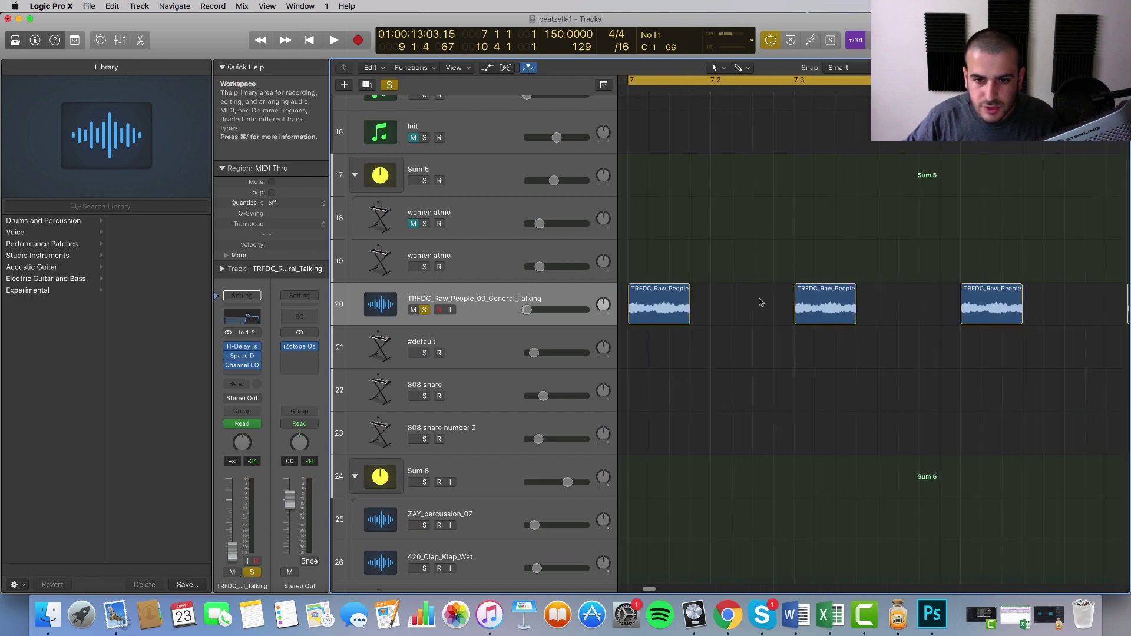
click(651, 303)
scroll(652, 304, left, 3)
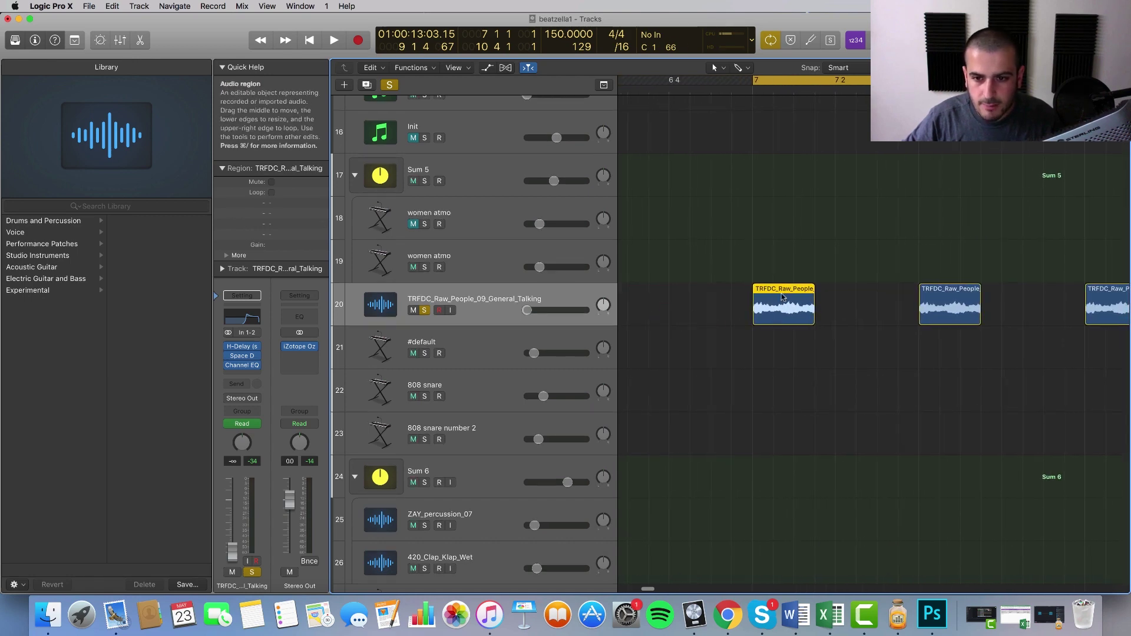
scroll(825, 298, right, 1)
click(865, 298)
scroll(867, 304, right, 3)
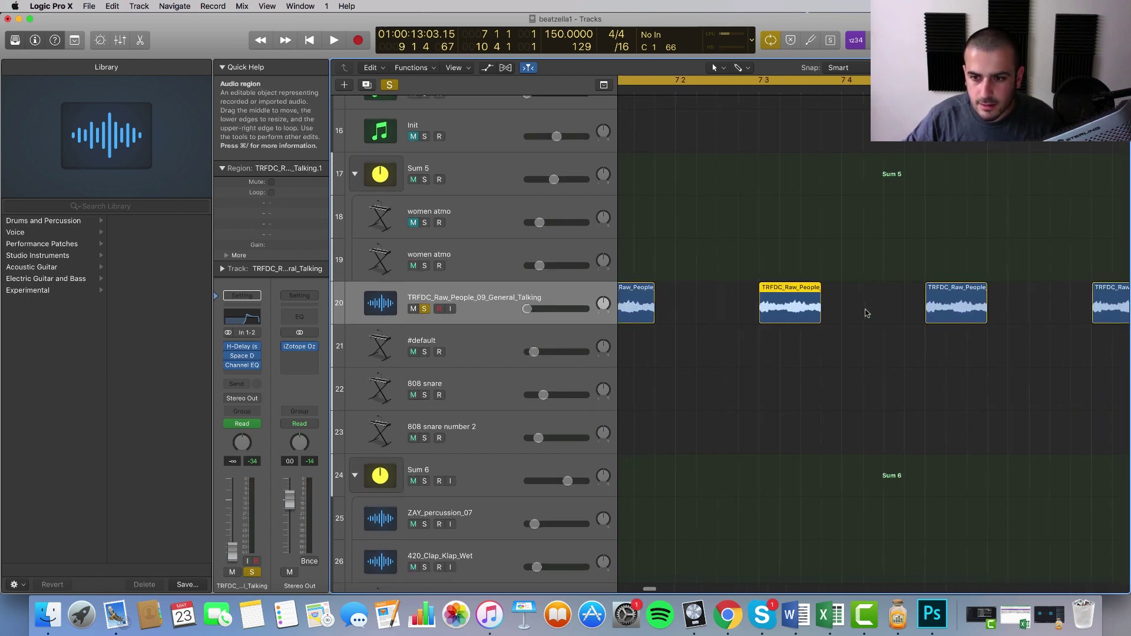
click(870, 305)
click(1011, 306)
scroll(1007, 314, down, 4)
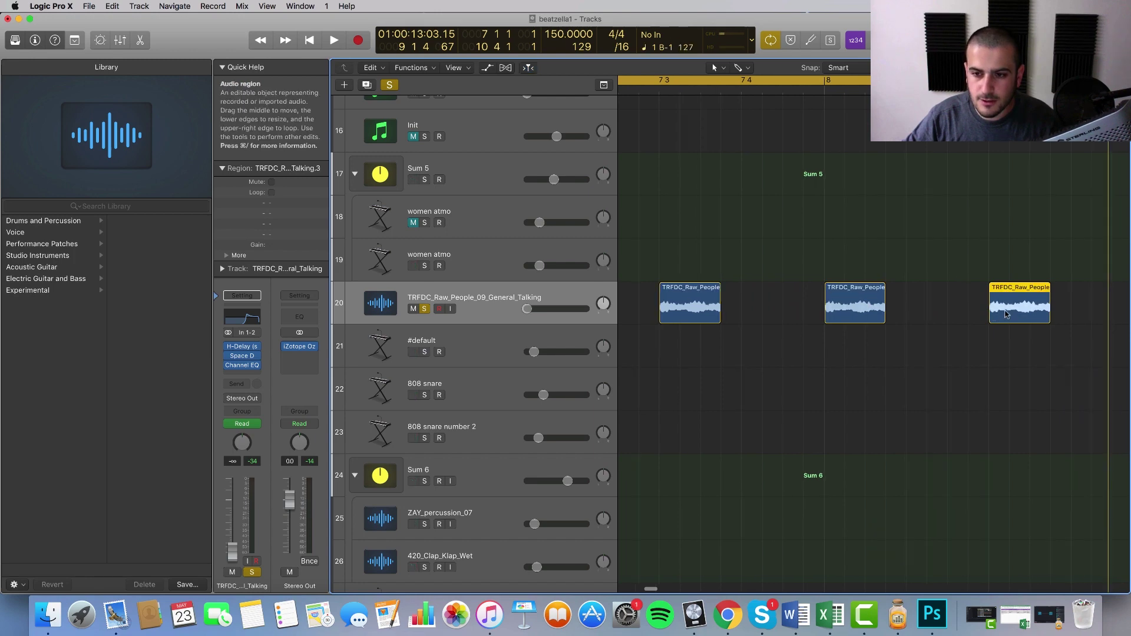
scroll(1007, 314, right, 2)
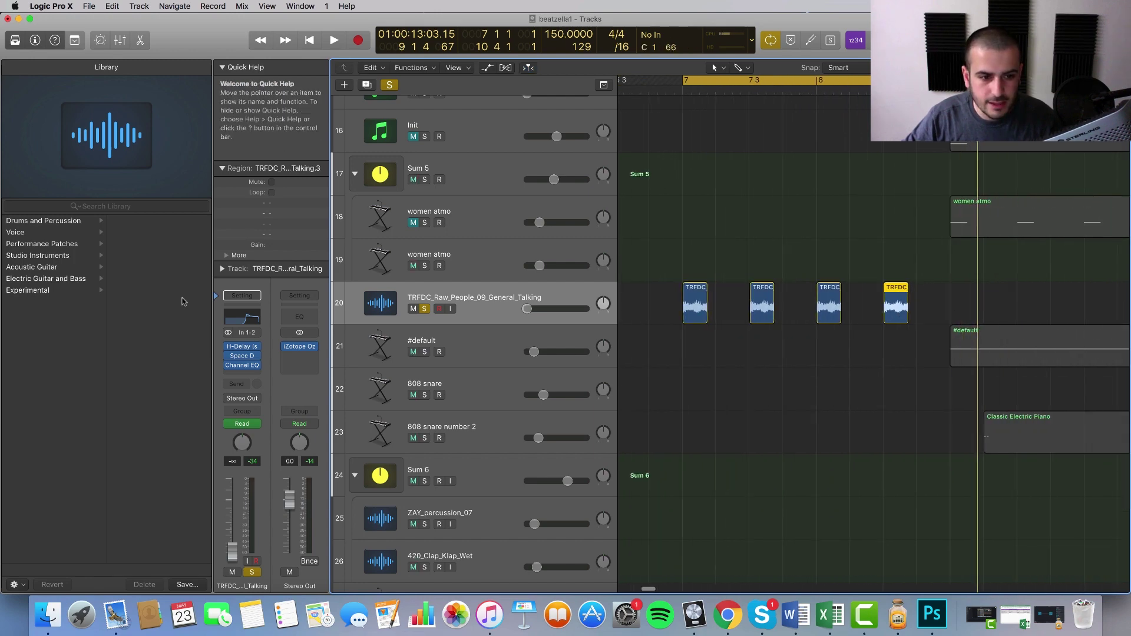
Open the talking track's H-Delay, play the clips through it, examine its delay settings, and close the plug-in again.
click(237, 348)
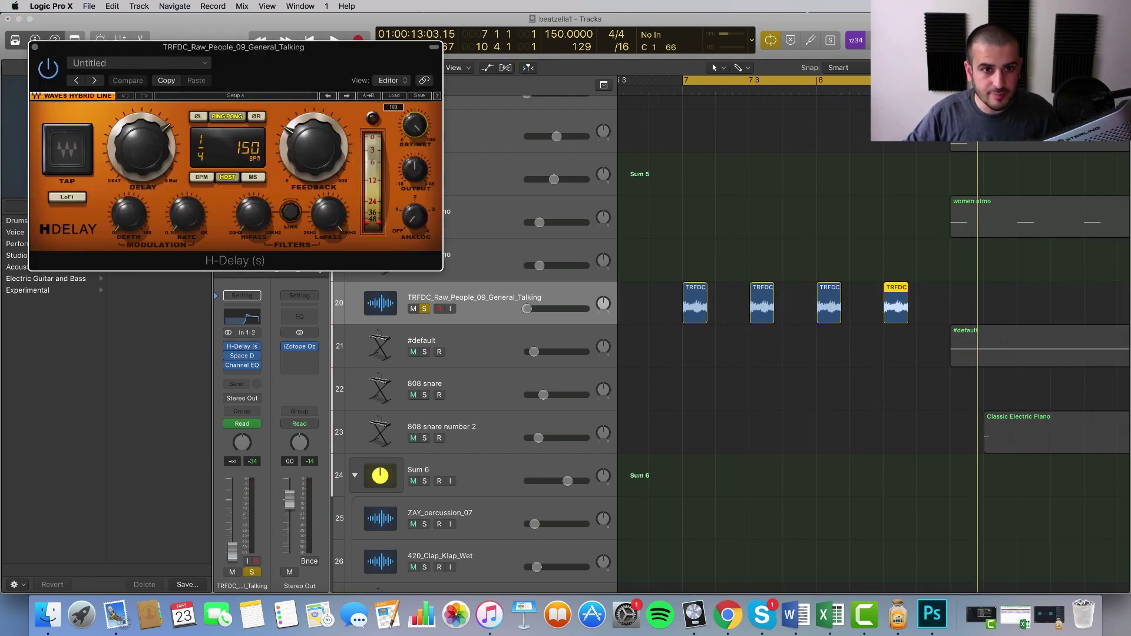
scroll(680, 329, left, 2)
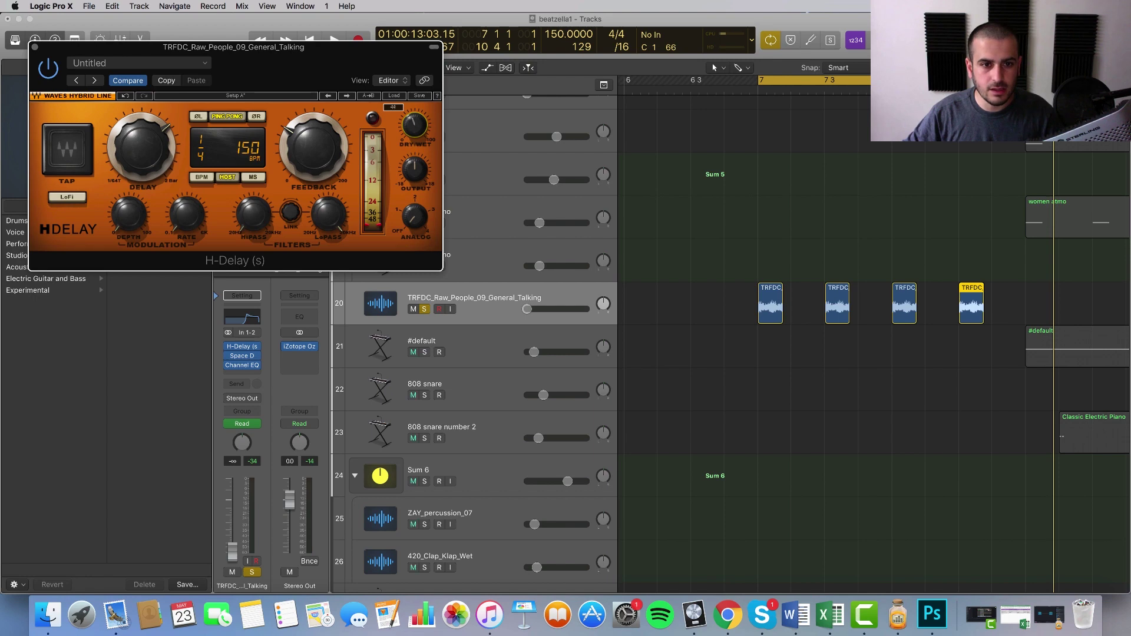
key(space)
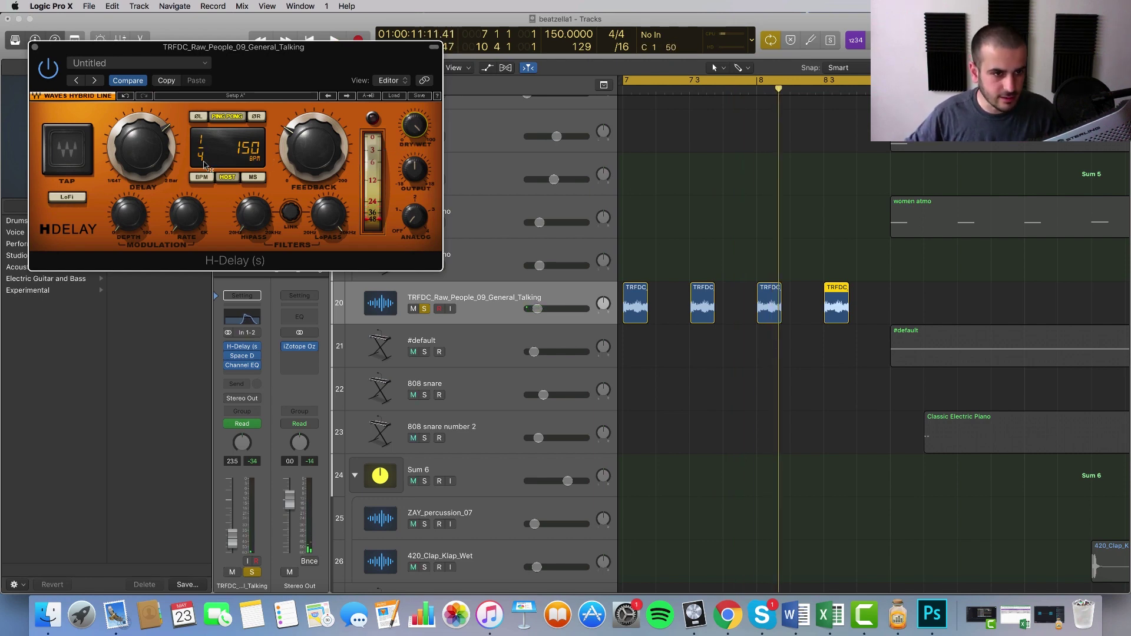
click(34, 47)
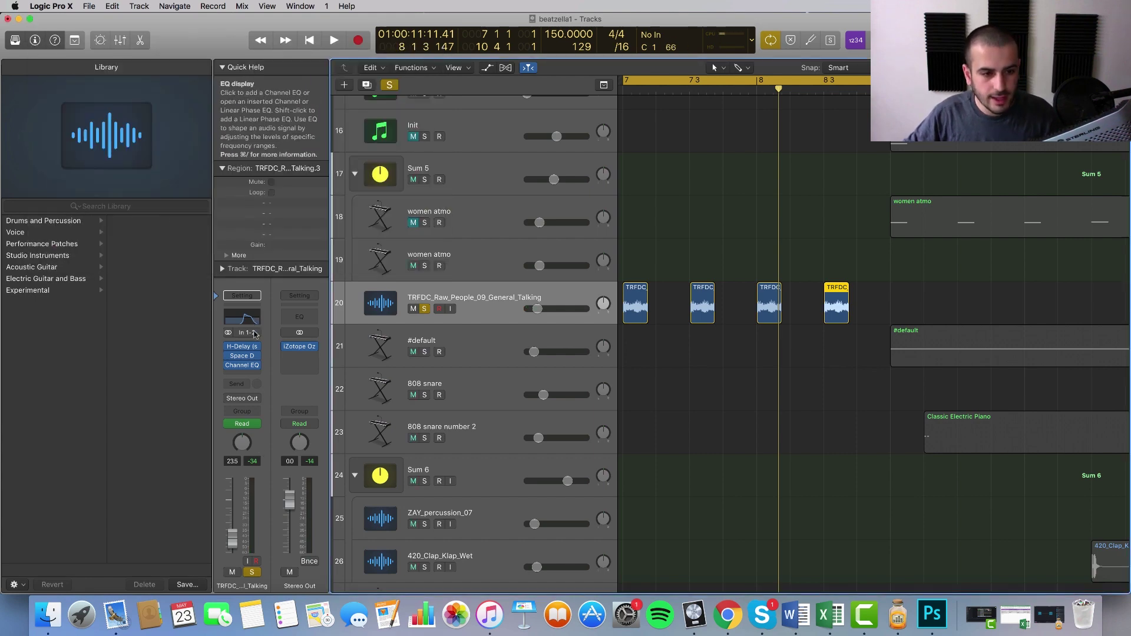
click(244, 349)
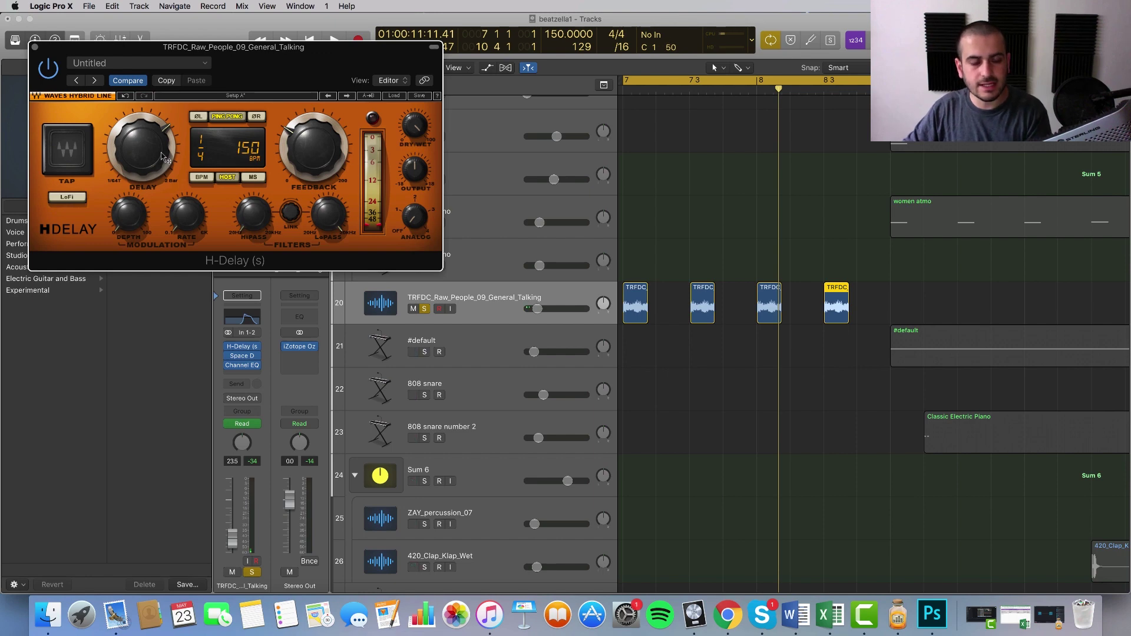
click(34, 48)
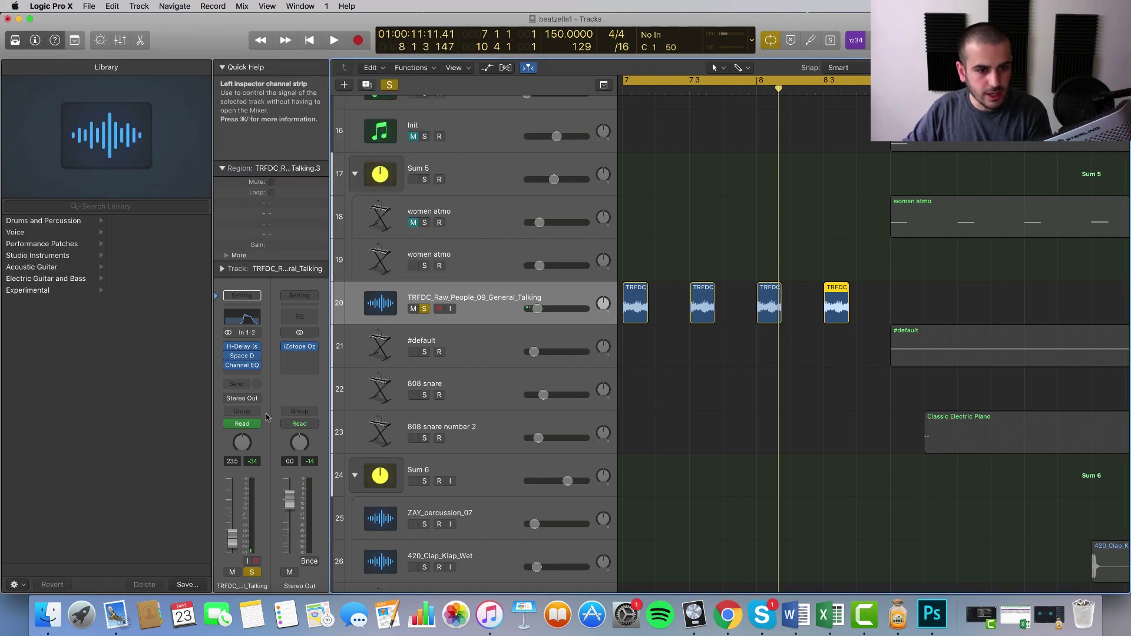
Insert a stereo Delay Designer after the Channel EQ on the General_Talking track.
click(256, 376)
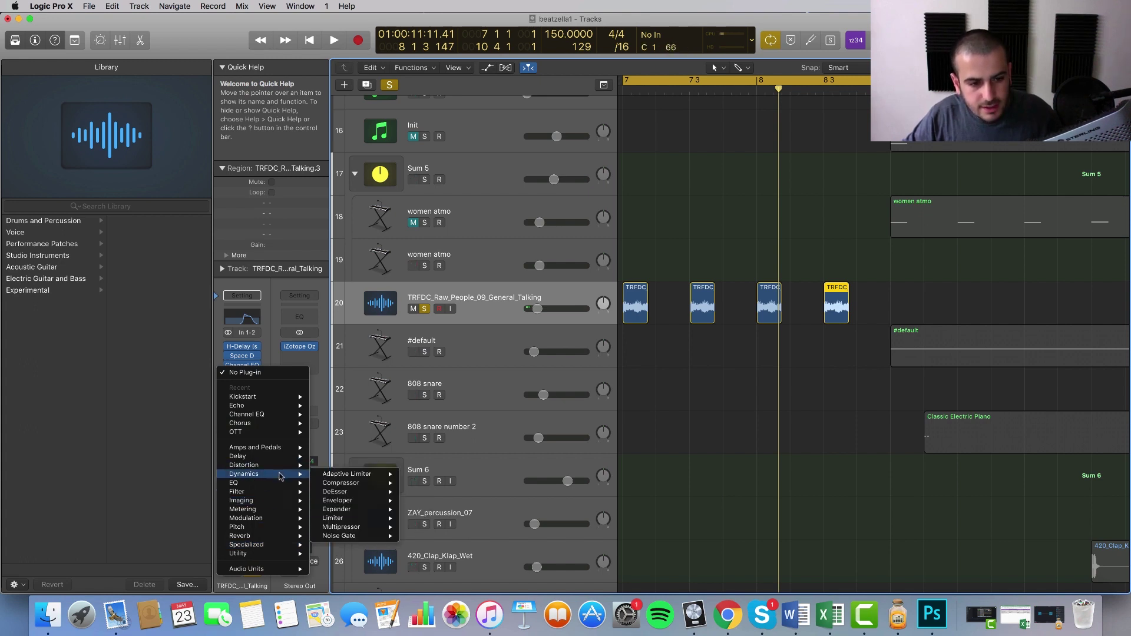
mouse_move(278, 461)
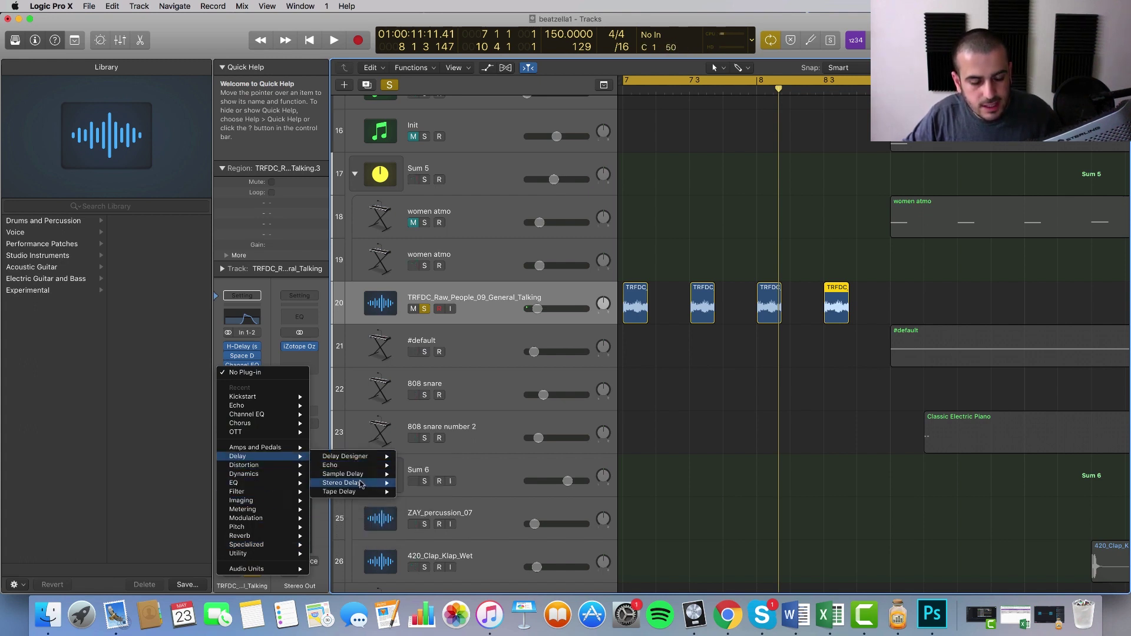
mouse_move(365, 464)
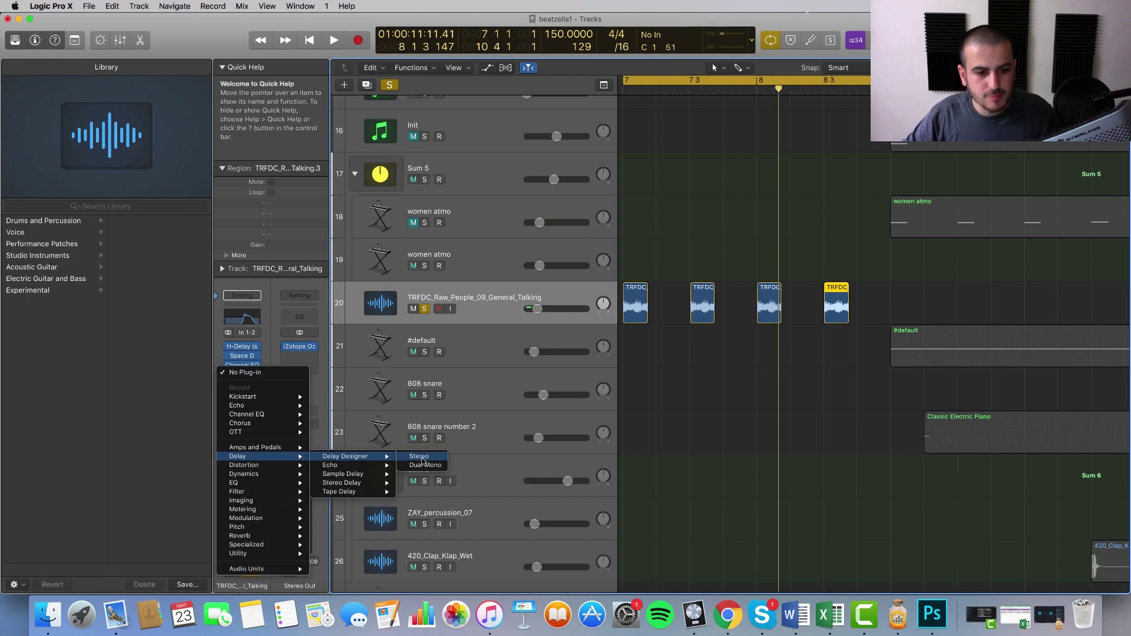
click(422, 461)
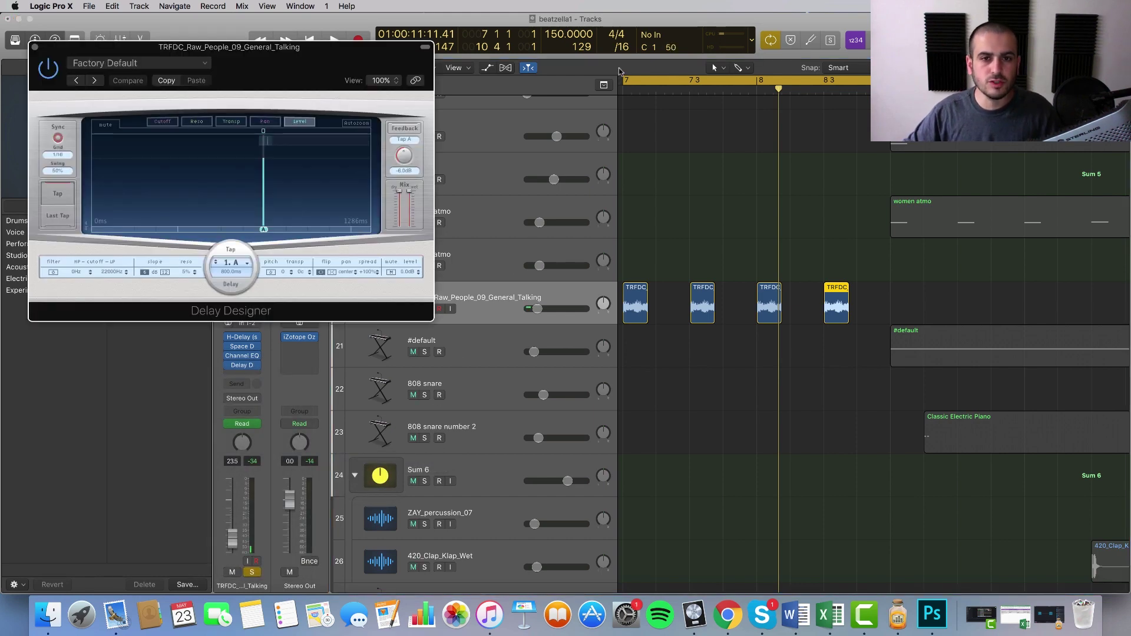
Examine the Delay Designer's sync grid values, close its window, and remove the plug-in from the talking track.
drag(312, 72, 533, 114)
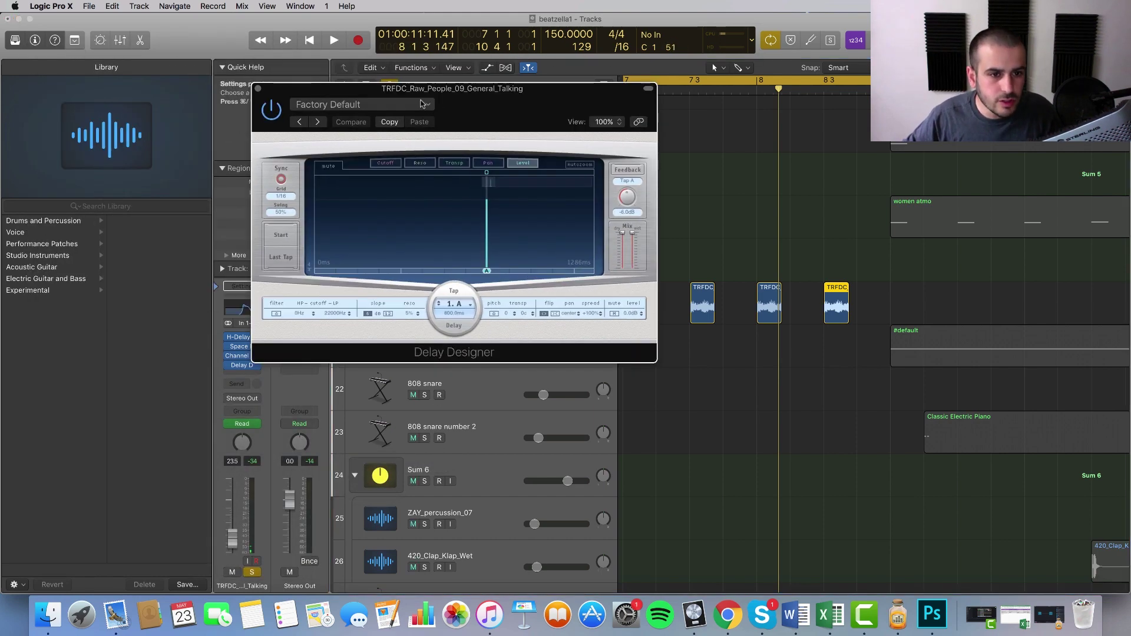
click(424, 105)
click(284, 200)
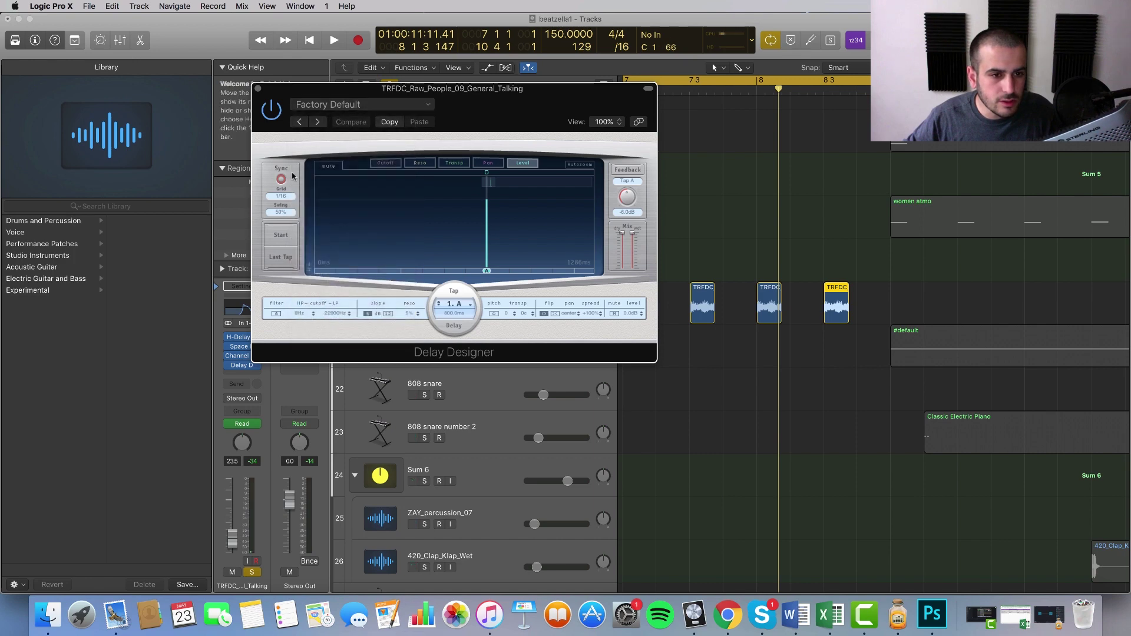
click(282, 197)
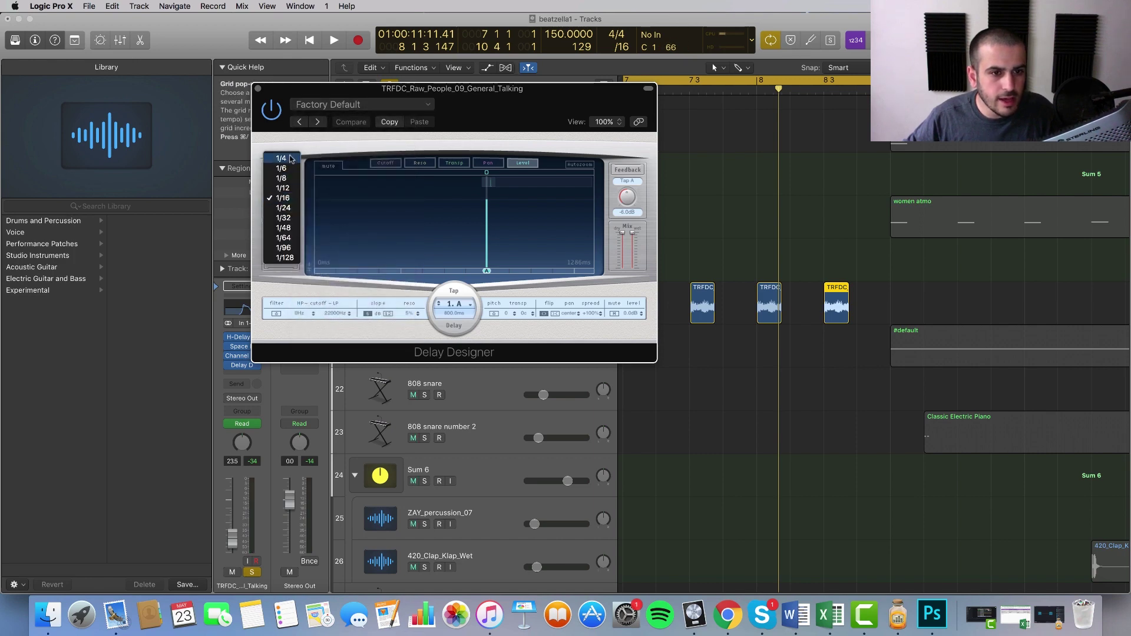
click(261, 93)
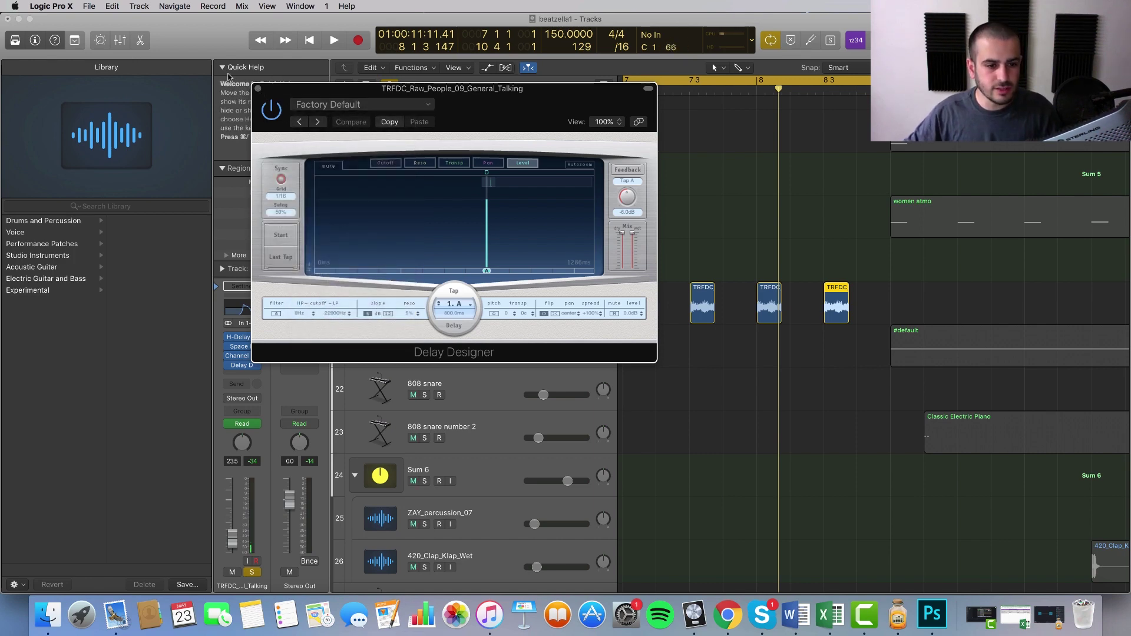
click(258, 90)
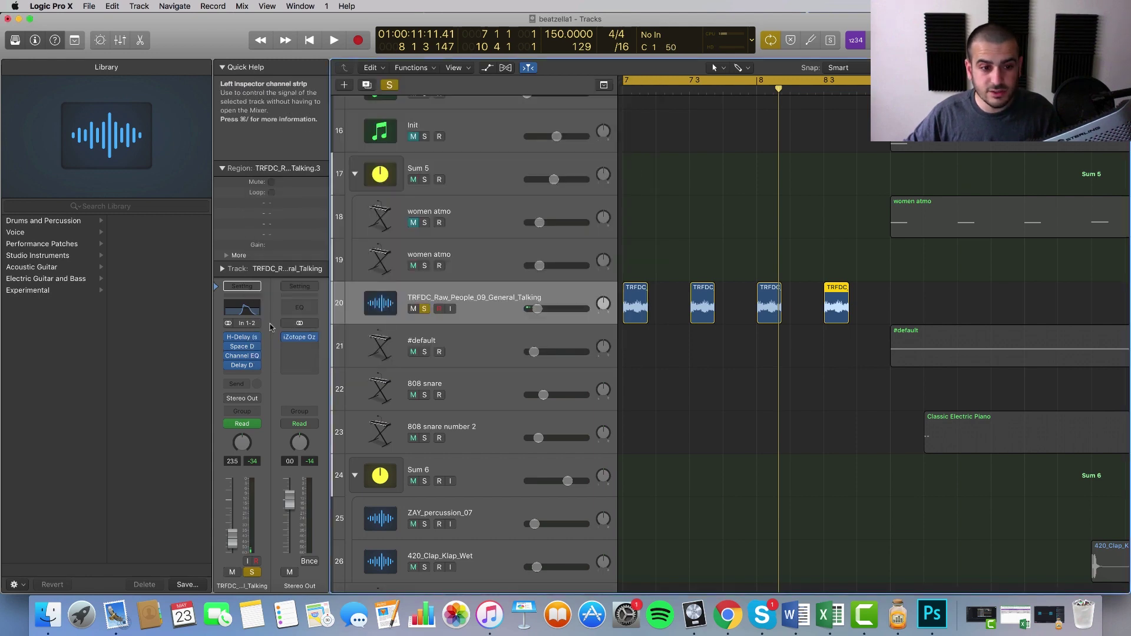
click(260, 365)
click(252, 382)
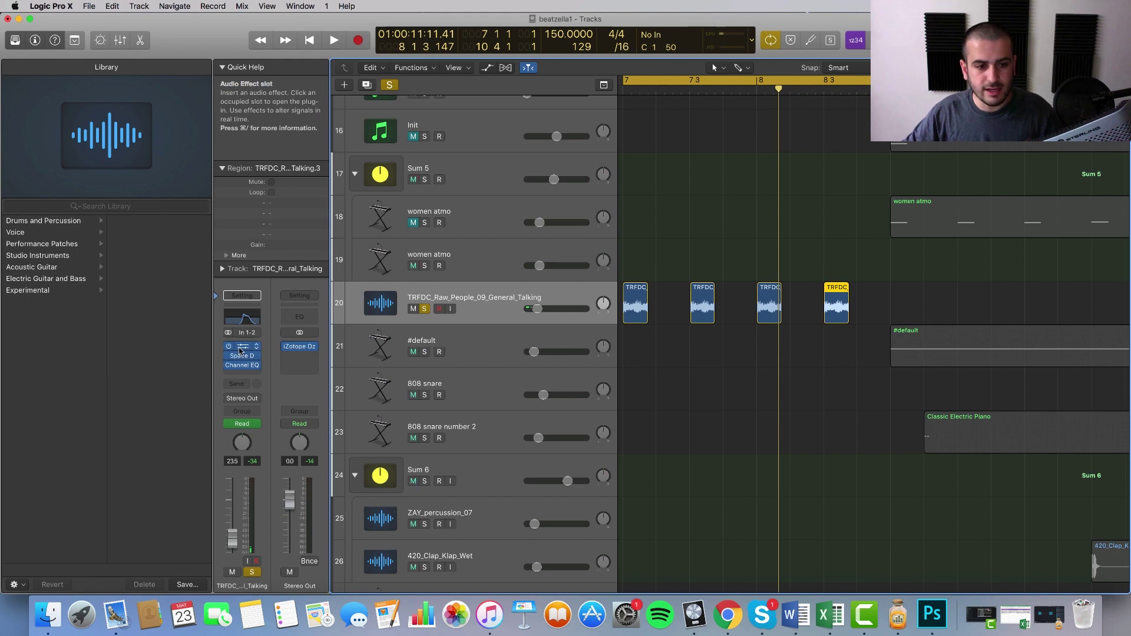
Select the talking track with its four clips and turn off its solo.
click(663, 392)
scroll(665, 393, left, 3)
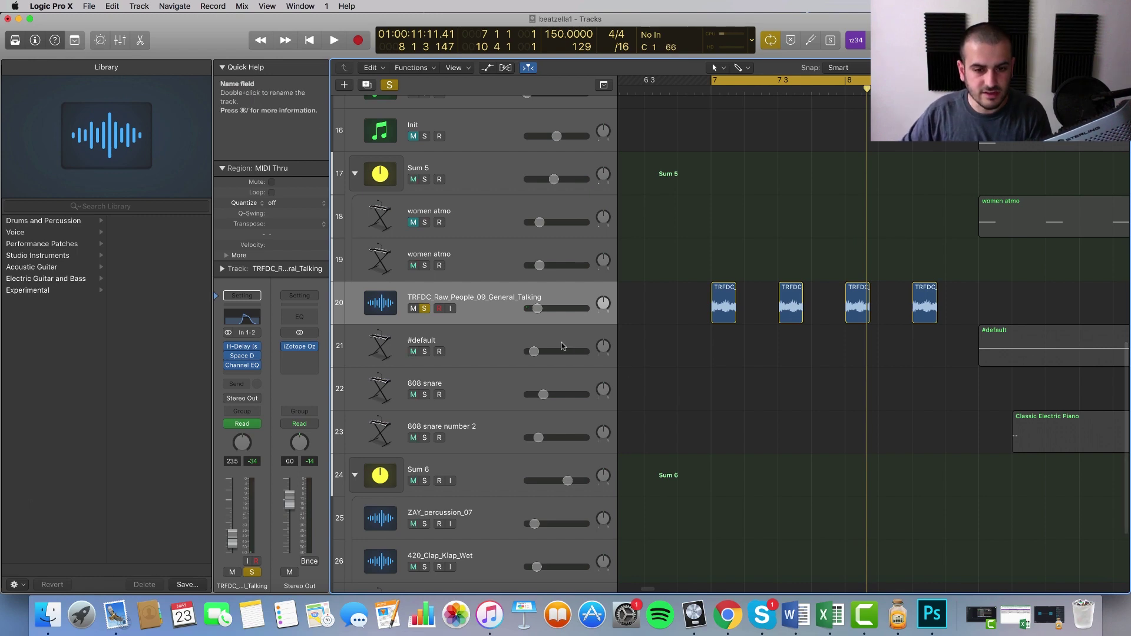
click(473, 313)
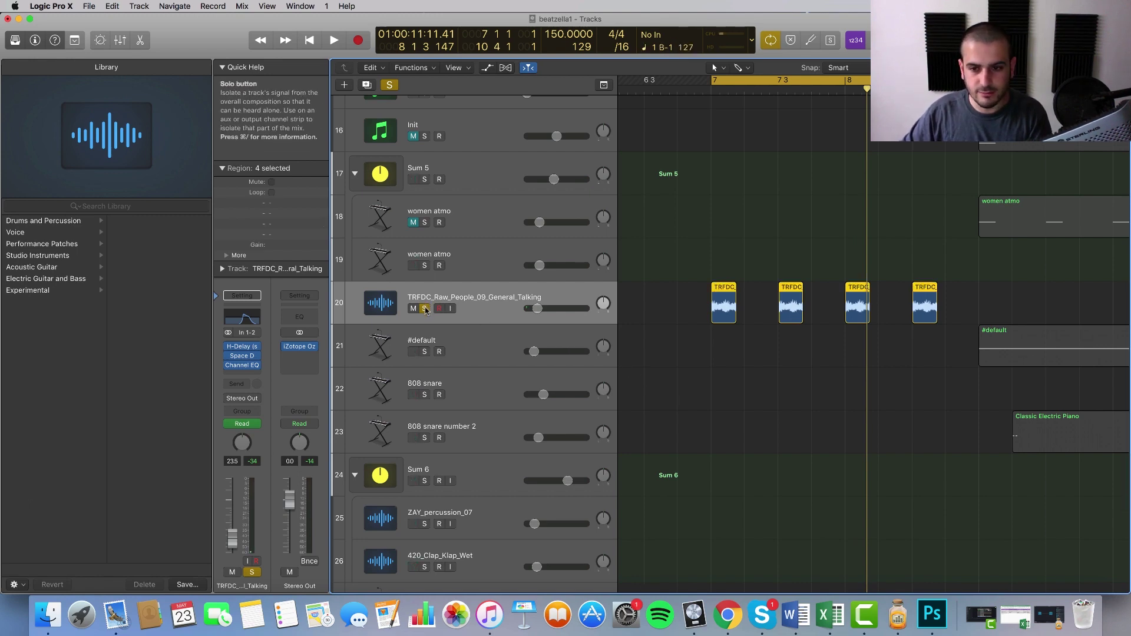
click(424, 308)
Show the track automation and examine the talking track's Channel EQ Low Cut Frequency and High Cut Frequency curves.
scroll(747, 377, down, 3)
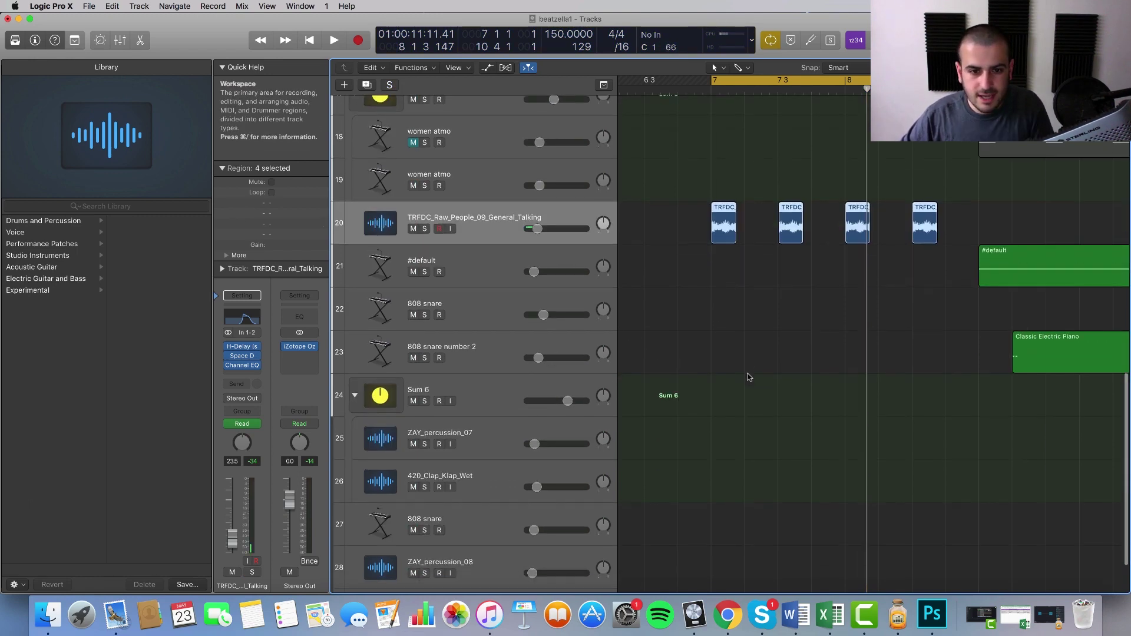
scroll(747, 377, right, 1)
key(a)
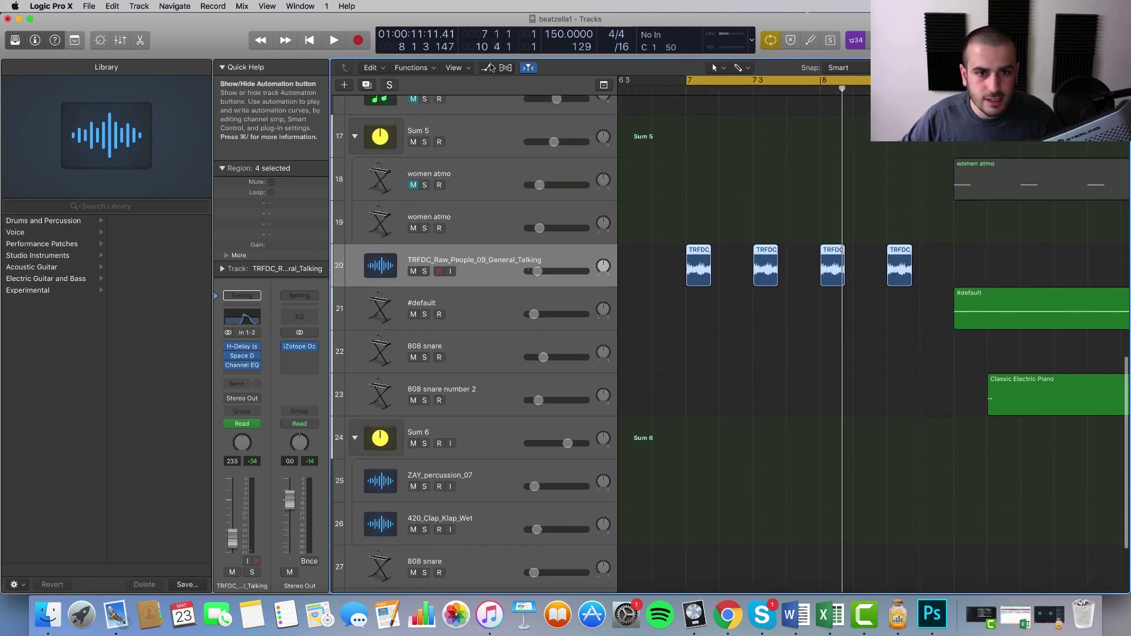
click(557, 282)
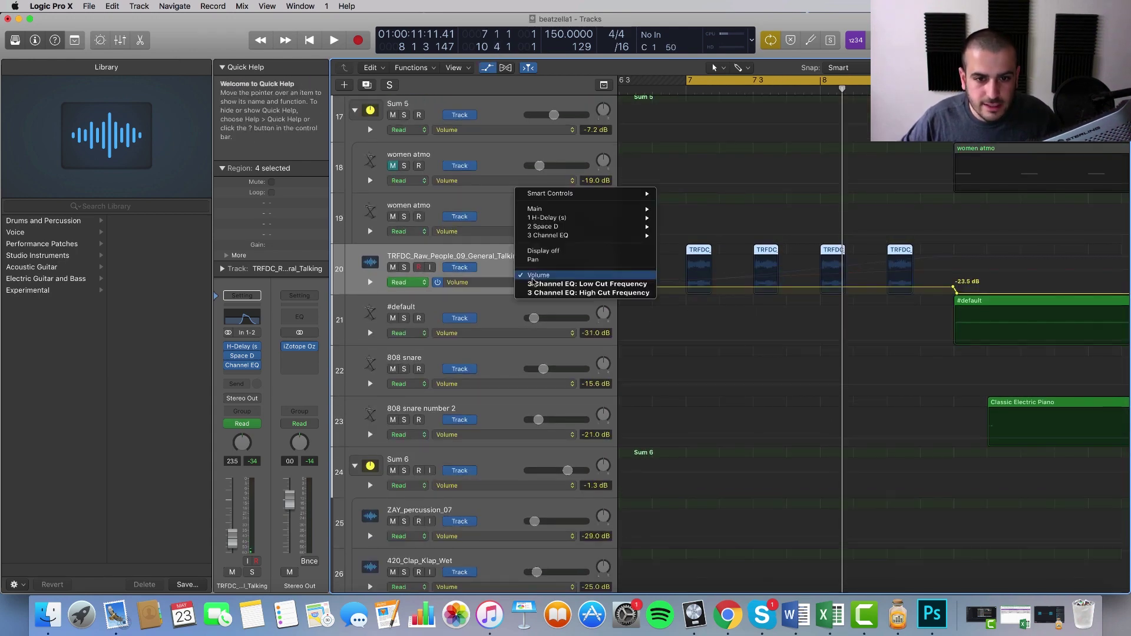
click(543, 285)
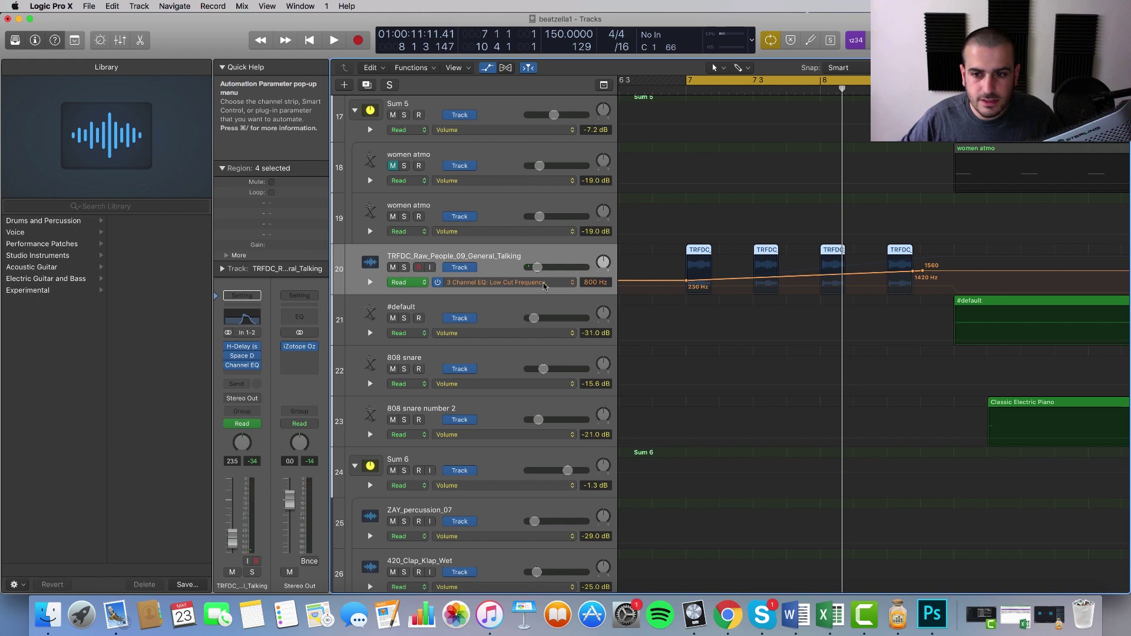
click(544, 285)
click(543, 292)
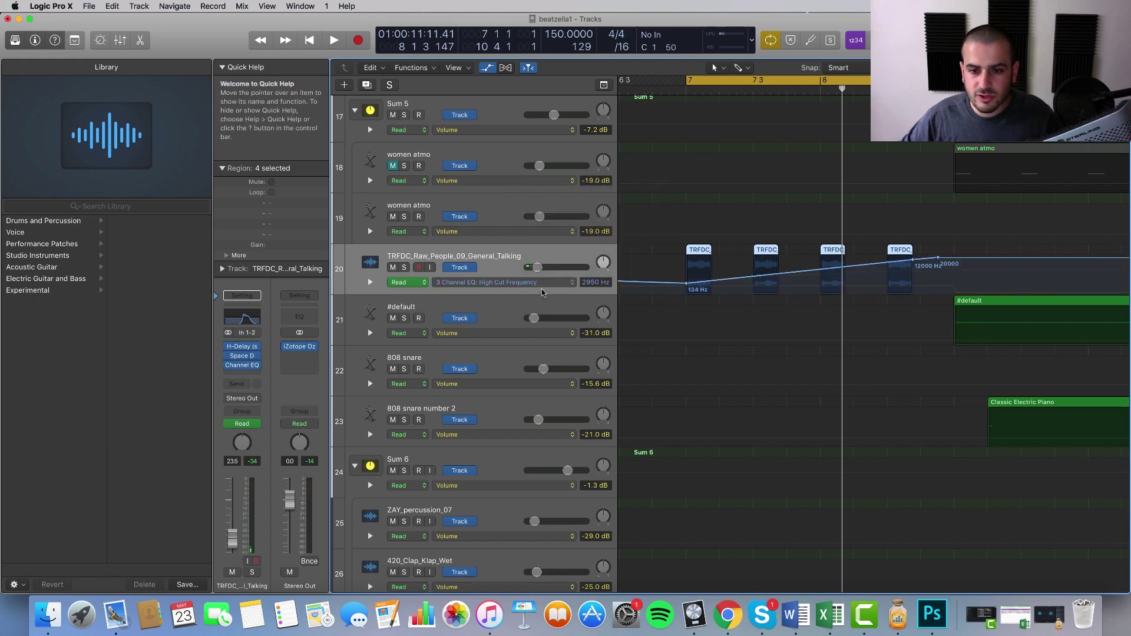
Display the talking track's Volume automation and play the transition with all tracks past bar 9.
click(543, 285)
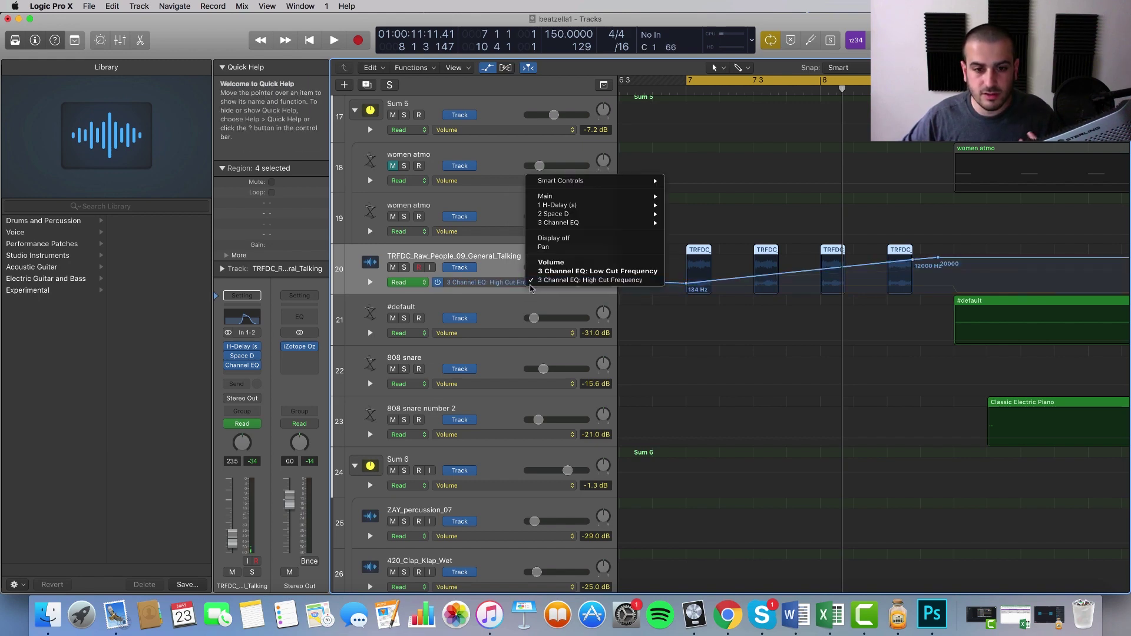
click(507, 283)
click(506, 283)
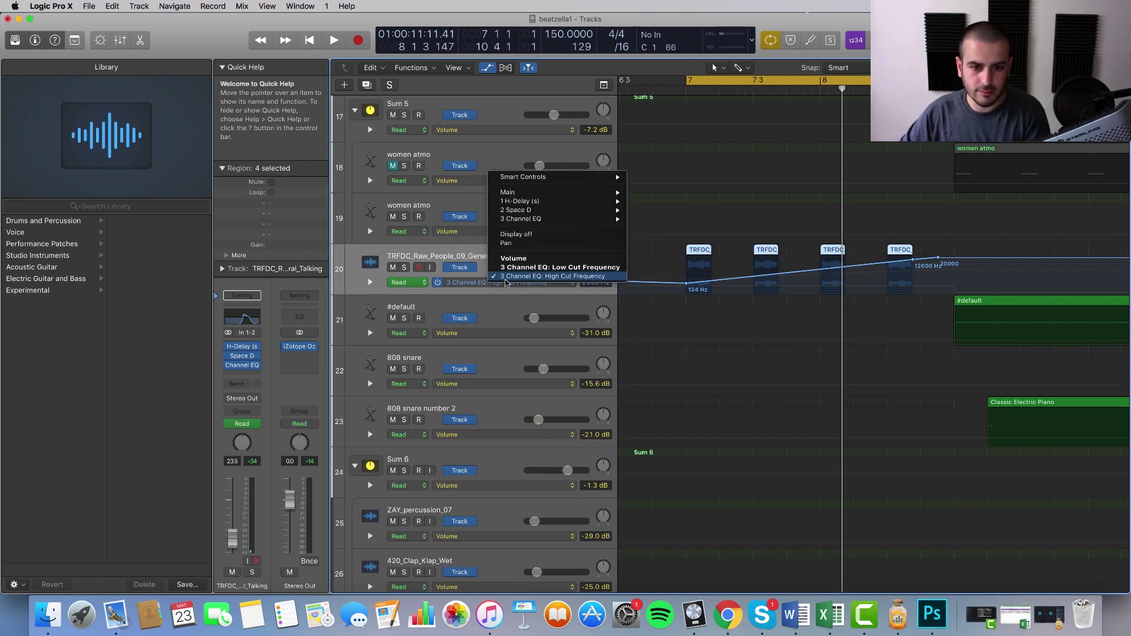
click(513, 259)
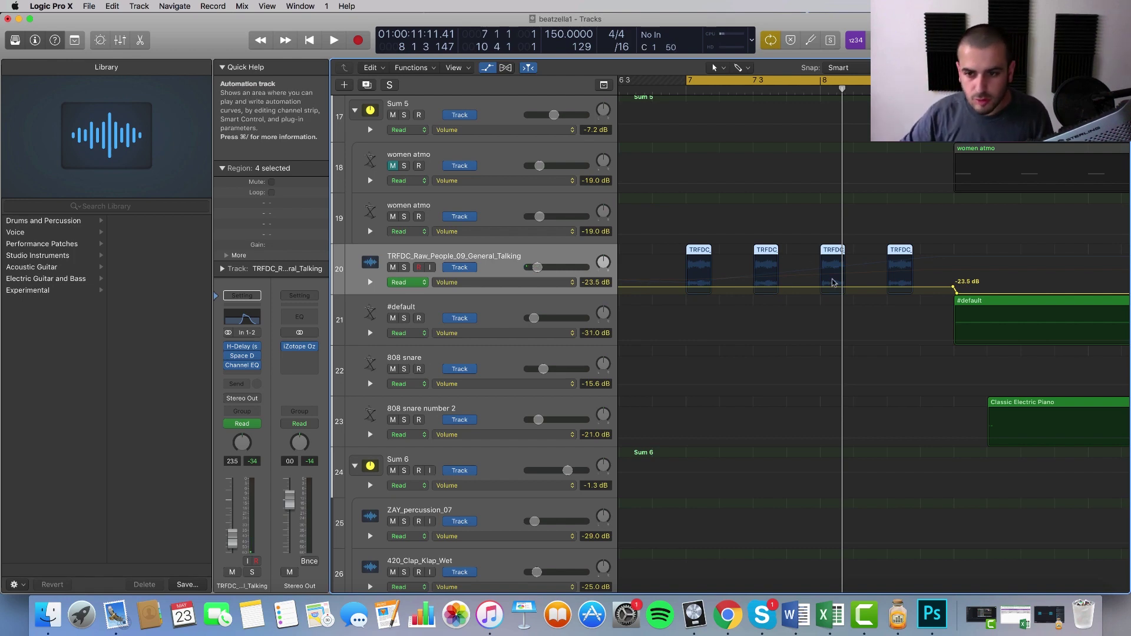
key(space)
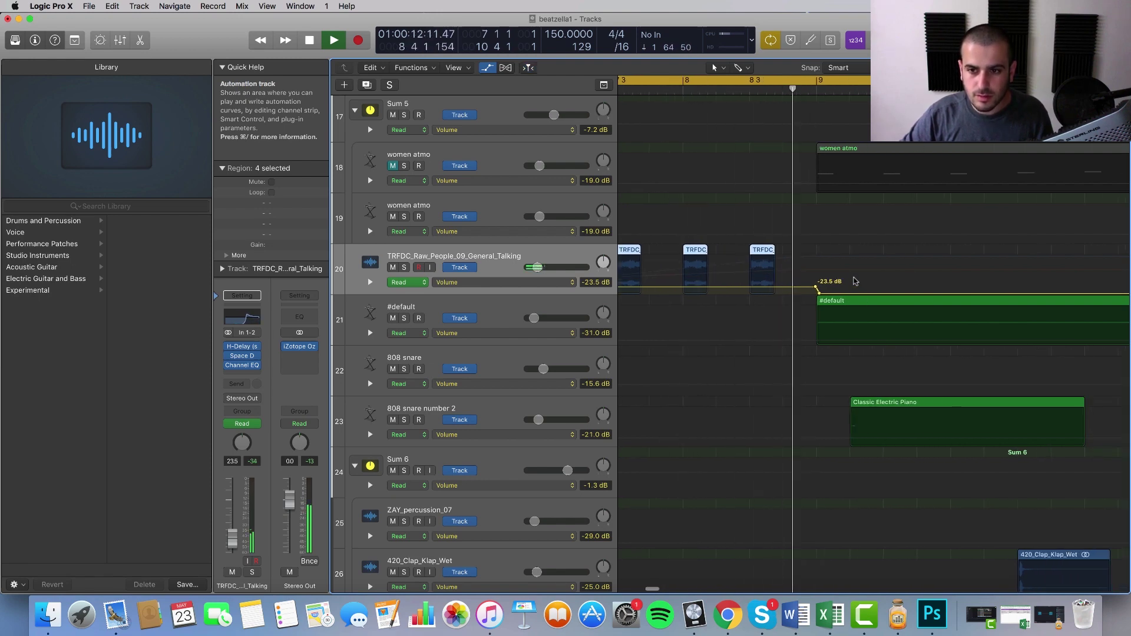
key(space)
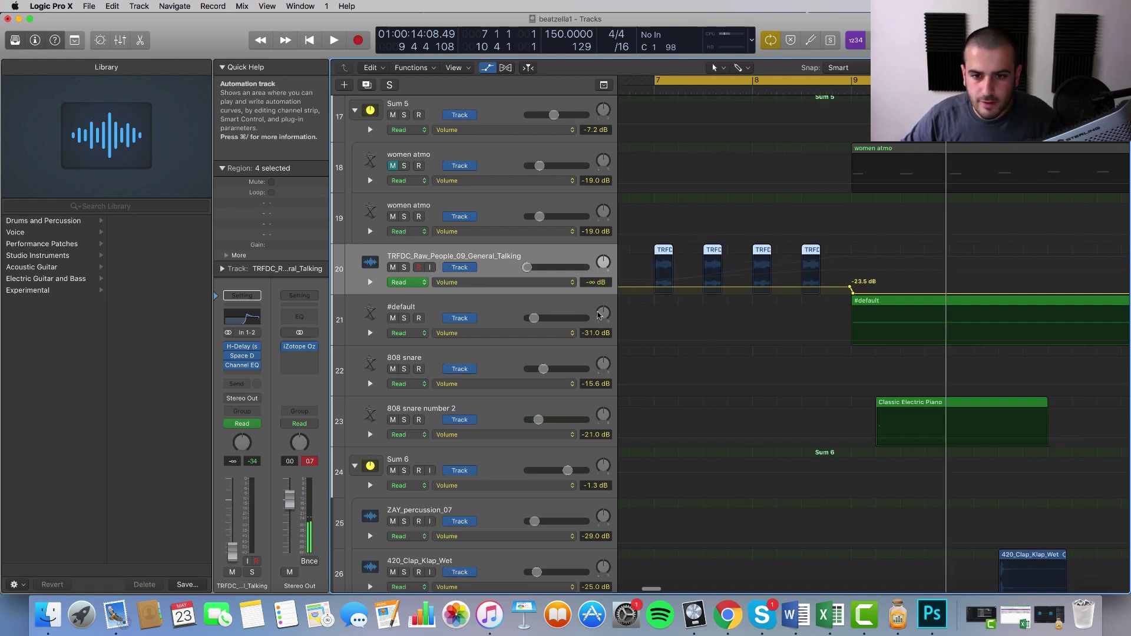
Hide the track automation and return to the first tracks of the project.
scroll(751, 267, up, 3)
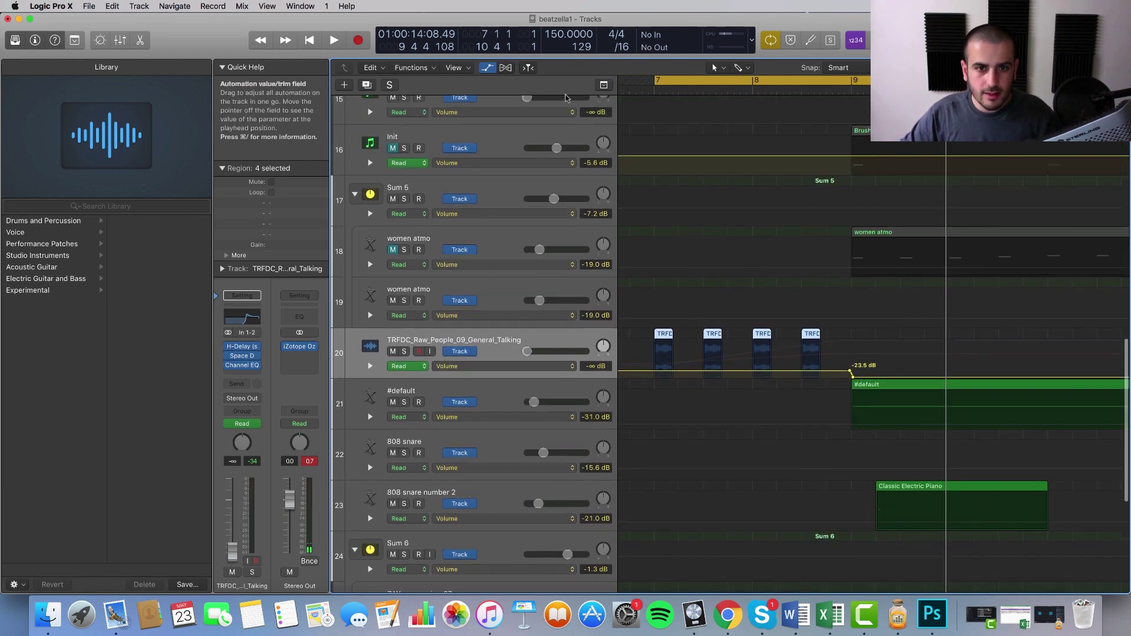
click(487, 67)
scroll(815, 321, up, 5)
scroll(815, 322, up, 3)
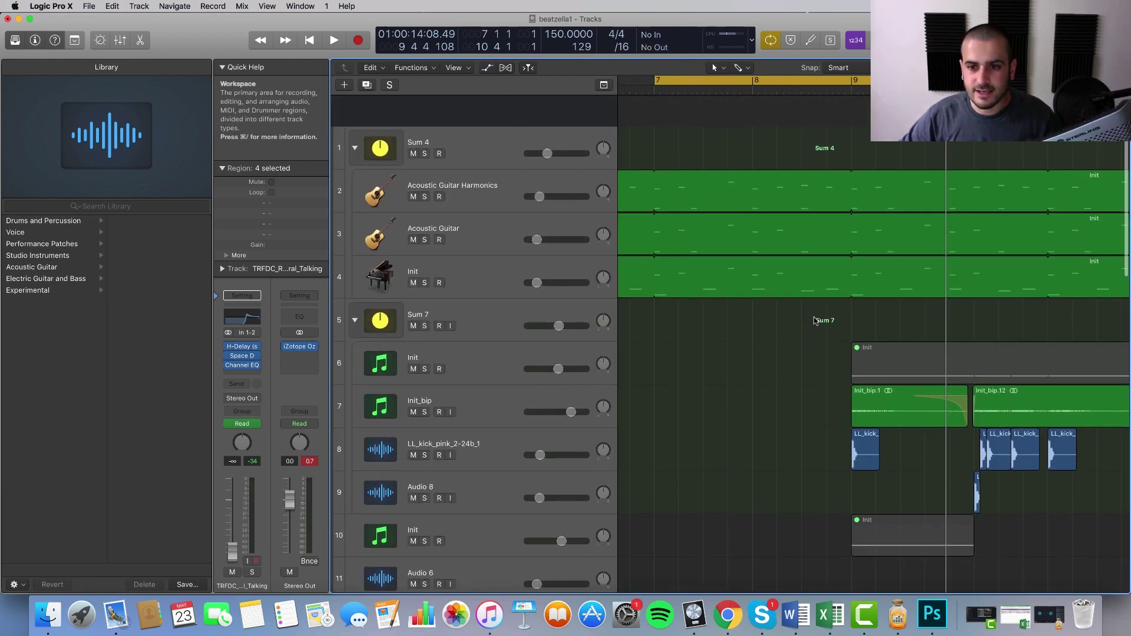
Set the cycle range to run from bar 9 to the middle of bar 13.
scroll(815, 321, right, 4)
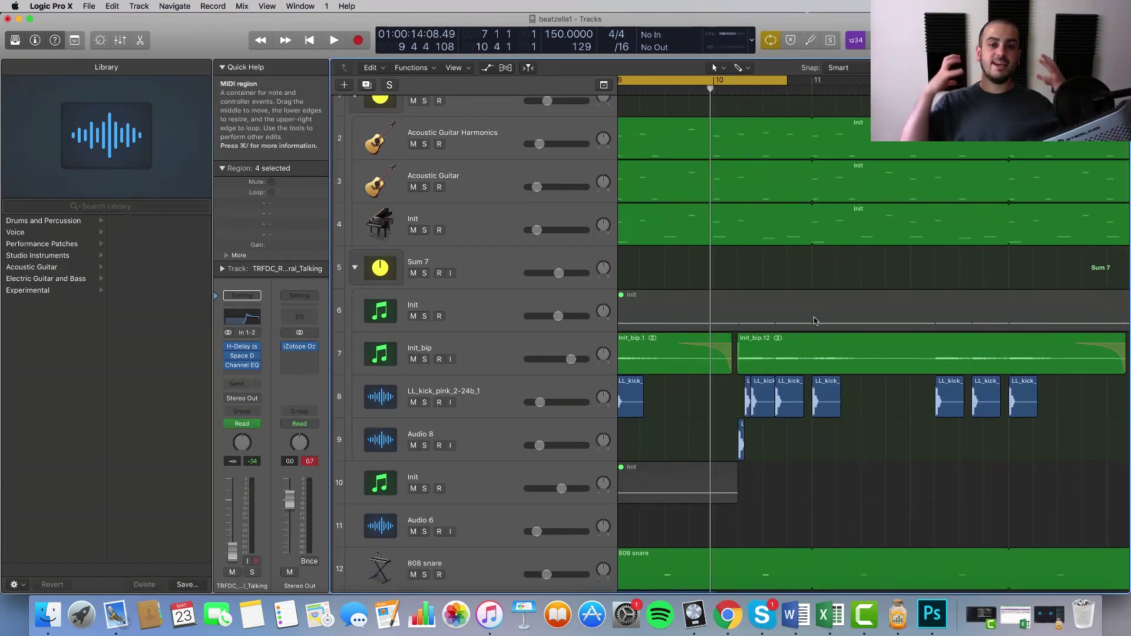
scroll(815, 322, left, 3)
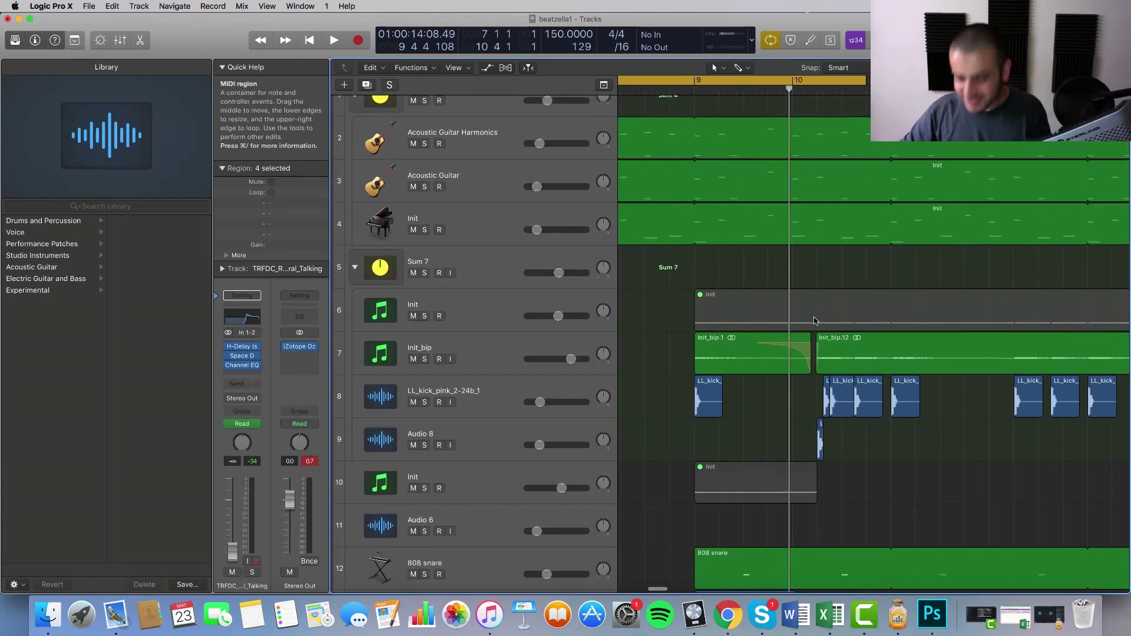
click(712, 84)
drag(697, 83, 1129, 236)
key(super+Left)
key(super+Left)
key(super+Left)
key(super+Left)
key(super+Left)
key(super+Left)
key(super+Right)
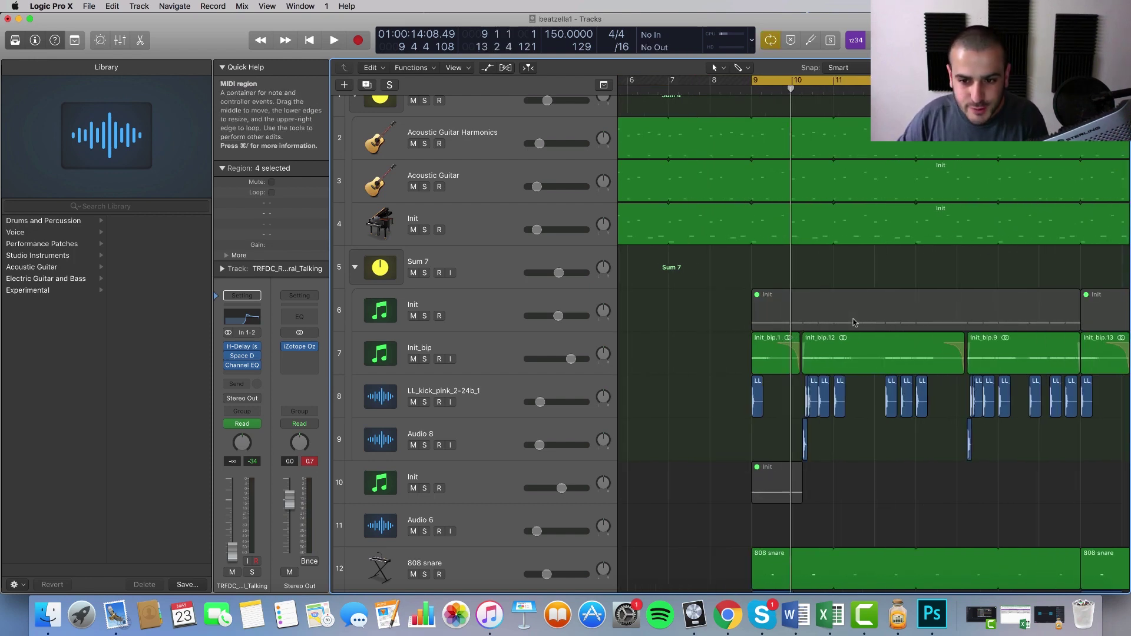
Duplicate the first Init instrument track in the Sum 7 stack.
scroll(806, 317, right, 2)
click(518, 299)
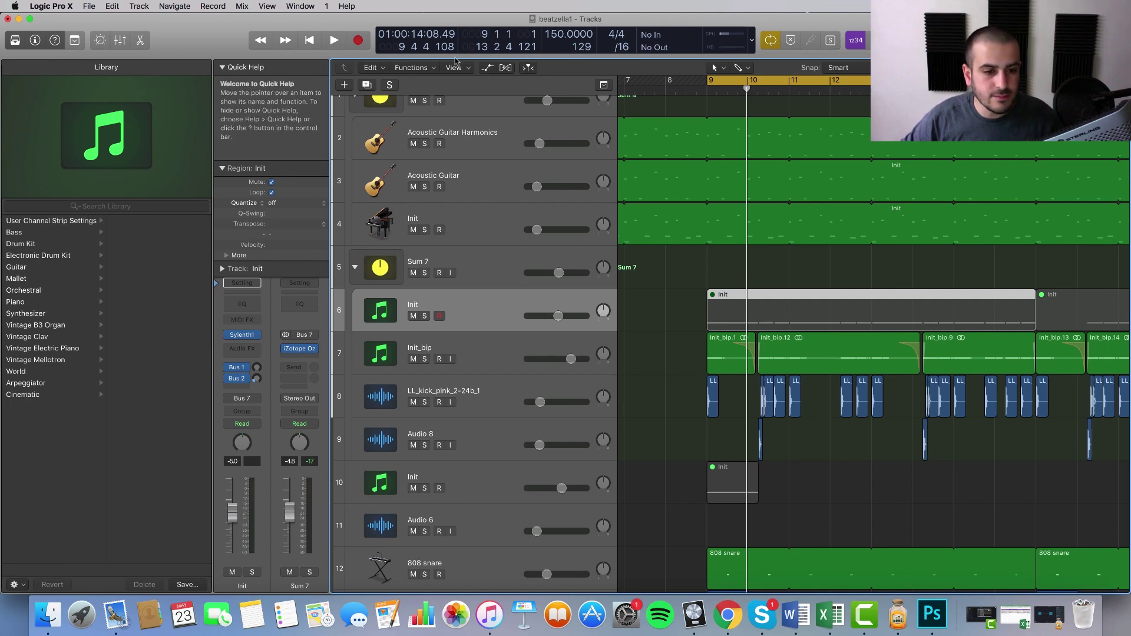
click(366, 85)
Create an empty region from bar 9 to bar 14 on the duplicated Init track, and remove it again.
double_click(727, 353)
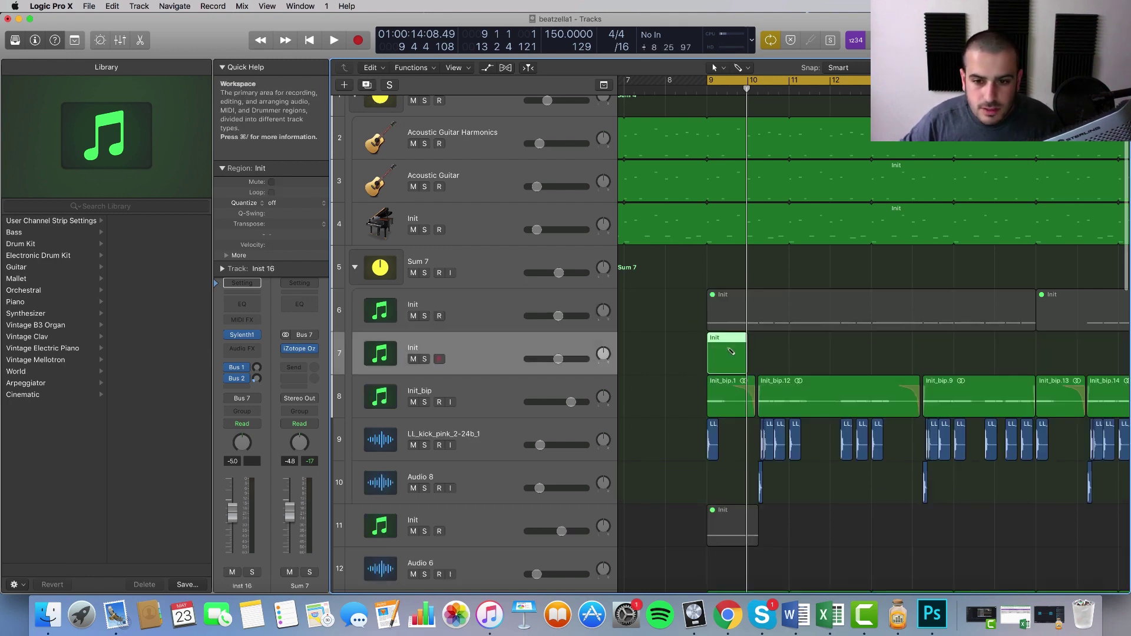
drag(845, 359, 912, 360)
click(854, 311)
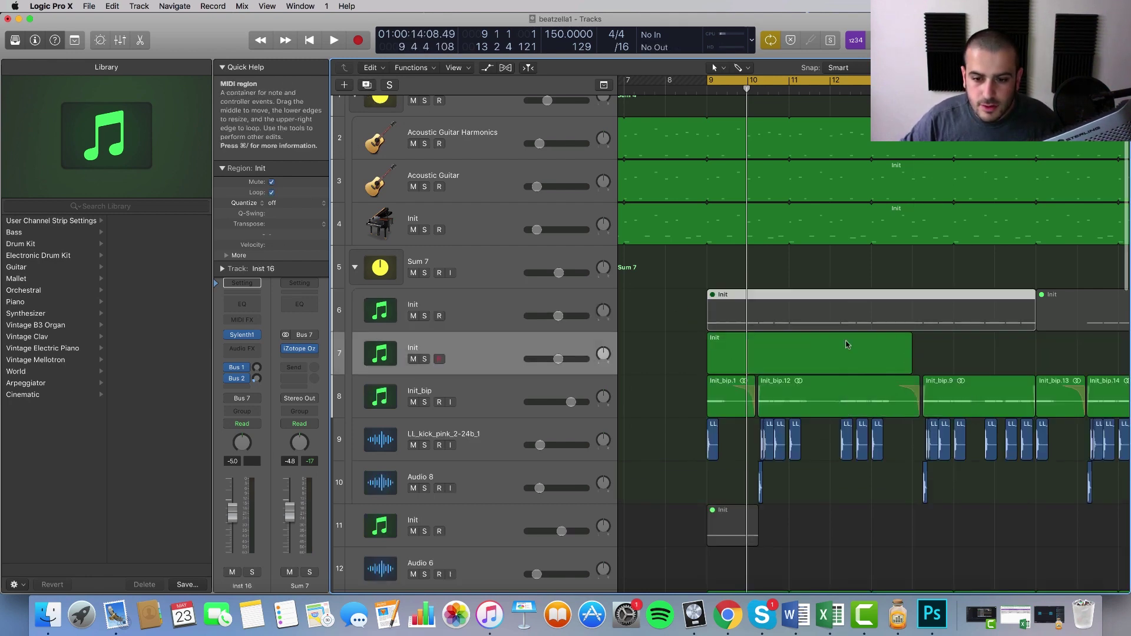
mouse_move(788, 293)
mouse_down()
mouse_move(789, 339)
mouse_move(787, 306)
mouse_up()
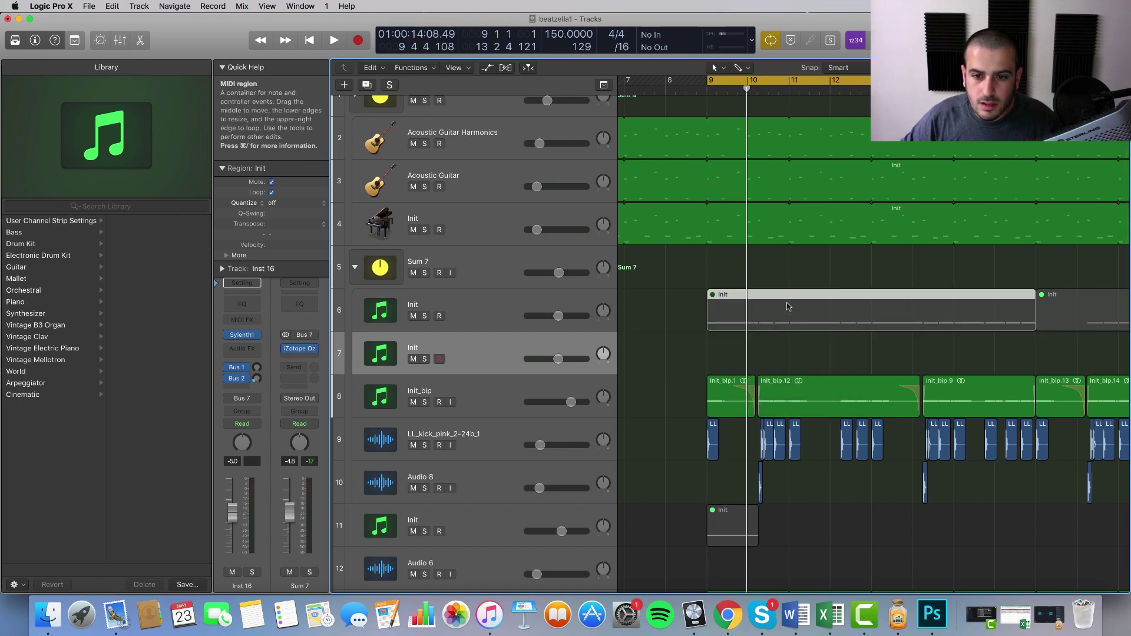
Create a one-bar region at bar 9 on the duplicated Init track and draw a B-1 note about half a bar long in the Piano Roll.
double_click(787, 306)
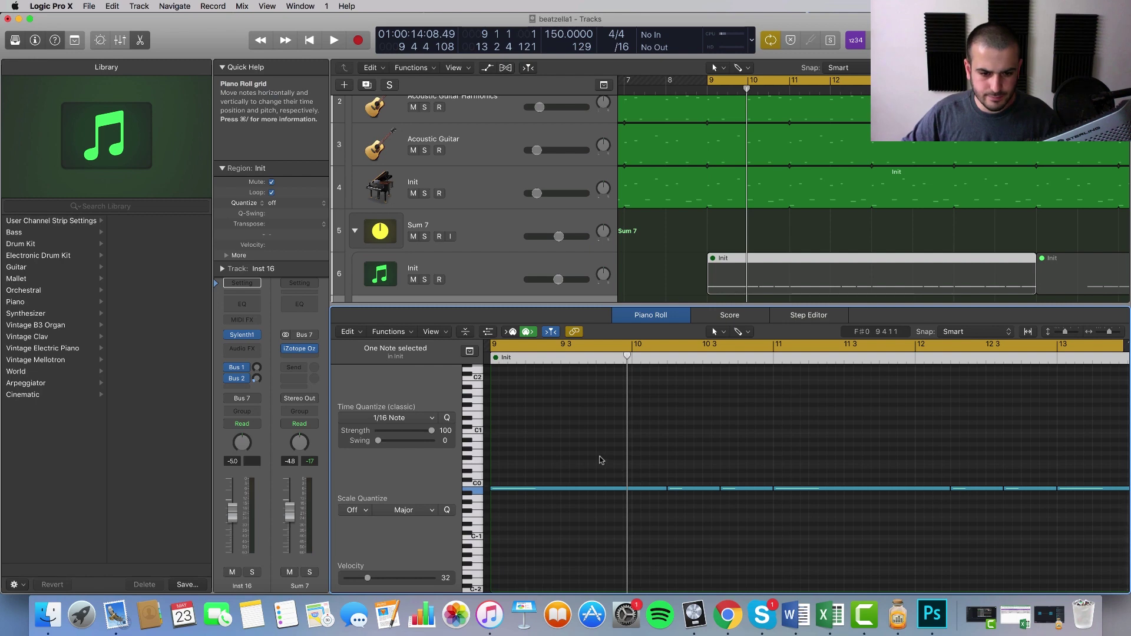
scroll(736, 200, down, 4)
click(738, 198)
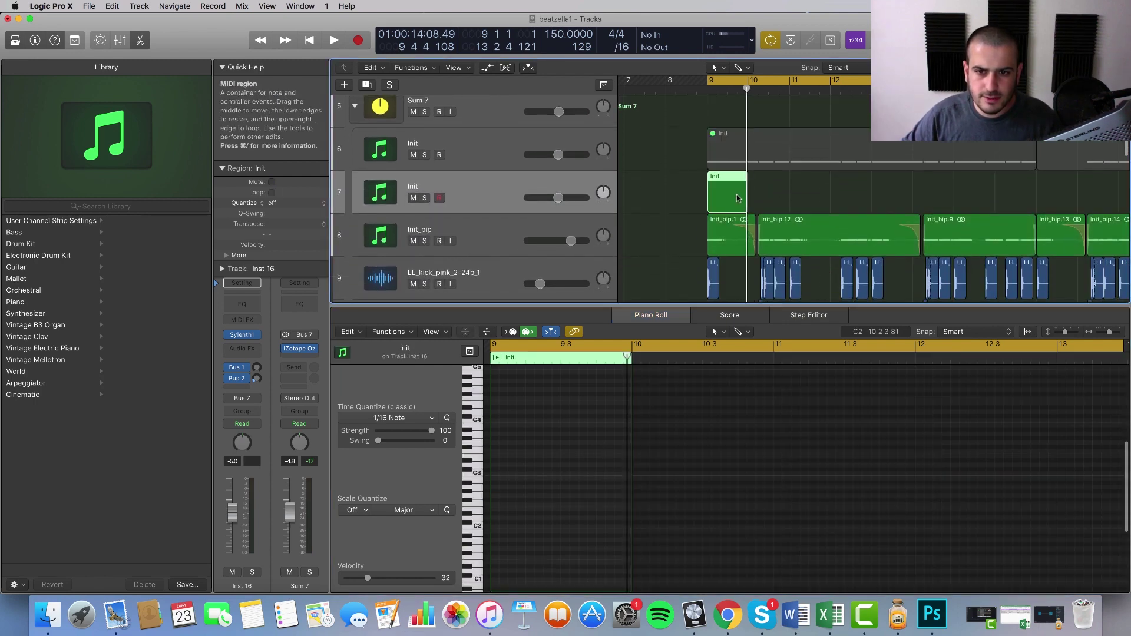
scroll(505, 530, down, 3)
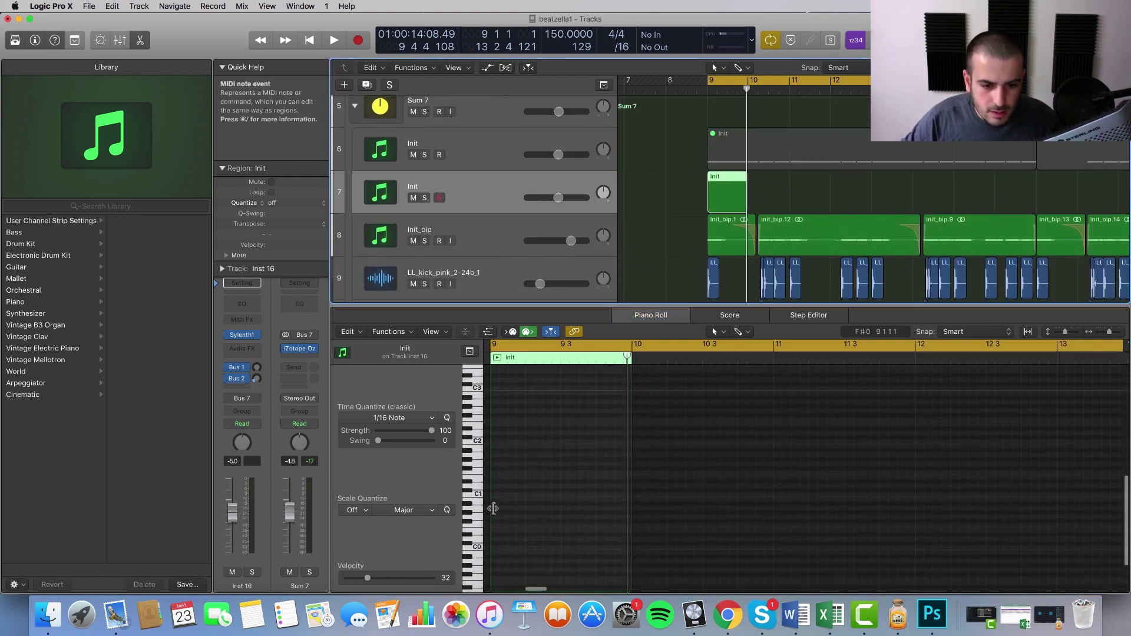
drag(498, 557, 568, 554)
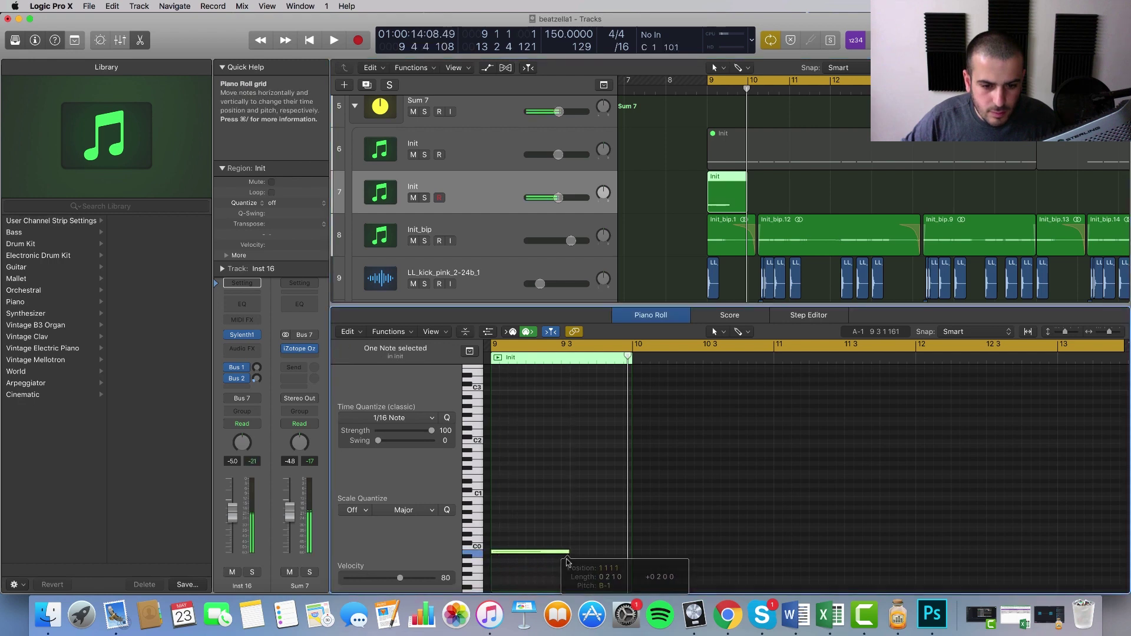
Solo the duplicated Init track and play its one-bar region on its own.
key(space)
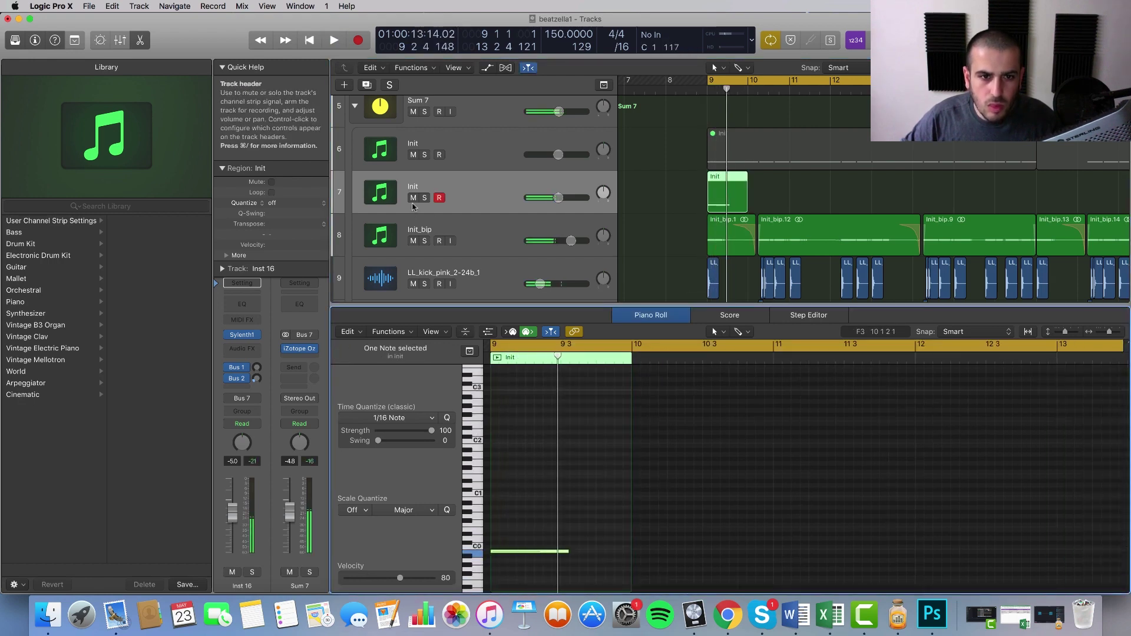
key(s)
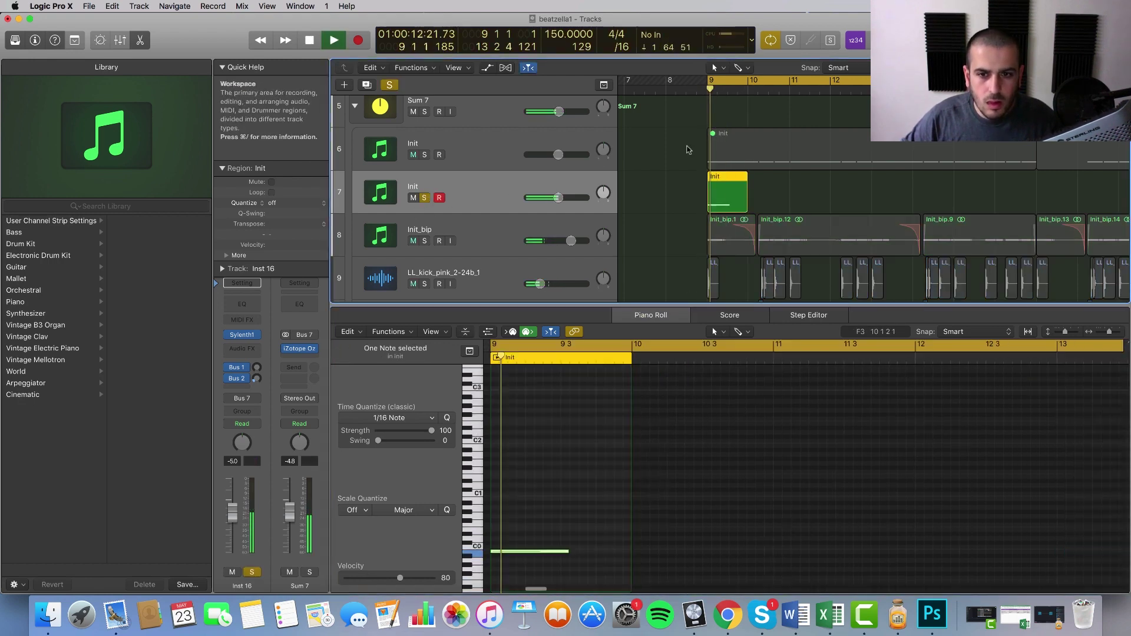
key(space)
click(725, 145)
click(727, 191)
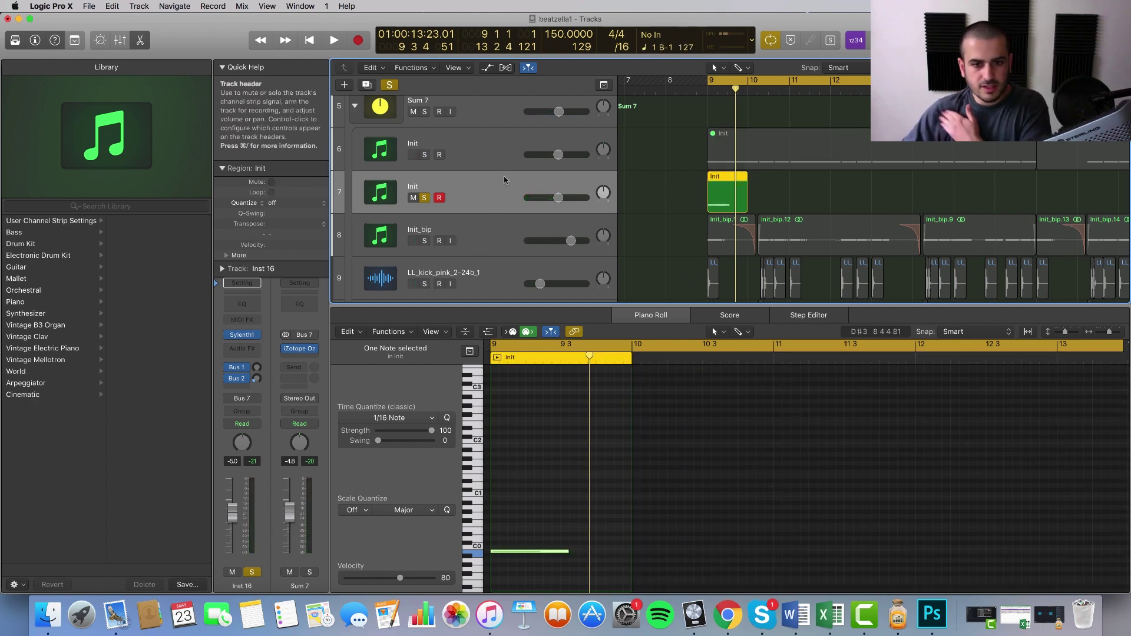
Open the duplicated Init track's Sylenth1 instrument and examine the Oscillator A1 waveform choices and the distortion effect settings.
click(244, 336)
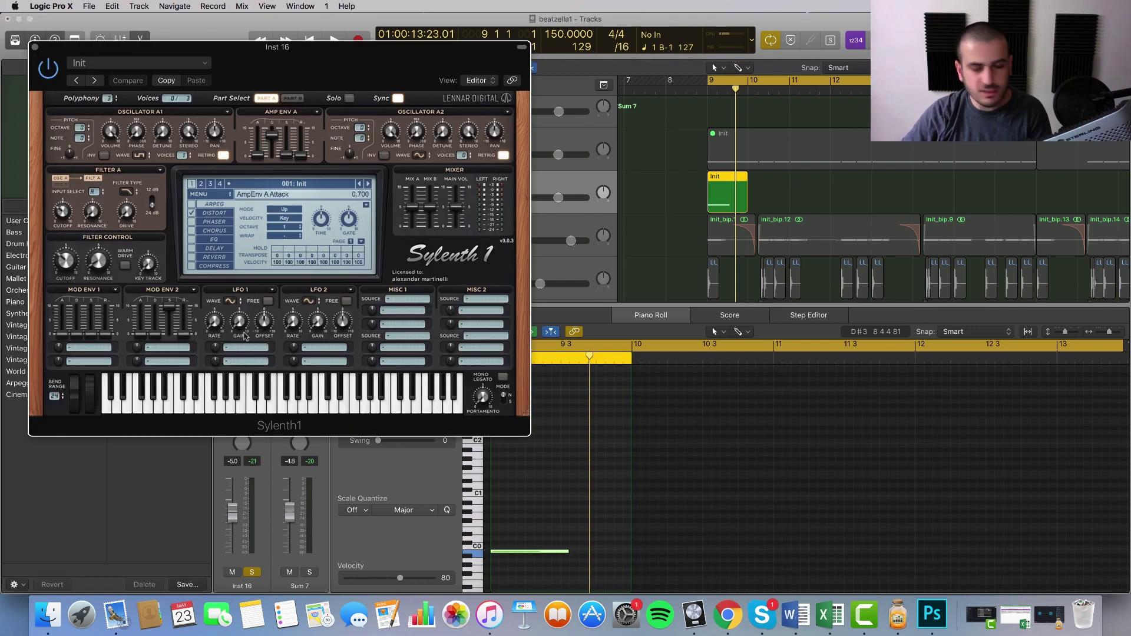
drag(358, 78, 803, 123)
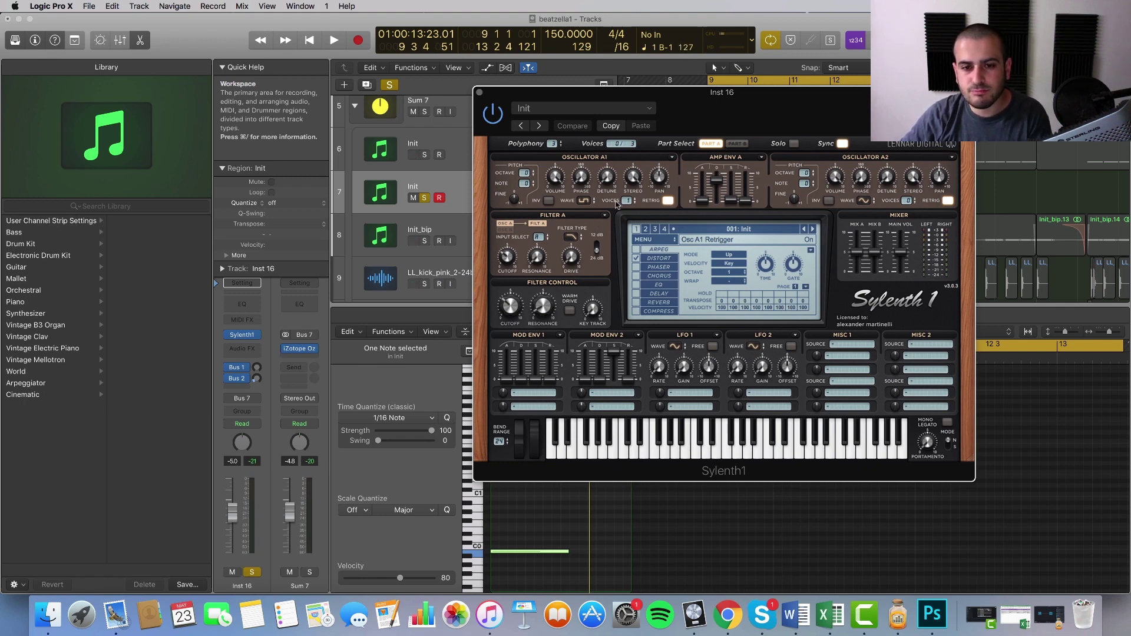
click(585, 202)
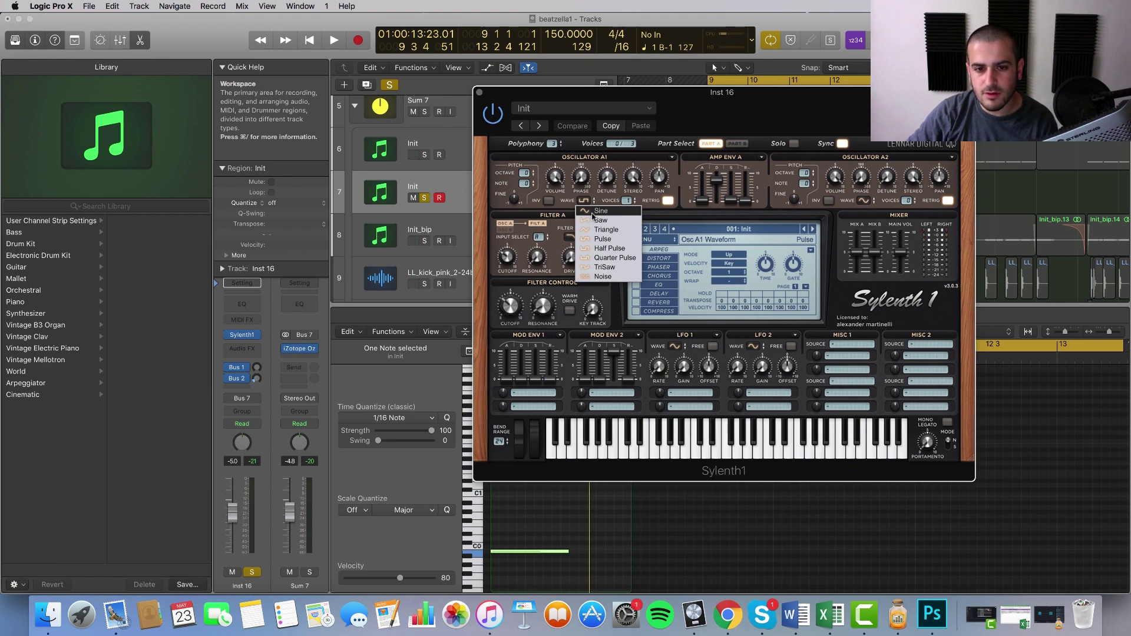
click(615, 205)
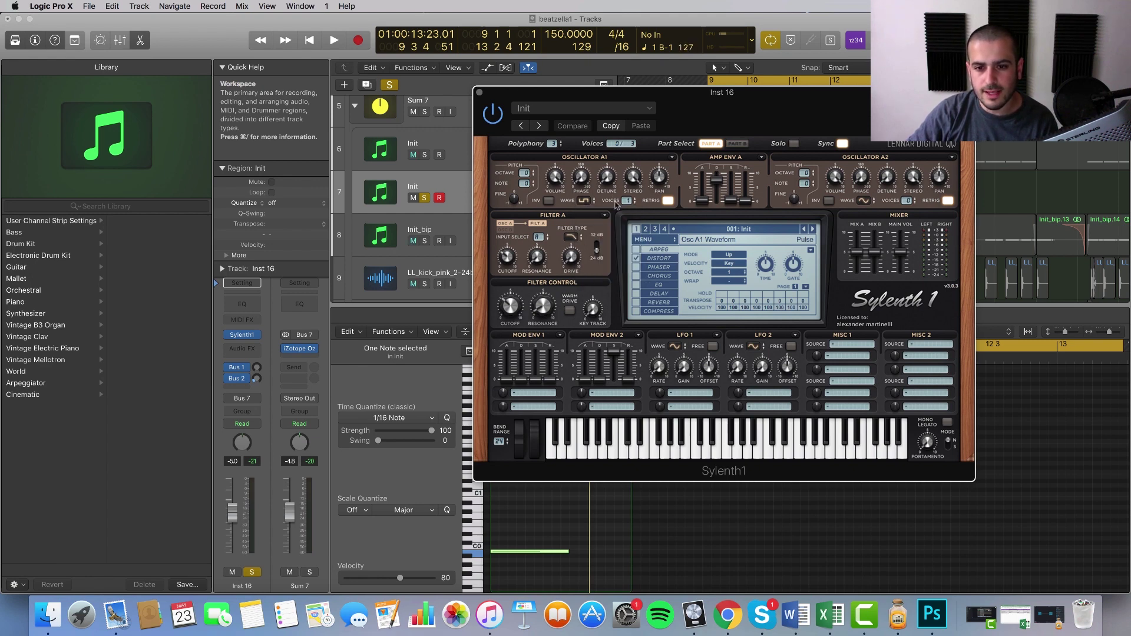
click(659, 259)
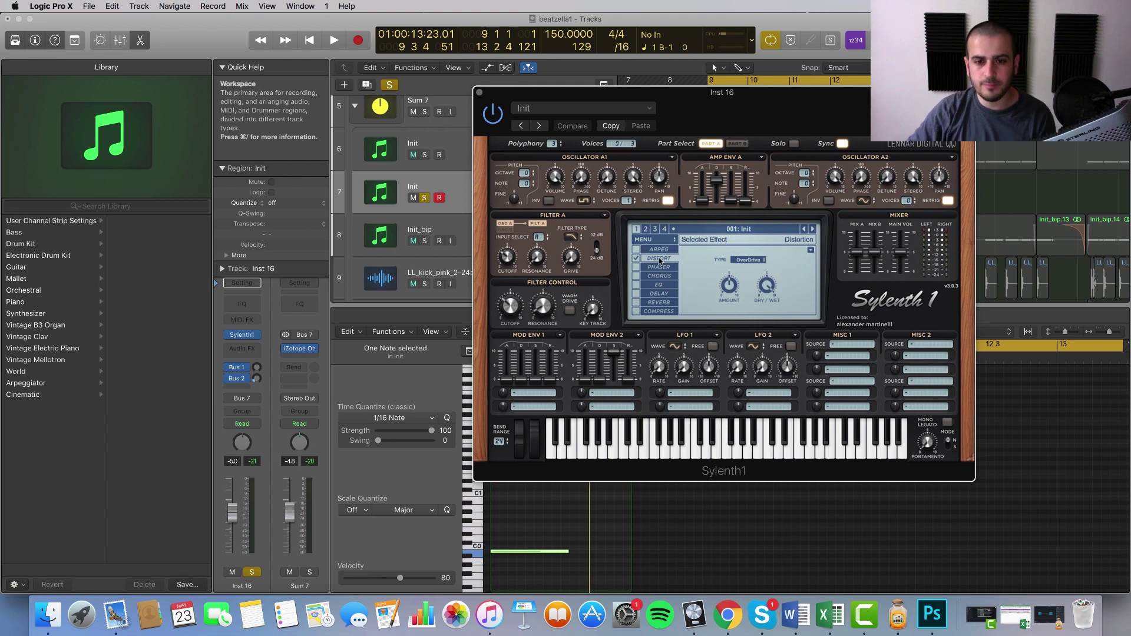
click(587, 202)
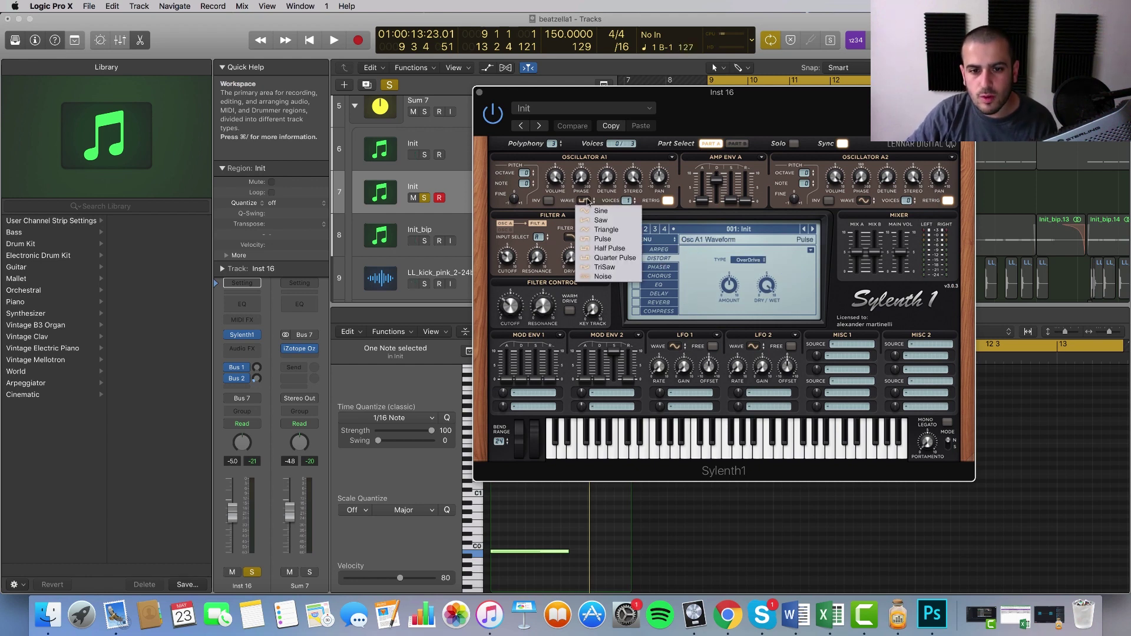
click(617, 194)
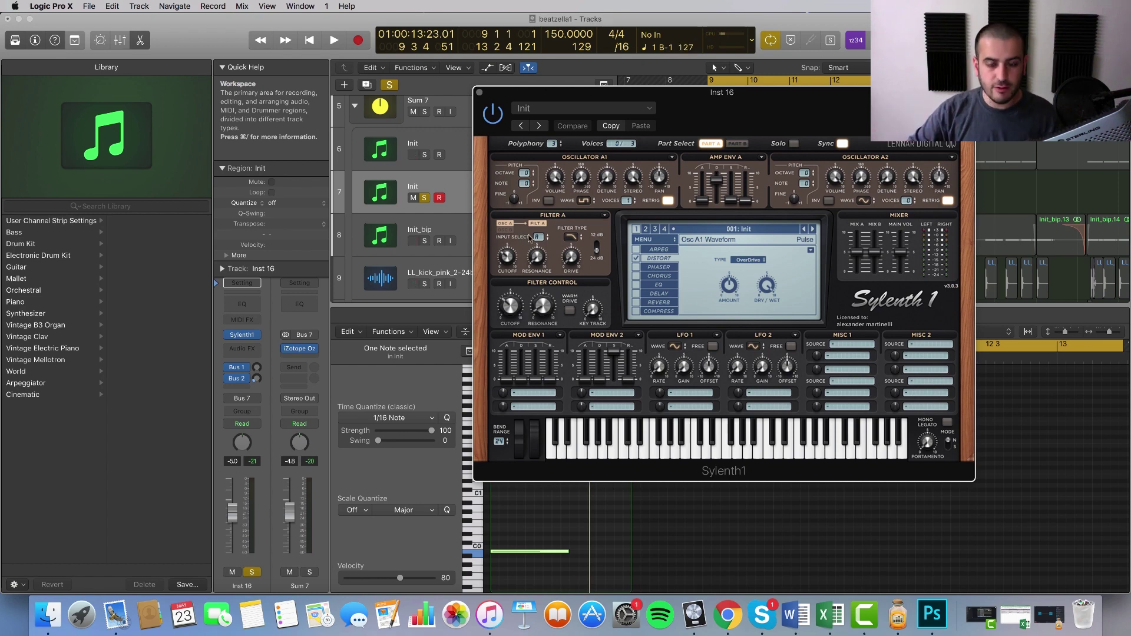
Set Oscillator A1 to a Sine wave, turn off the distortion effect, and audition the sound.
click(587, 199)
click(595, 210)
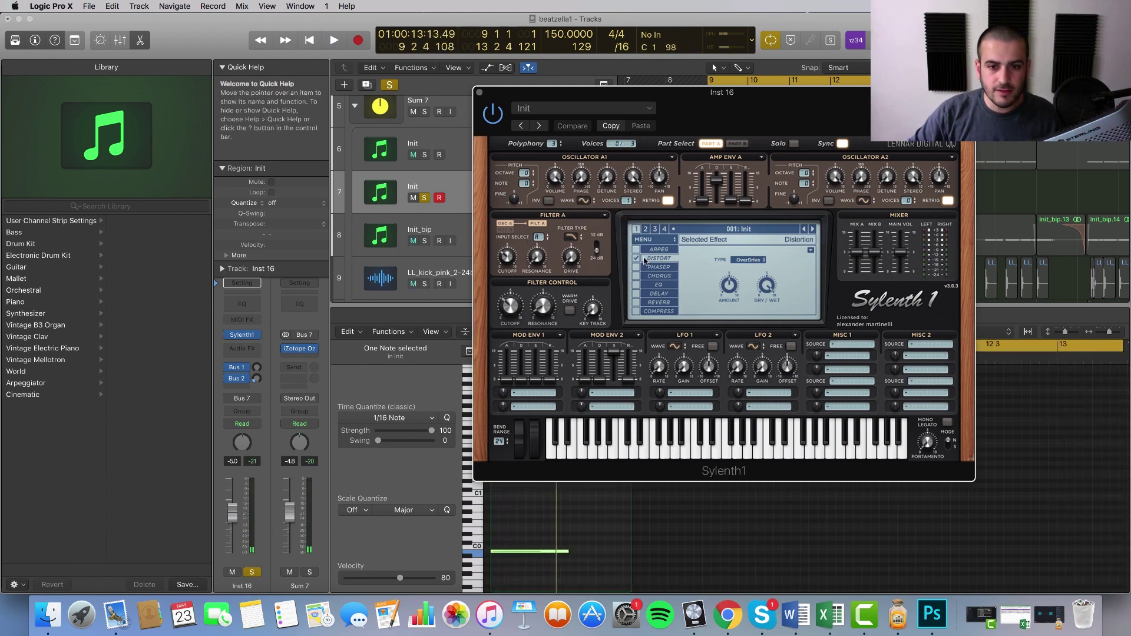
click(638, 259)
key(space)
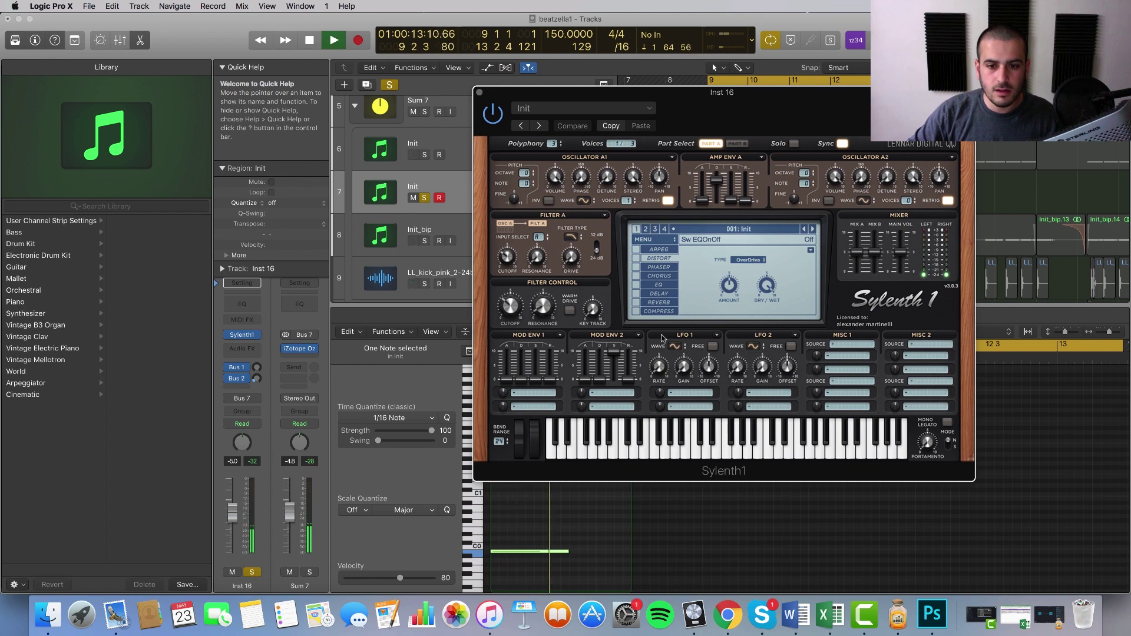
key(space)
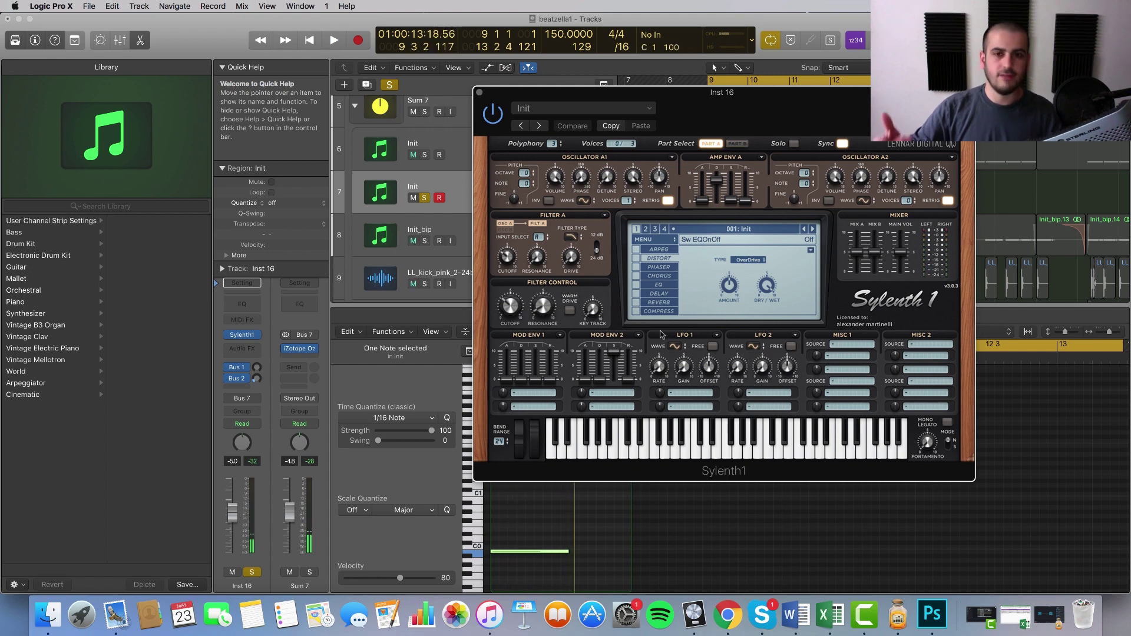
Turn the distortion back on, set Oscillator A1 to Pulse, audition the sound, and close the synth window.
click(636, 258)
click(584, 201)
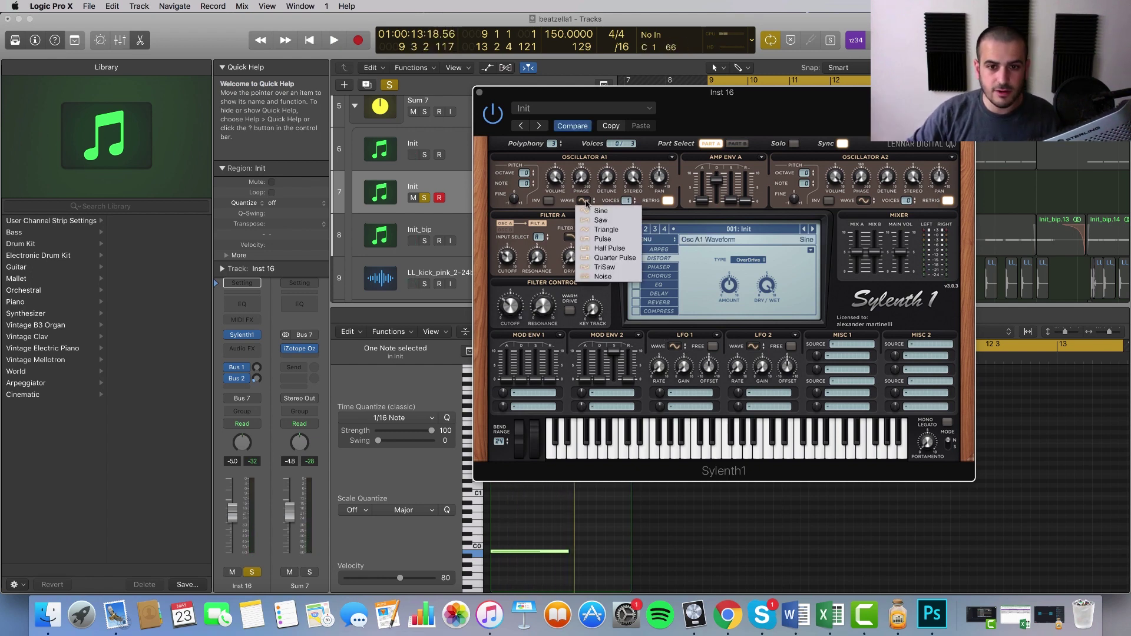
click(592, 239)
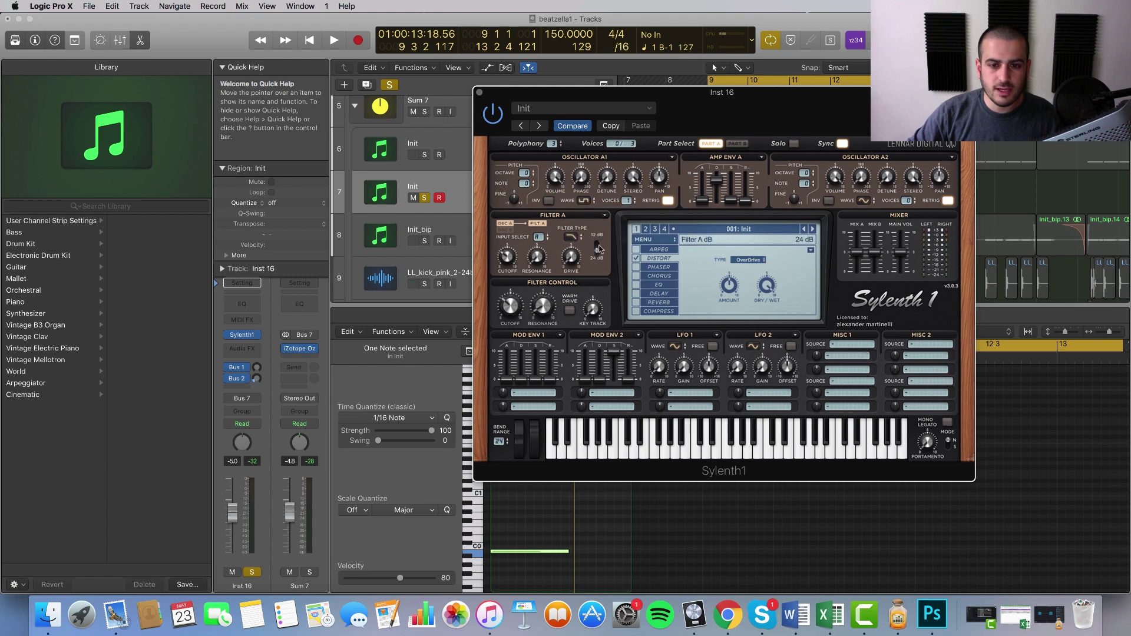
key(space)
key(space)
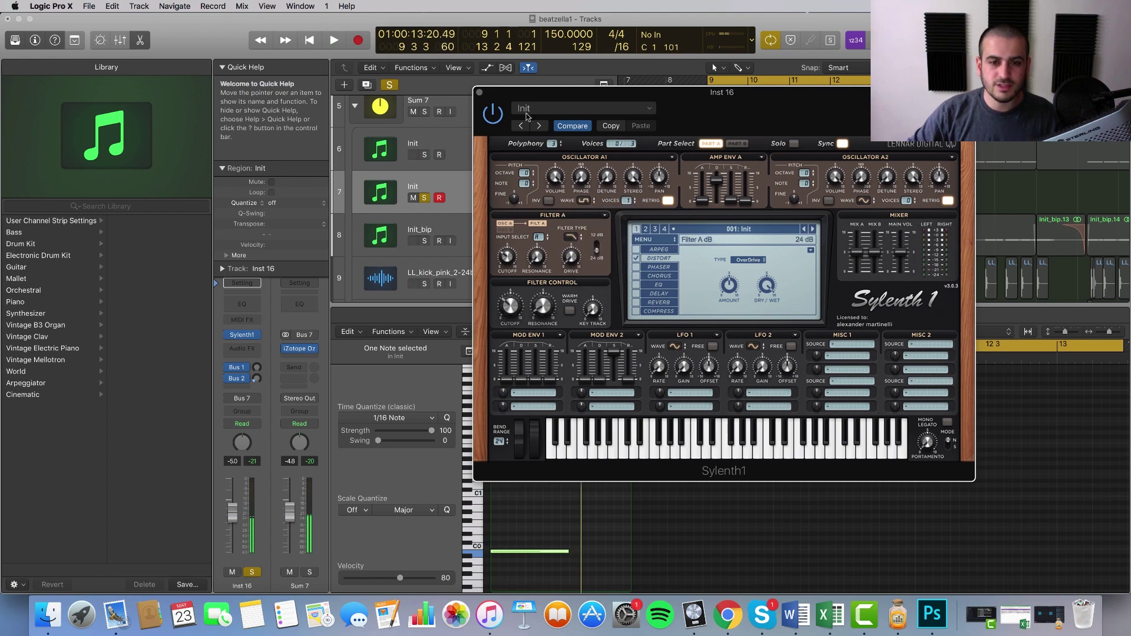
click(481, 94)
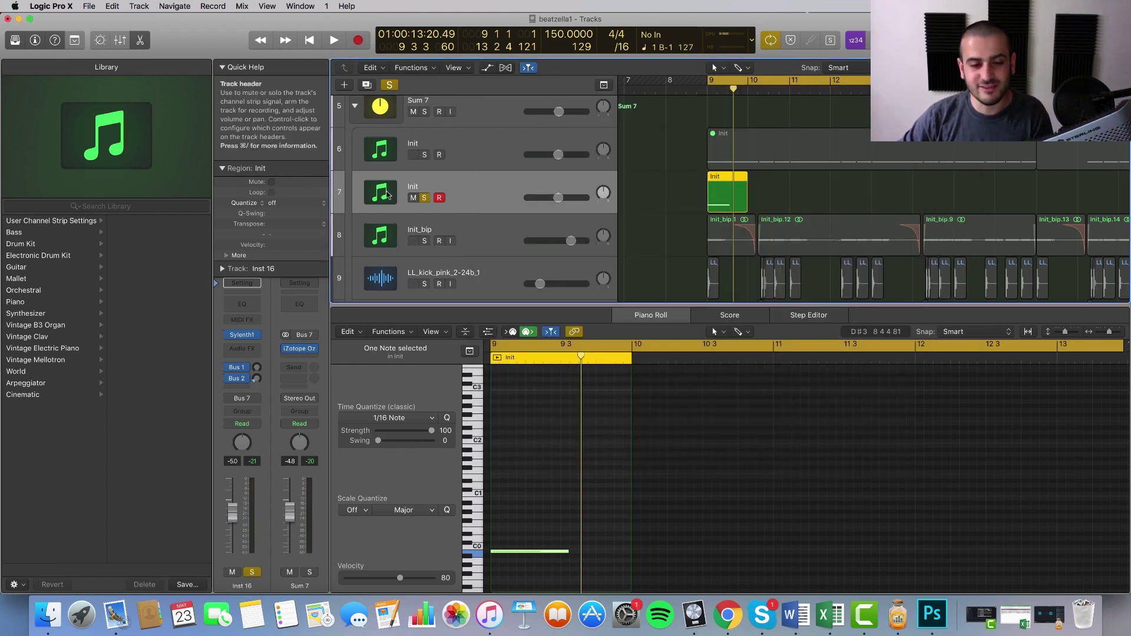
Switch the solo from the duplicated Init track to the Init_bip track, play it, and clear the solo.
click(425, 198)
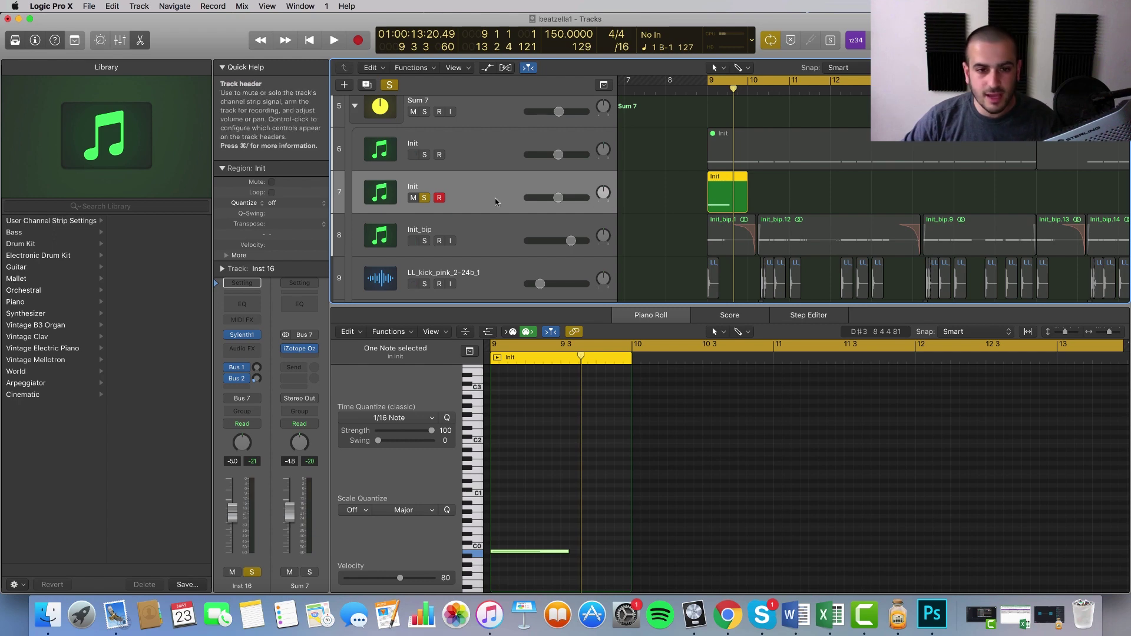
click(424, 241)
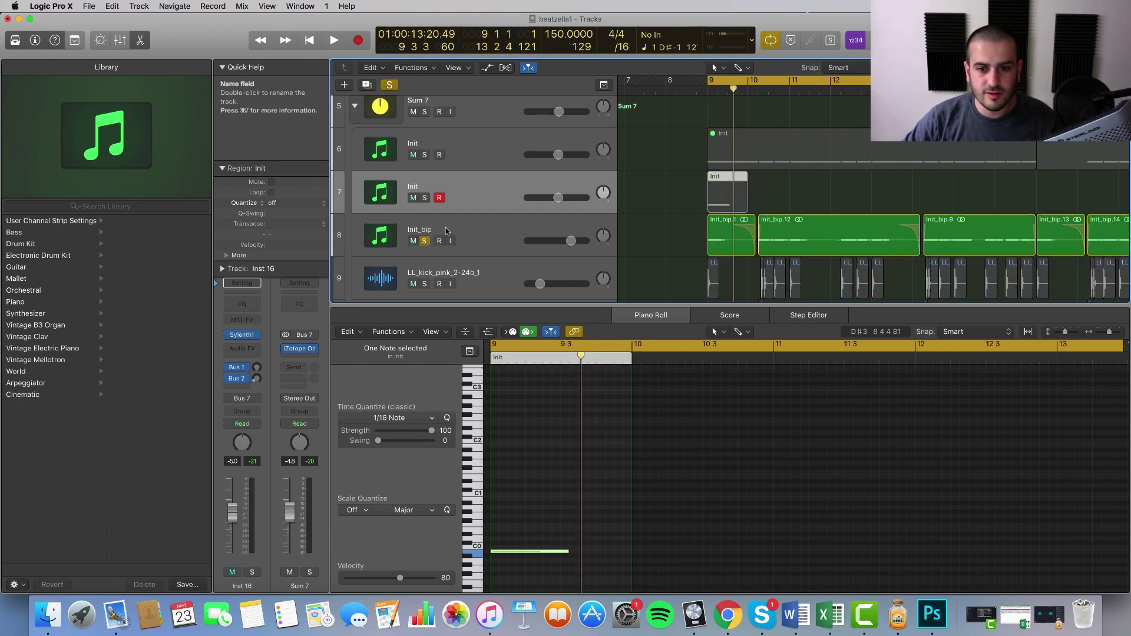
click(446, 229)
key(space)
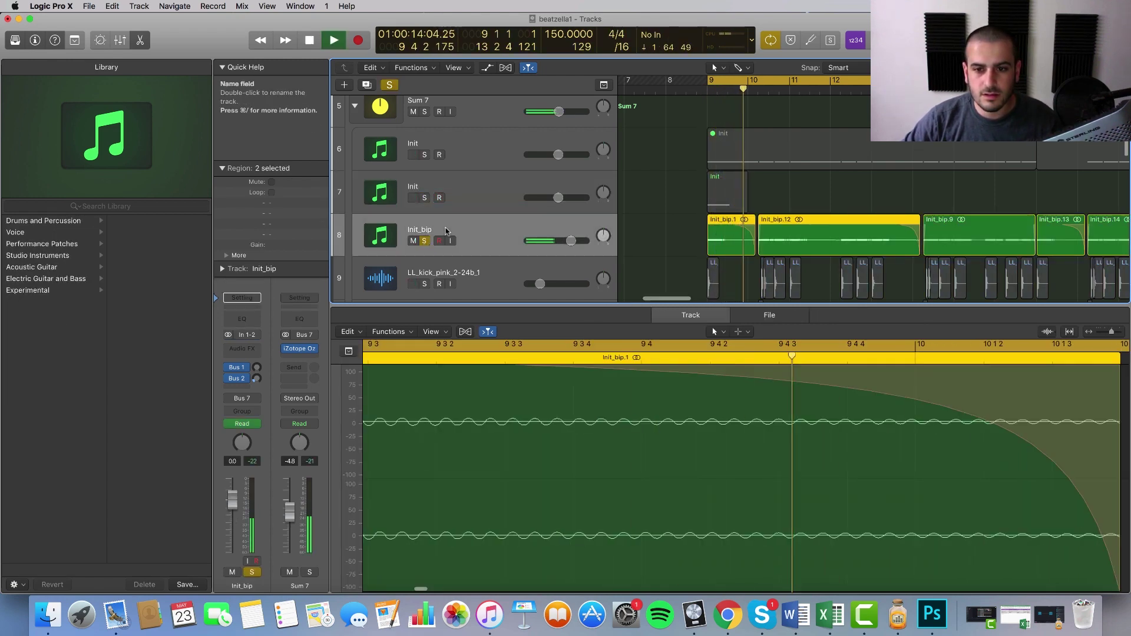
key(space)
key(s)
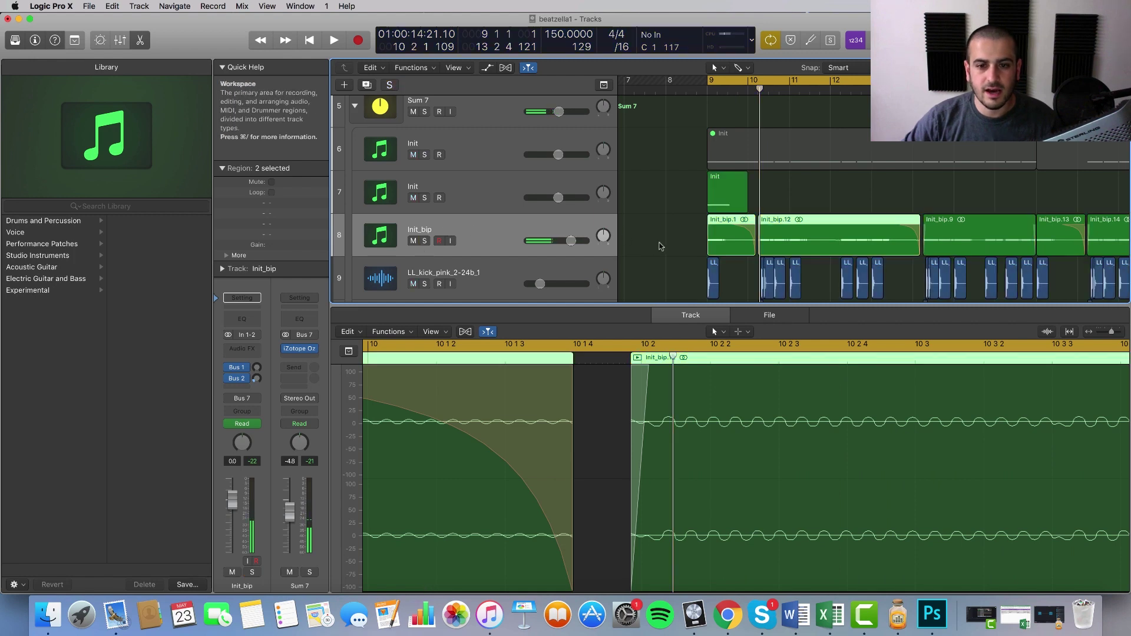
Raise the duplicated Init track's volume and bounce its one-bar region in place with Overload Protection Only normalization.
click(751, 230)
click(726, 191)
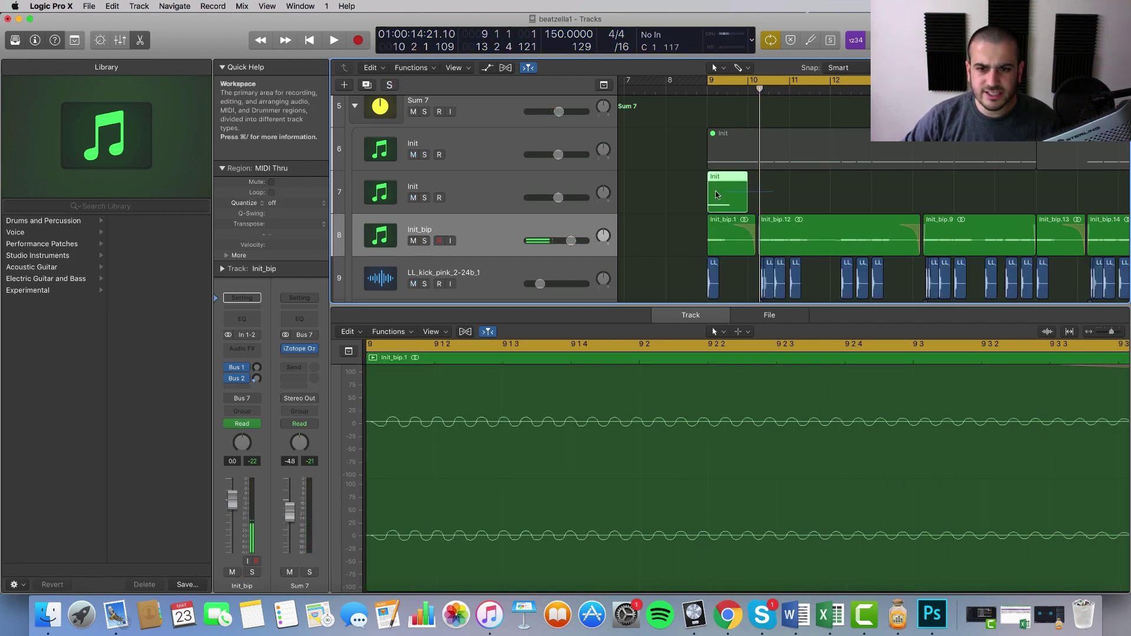
right_click(717, 192)
click(630, 188)
drag(558, 198, 586, 197)
right_click(730, 192)
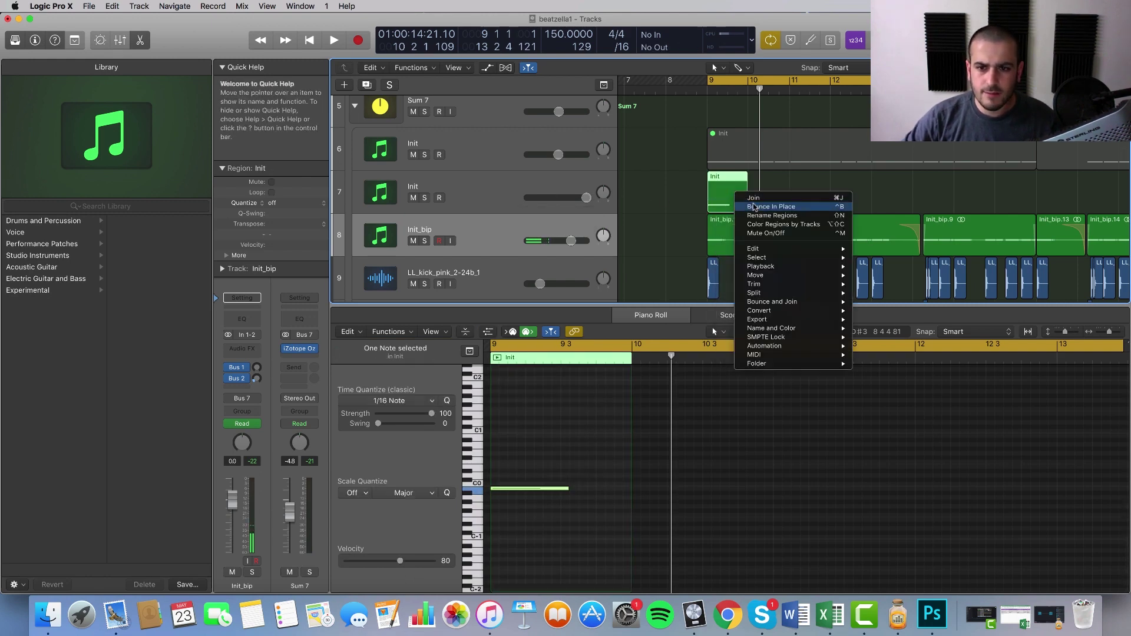
click(760, 200)
click(650, 227)
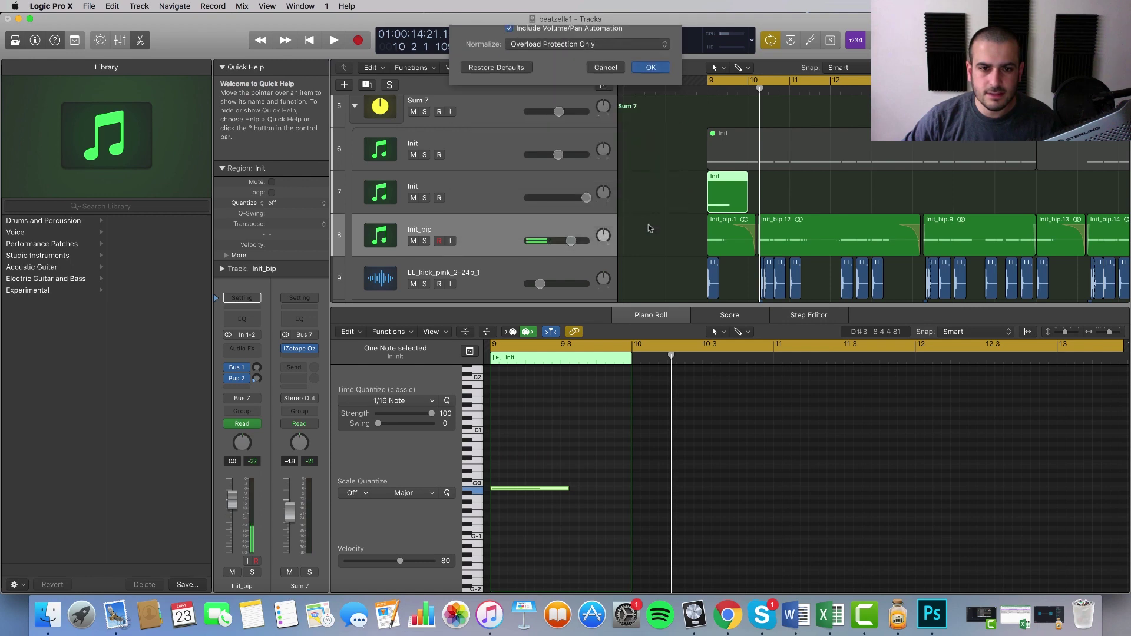
Trim the end of the bounced region at bar 9 to where the note's sound stops, just before 9 3 2.
click(772, 237)
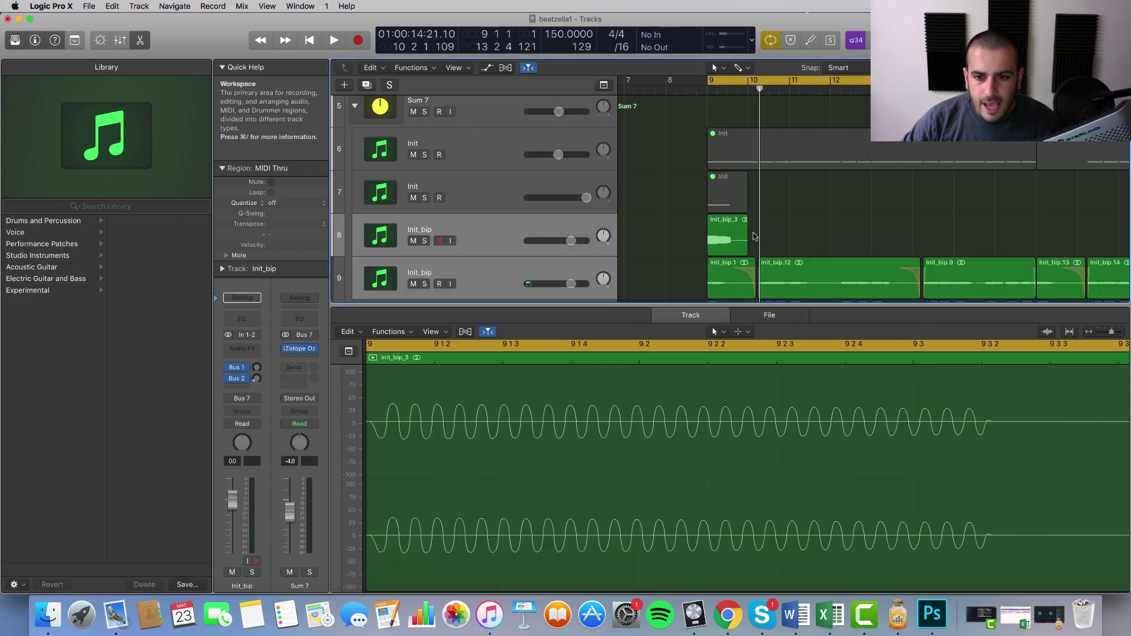
scroll(766, 237, up, 3)
drag(739, 251, 711, 254)
scroll(725, 177, up, 2)
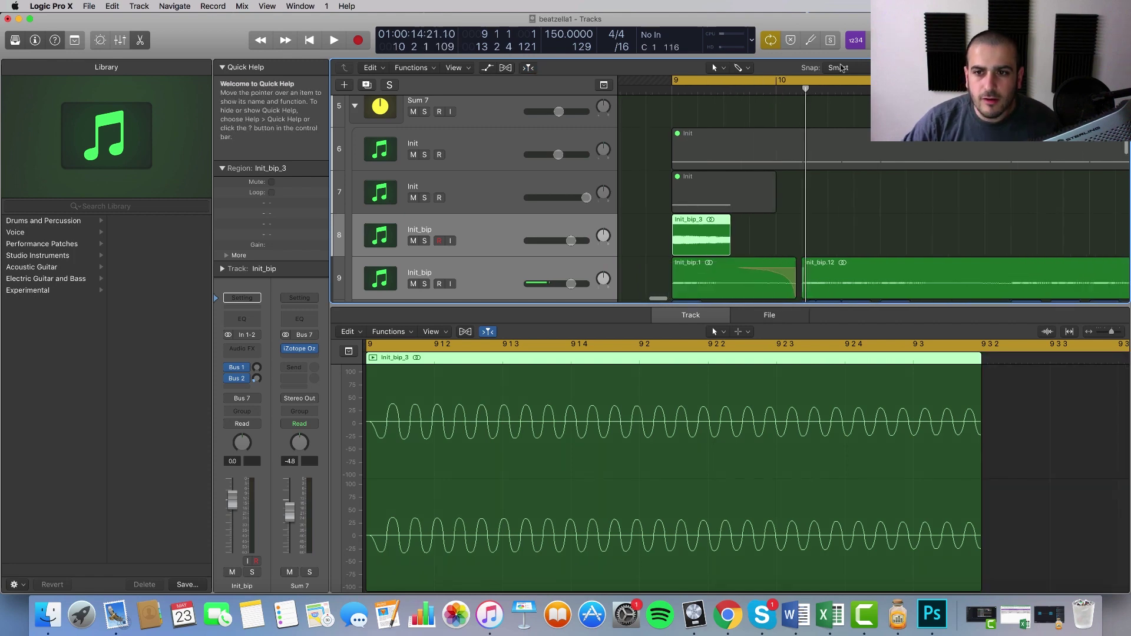
Draw a fade-out over the second half of the bounced region with the Fade tool.
click(739, 69)
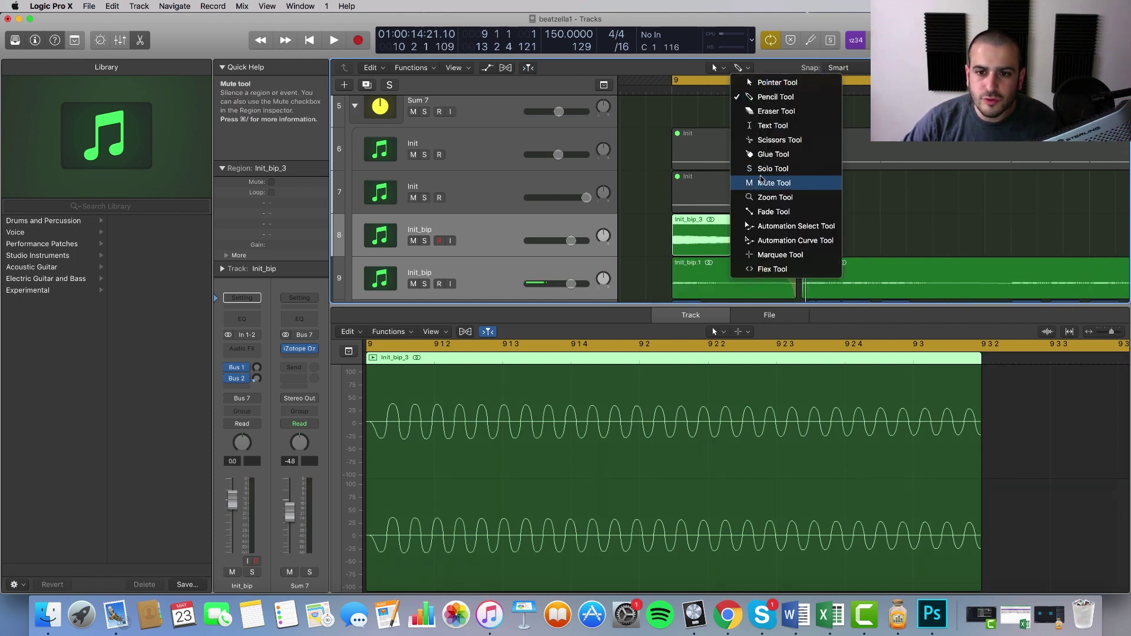
click(769, 212)
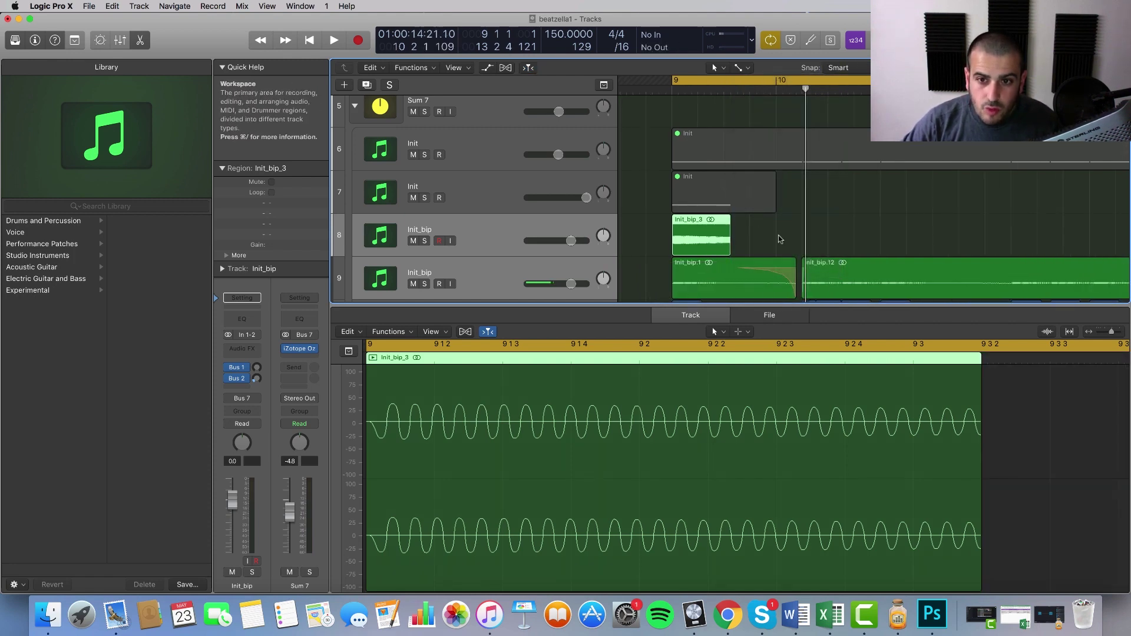
click(724, 237)
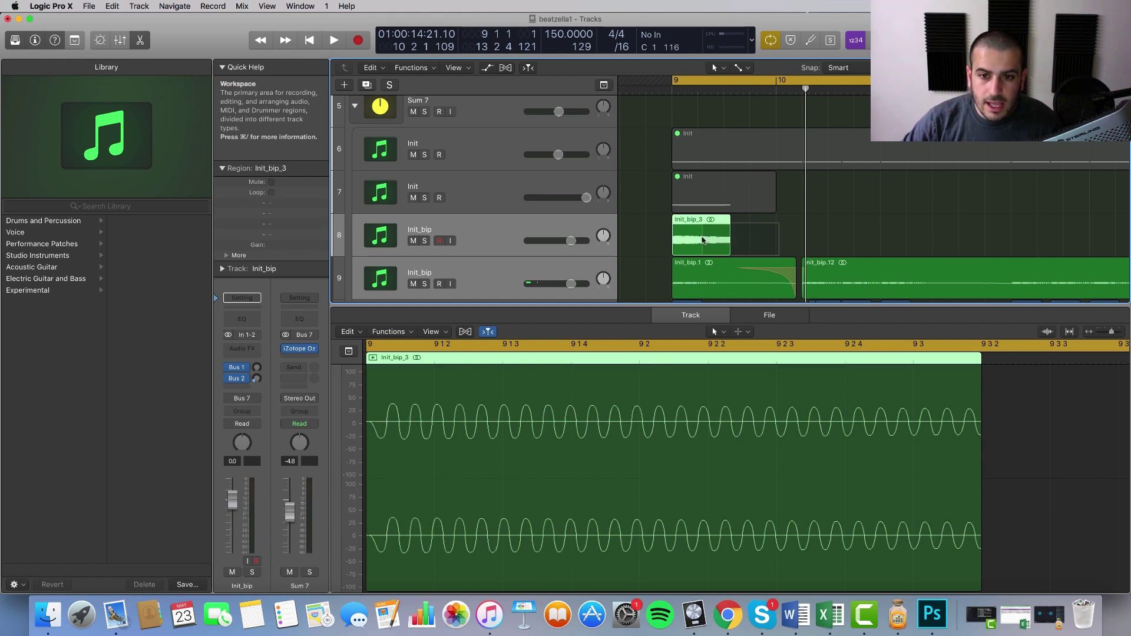
drag(702, 240, 720, 236)
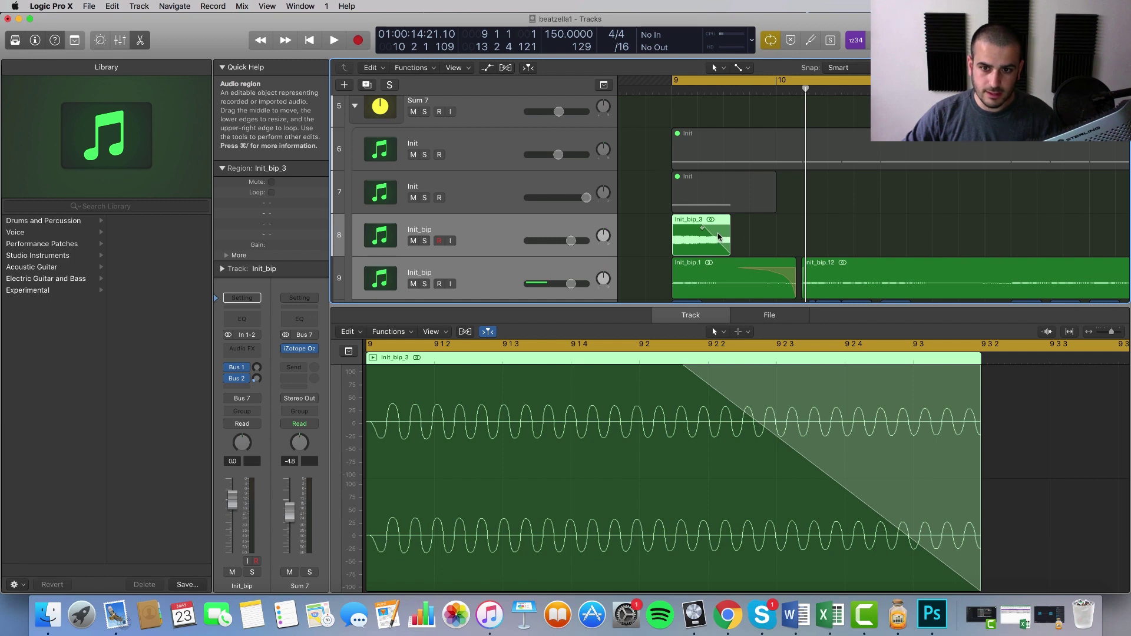
Solo only the newly bounced track, lower its volume to about -13.8 dB, and play back the faded region.
click(423, 241)
key(space)
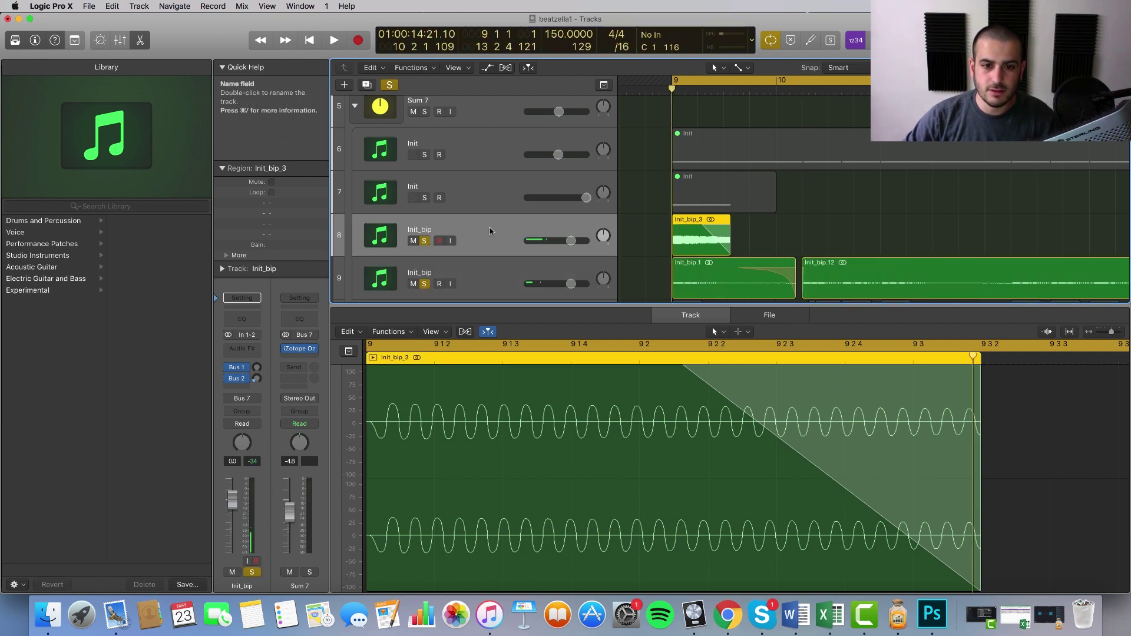
click(427, 284)
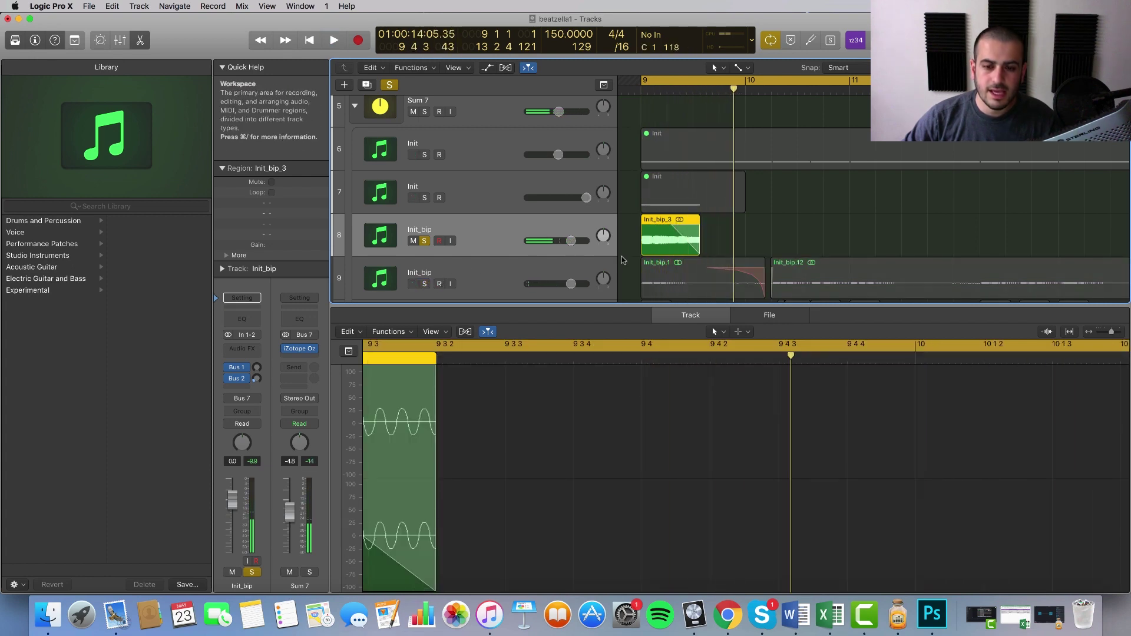
drag(571, 240, 545, 240)
key(space)
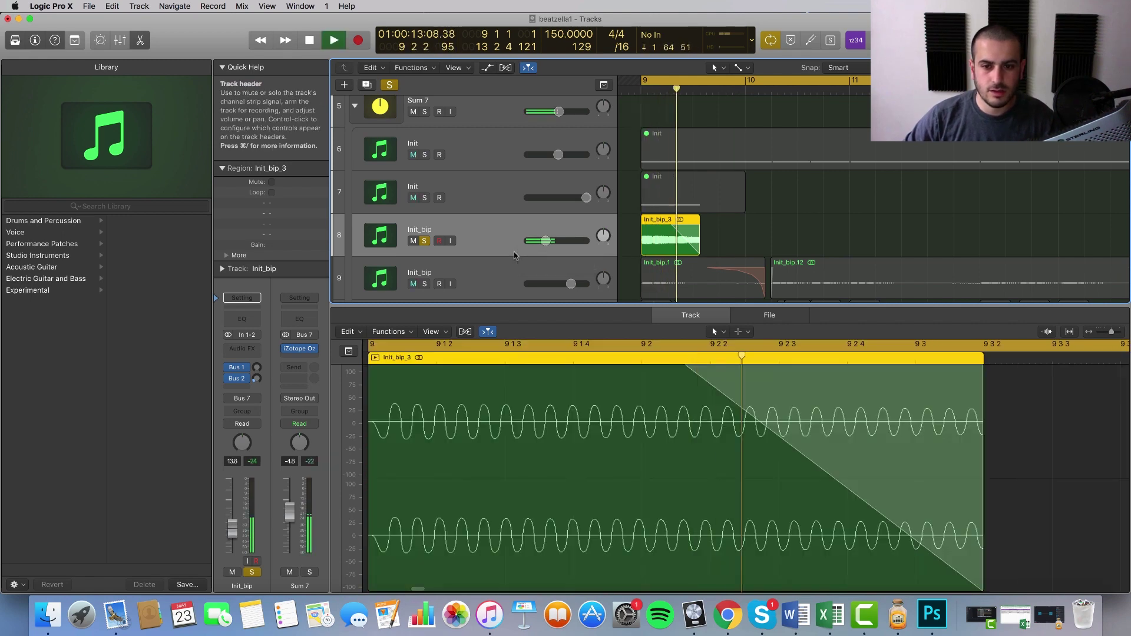
key(space)
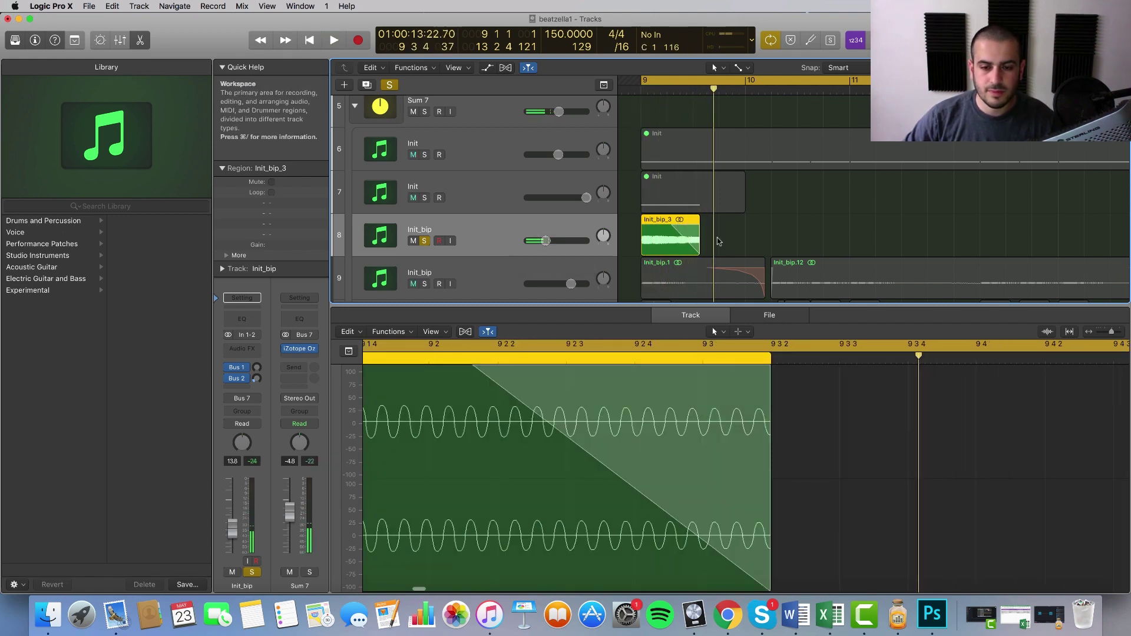
Change the bounced region's fade-out to Slow Down and bend it into a convex curve that drops steeply near the region's end.
right_click(686, 234)
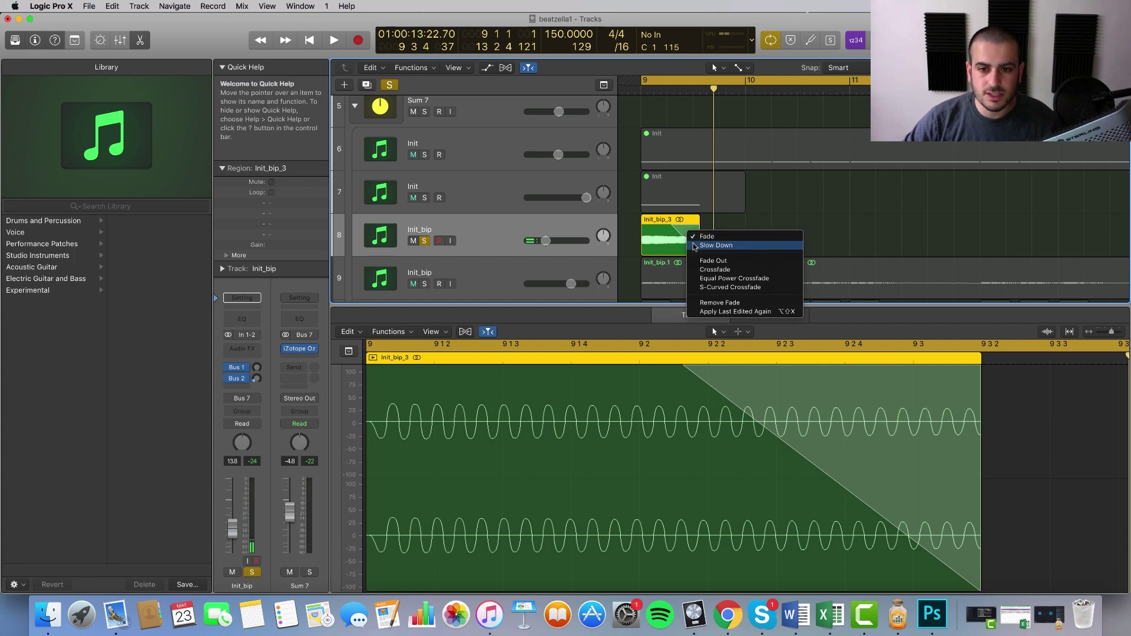
click(696, 245)
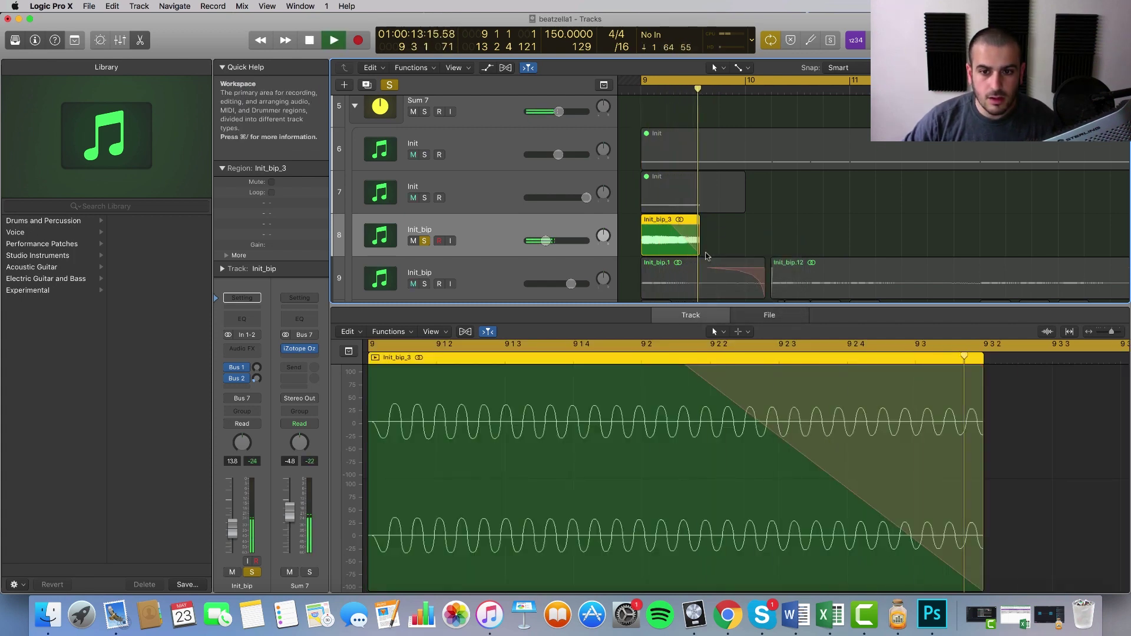
mouse_move(696, 241)
mouse_down()
mouse_move(650, 227)
mouse_move(710, 234)
mouse_up()
Play back the soloed bounced region twice from bar 9 to hear the curved slow-down ending.
key(space)
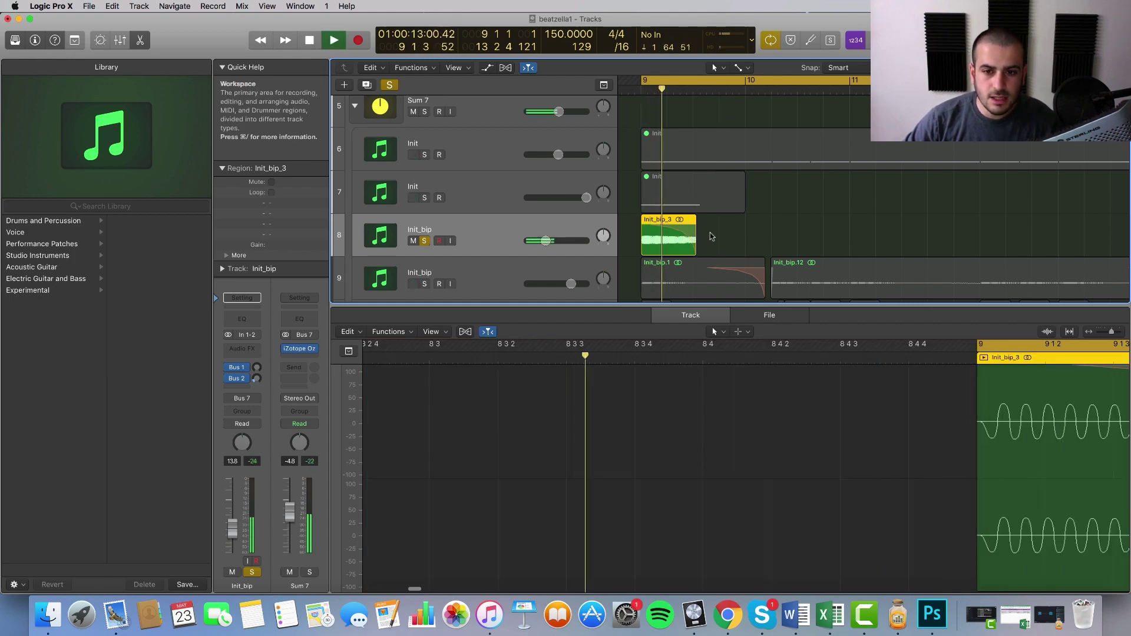
key(space)
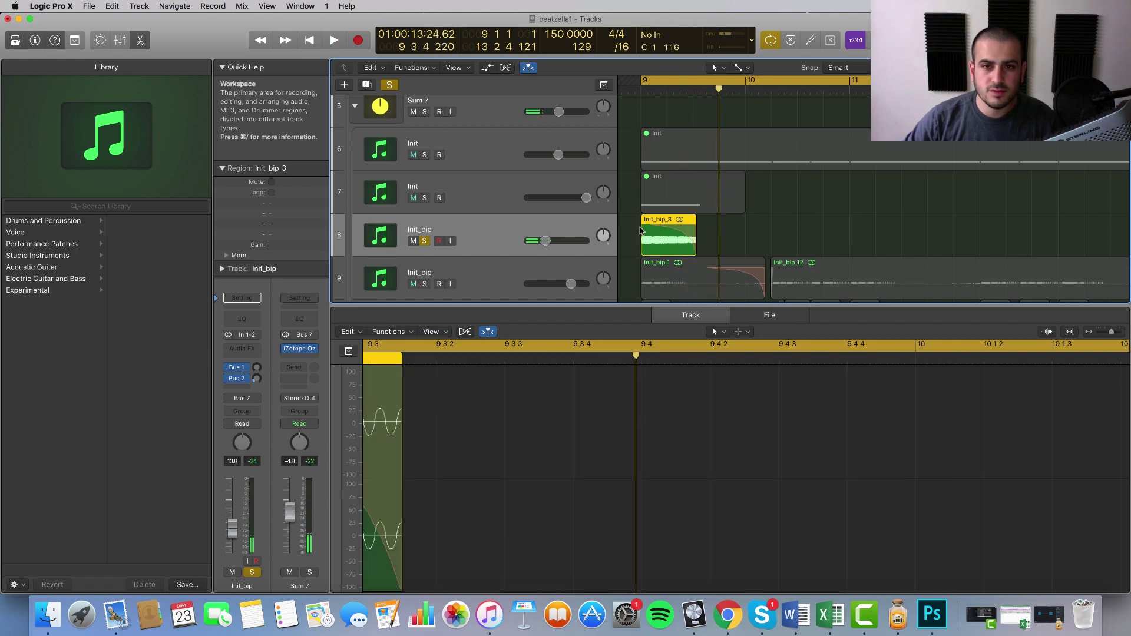
key(space)
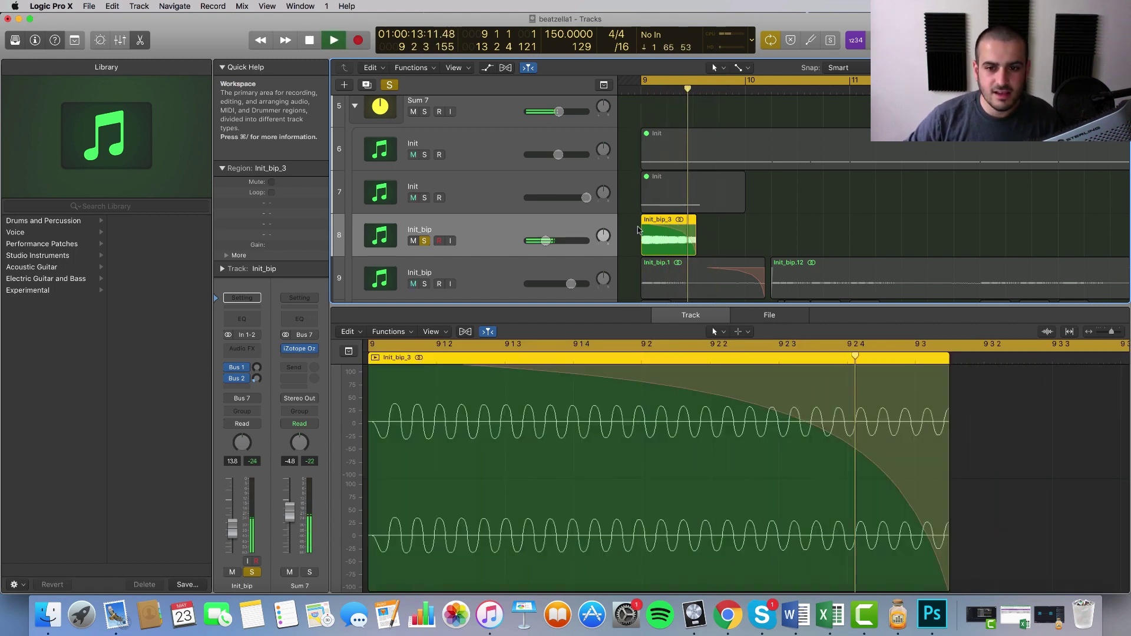
key(space)
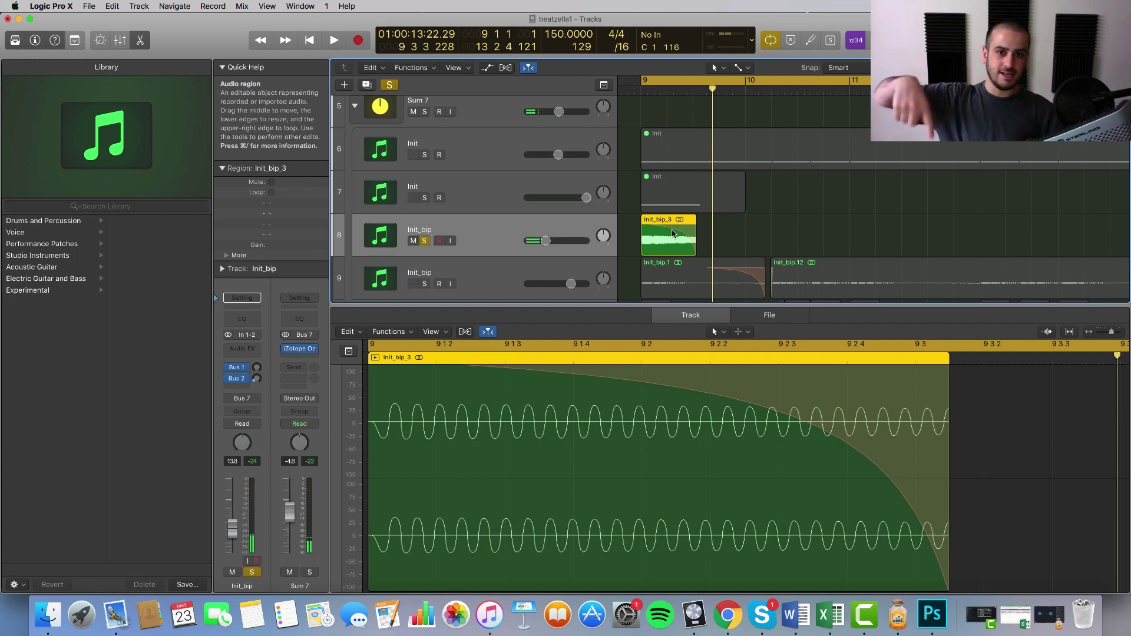
Turn off solo on the newly bounced Init_bip track and delete its region and the track, keeping the original Init_bip track.
click(700, 290)
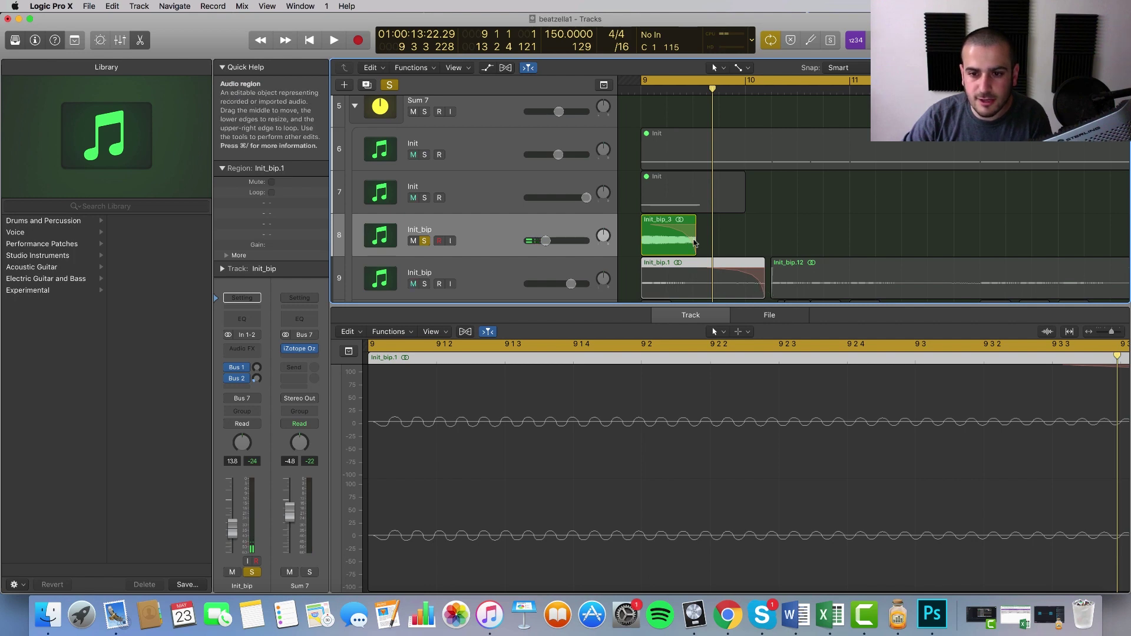
click(424, 241)
click(669, 237)
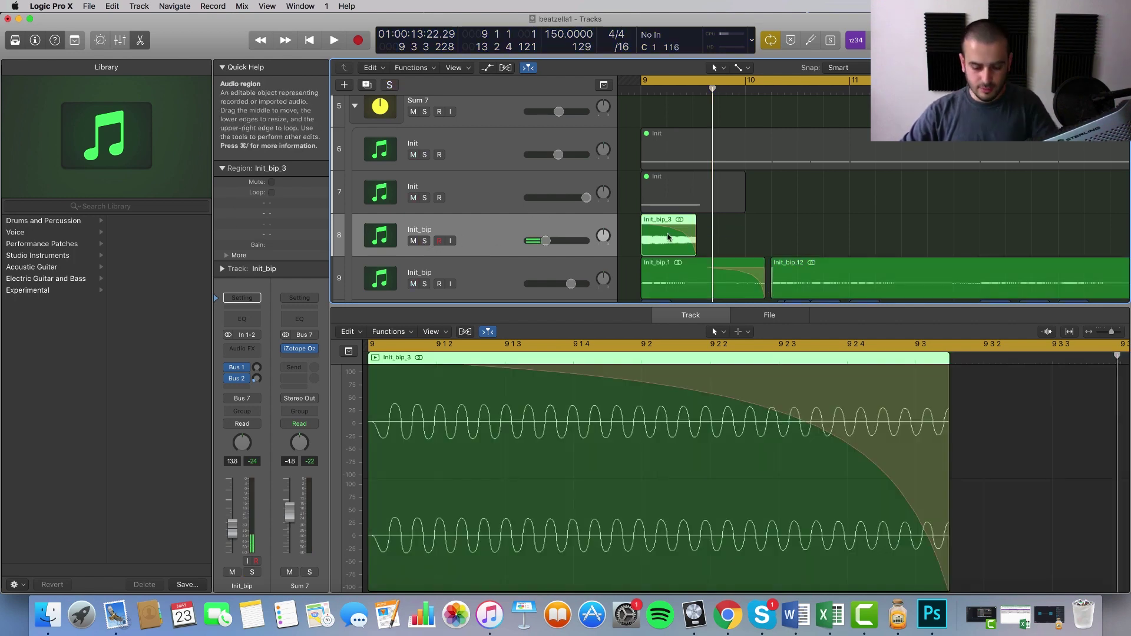
key(Delete)
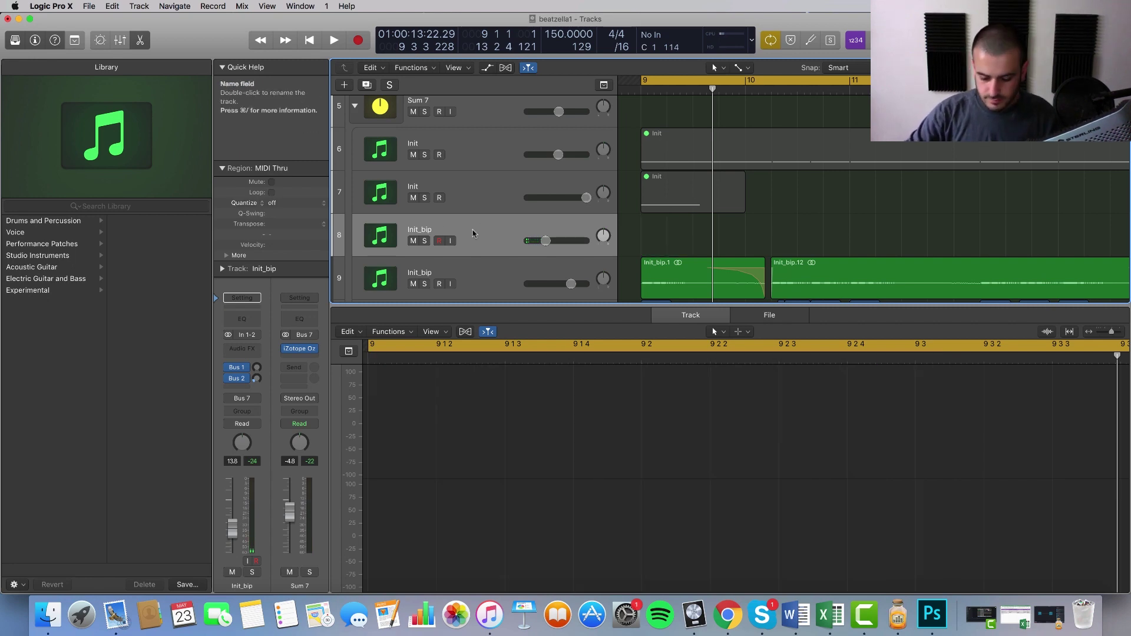
click(473, 276)
Collapse the audio editor to give the tracks area full height, and look over all the project's tracks.
scroll(673, 223, down, 8)
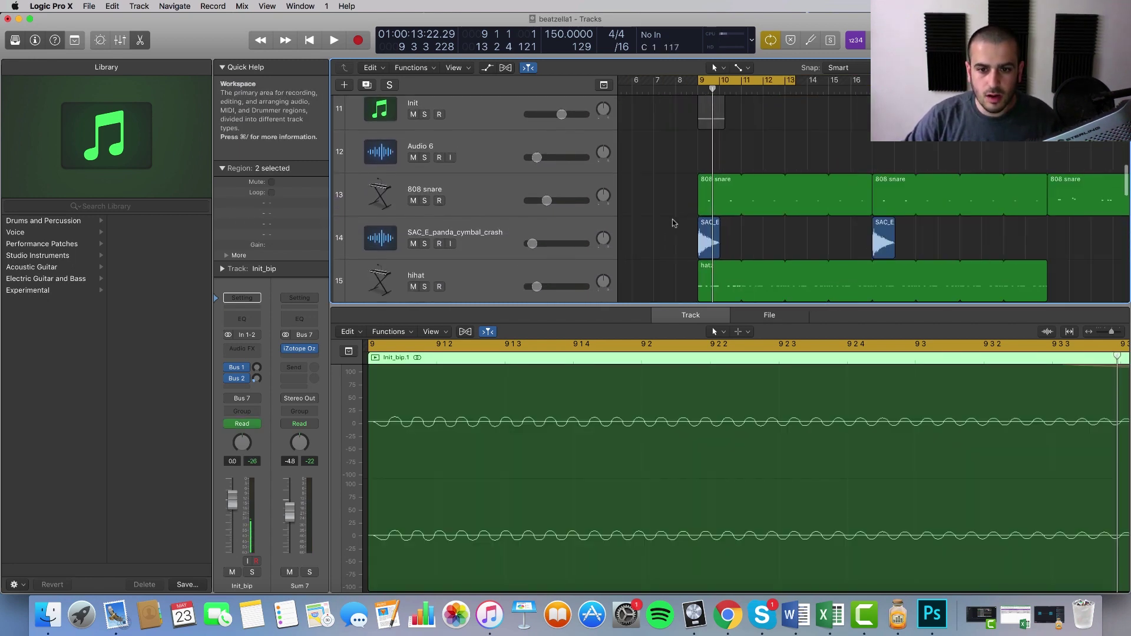
scroll(673, 223, down, 5)
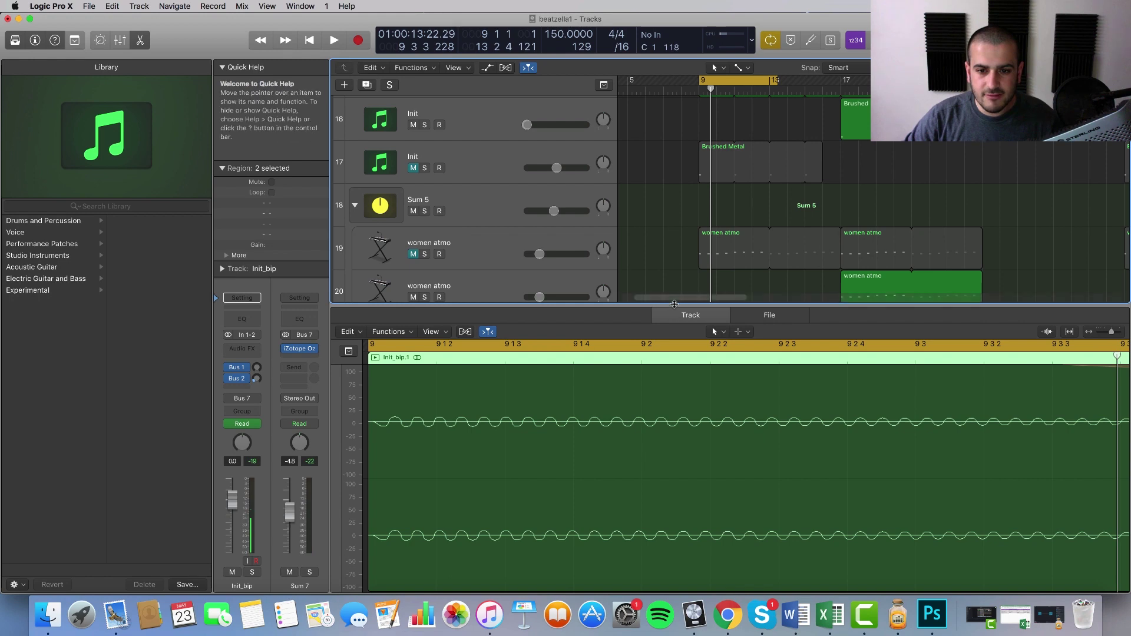
drag(674, 304, 695, 583)
scroll(740, 417, down, 5)
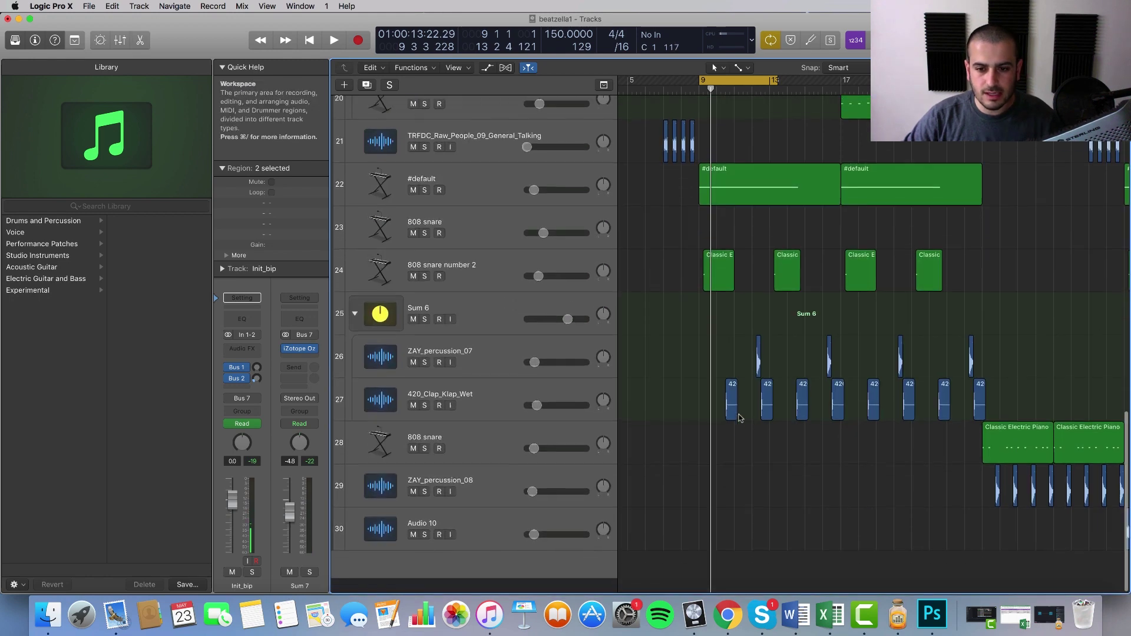
scroll(740, 417, up, 10)
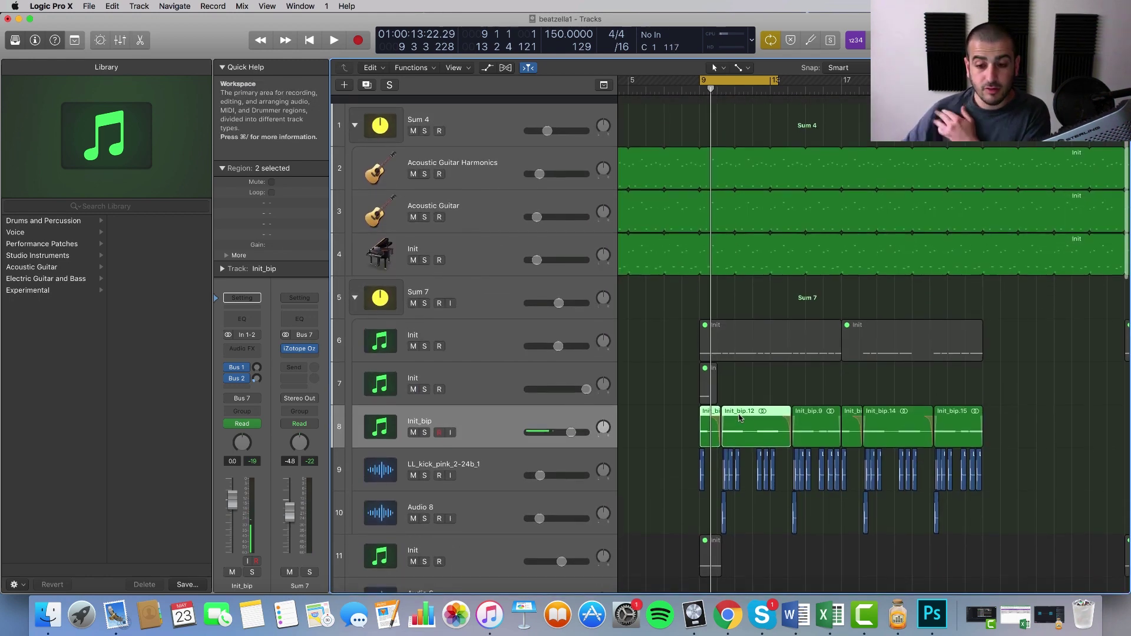